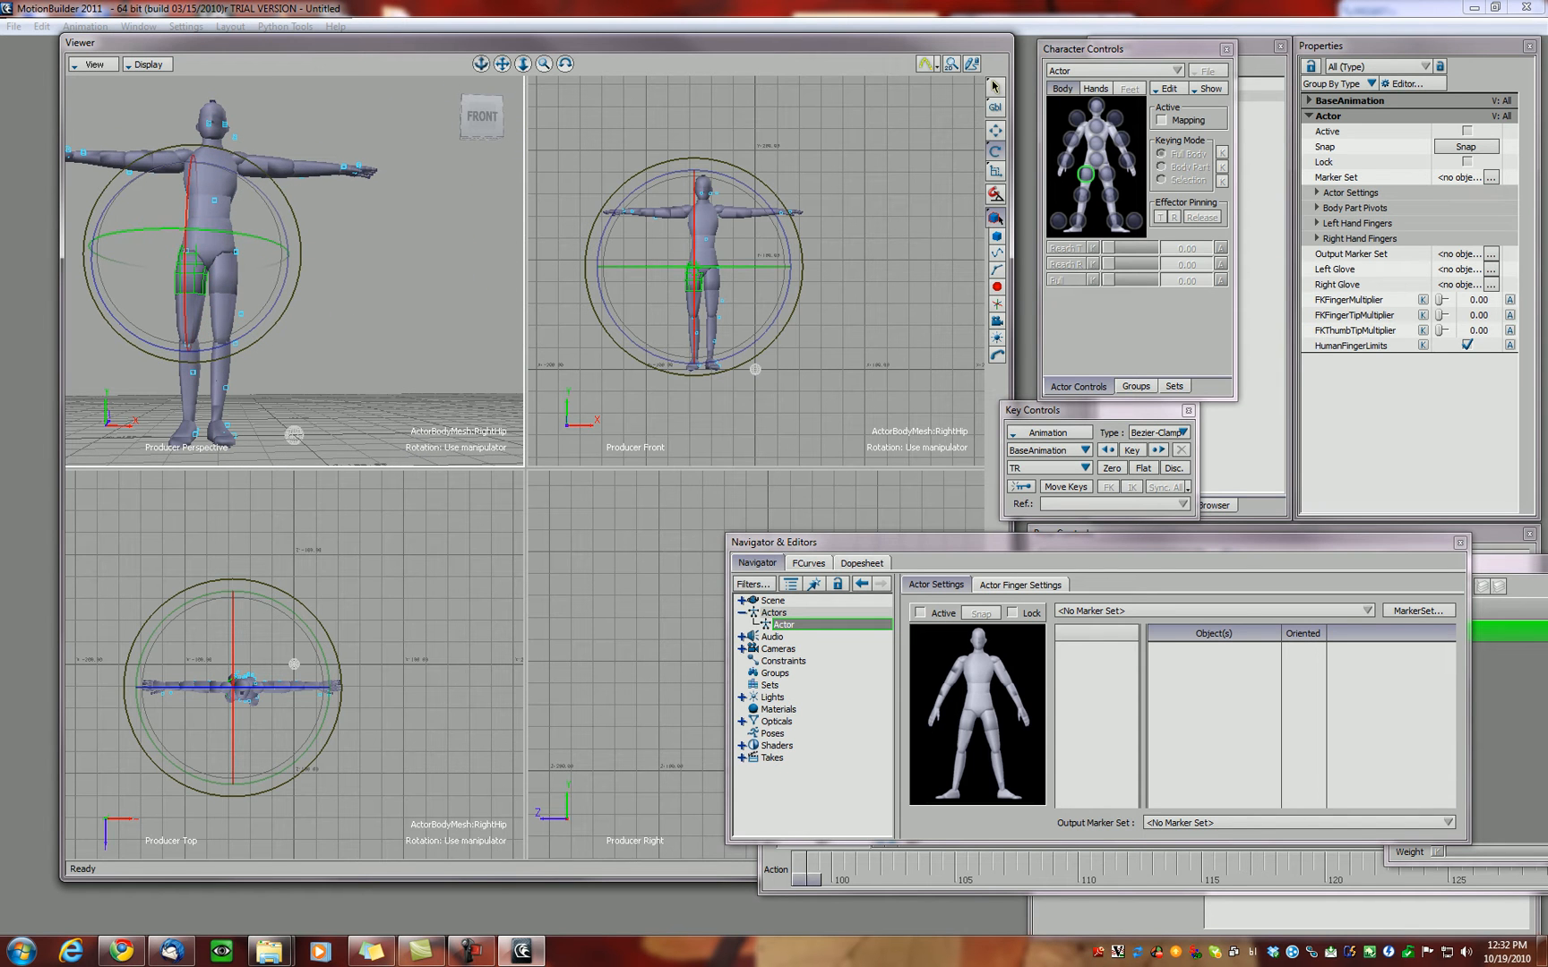
Step: Select the actor's hips, knees and ankles on both legs and scale them down vertically to shorten the legs
drag(187, 224, 186, 229)
drag(300, 253, 339, 270)
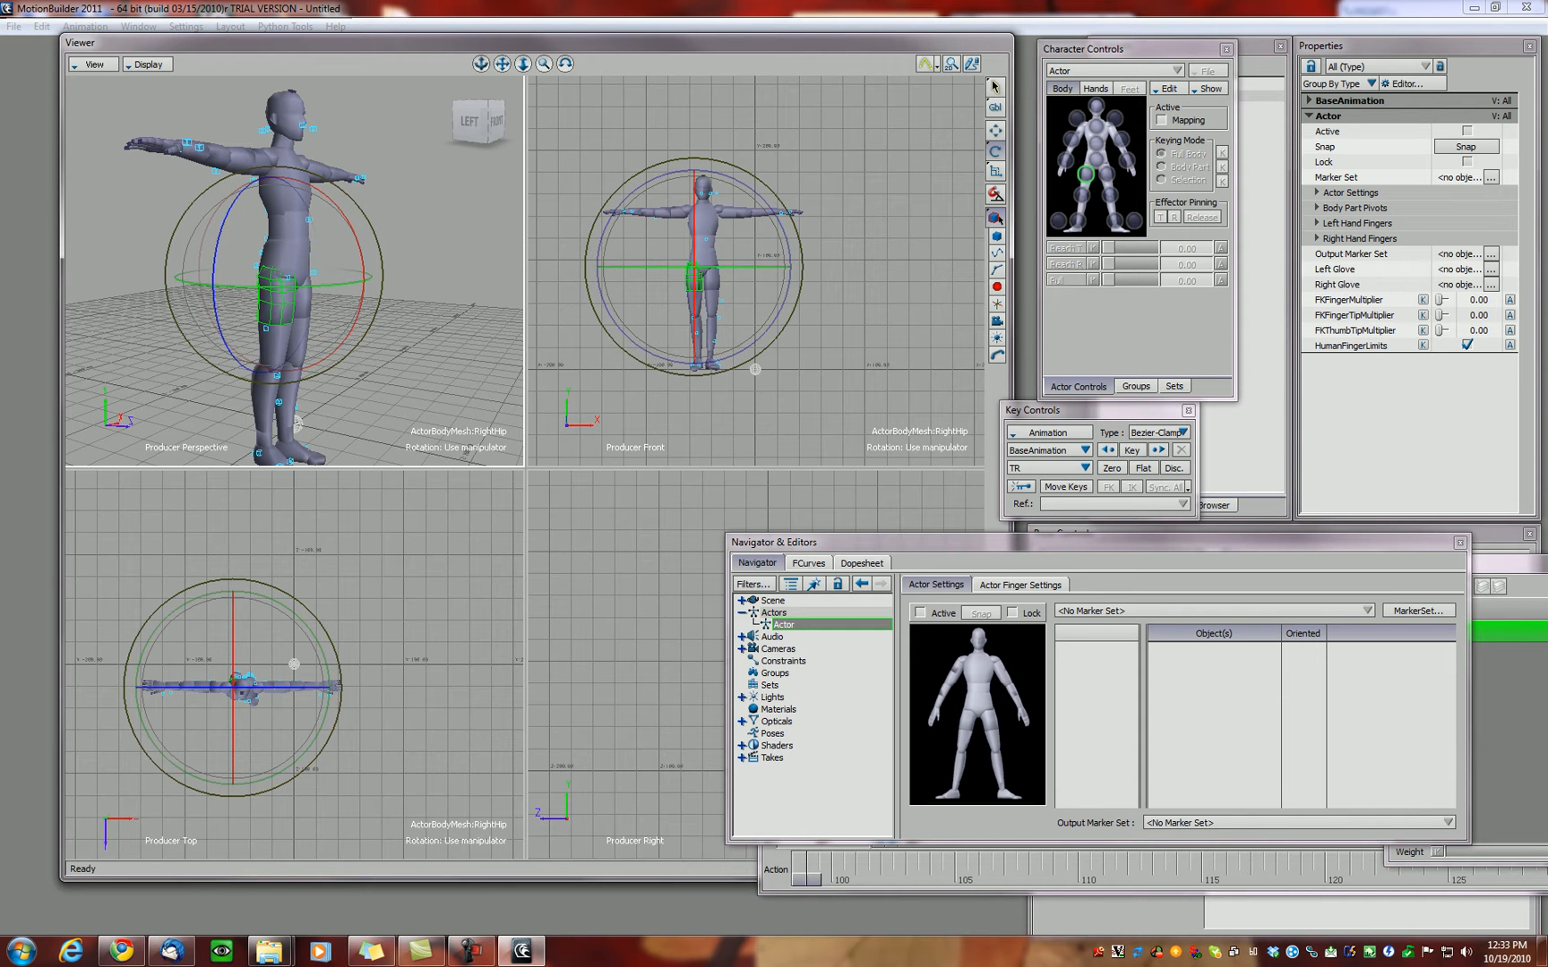
click(1081, 195)
shift+click(1086, 173)
shift+click(1107, 174)
shift+click(1111, 194)
shift+click(1078, 220)
shift+click(1114, 221)
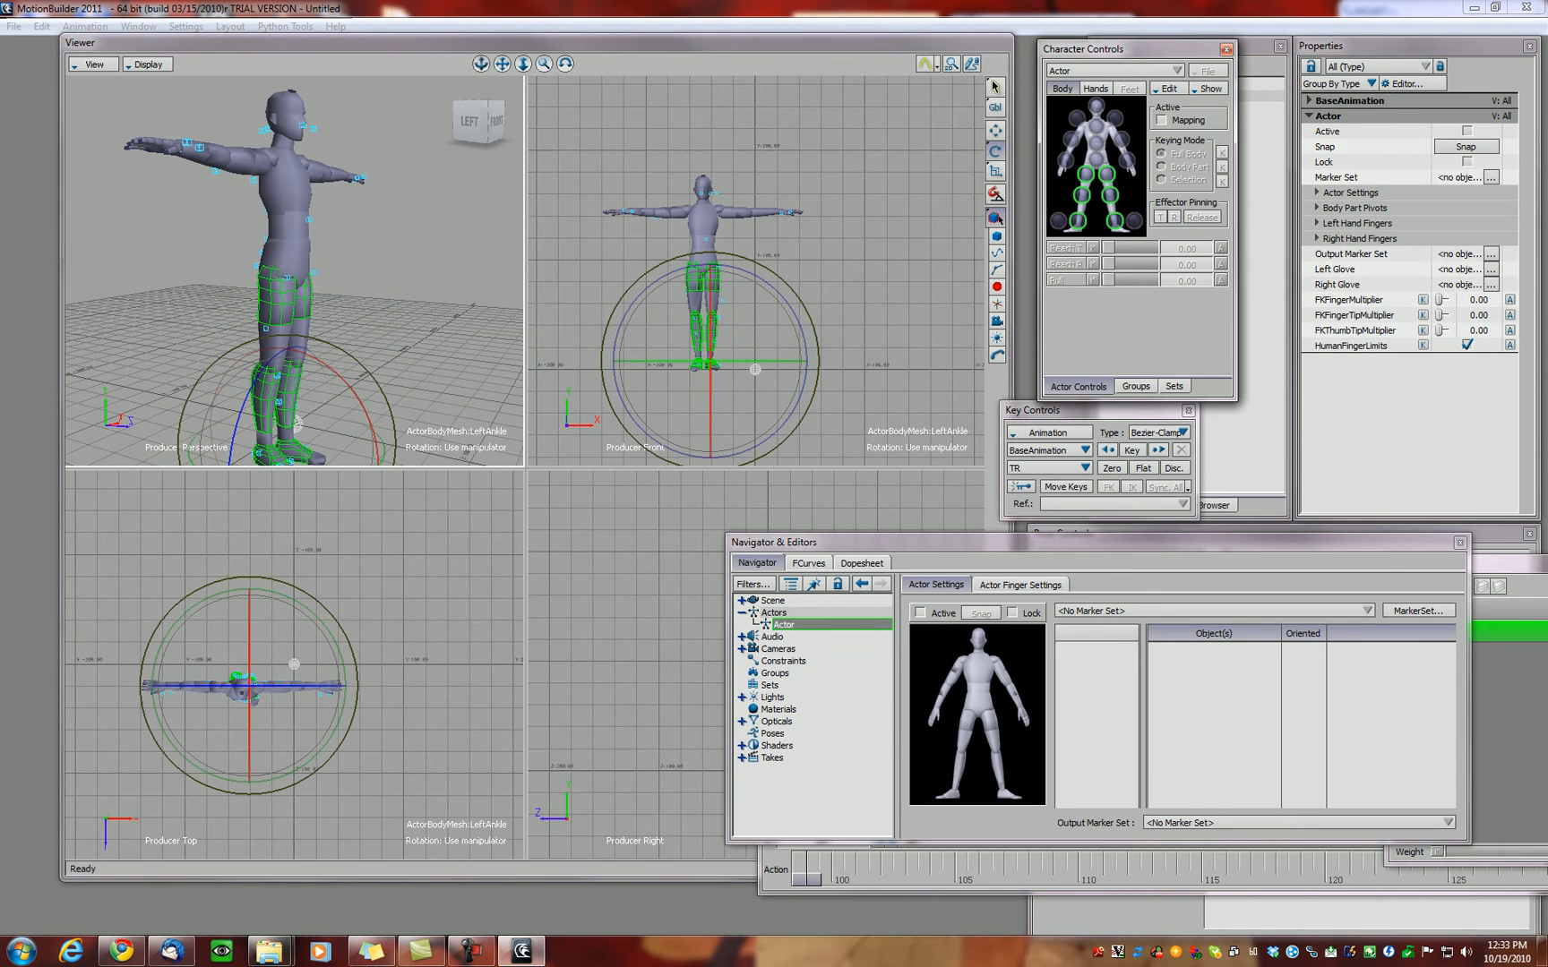
key(s)
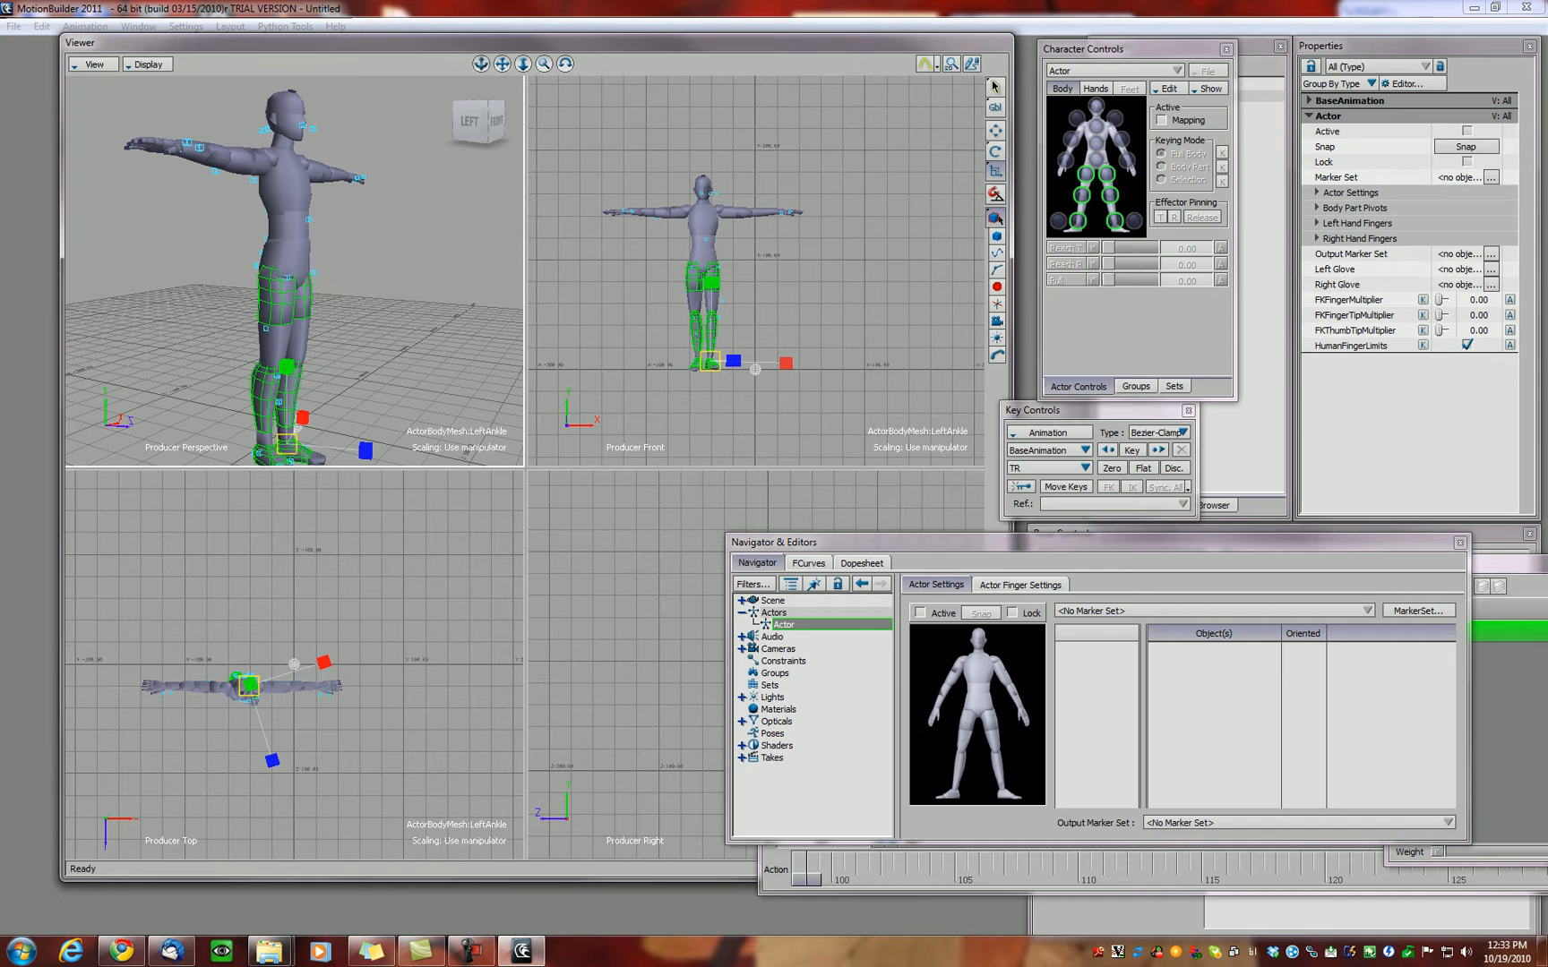
drag(711, 283, 711, 298)
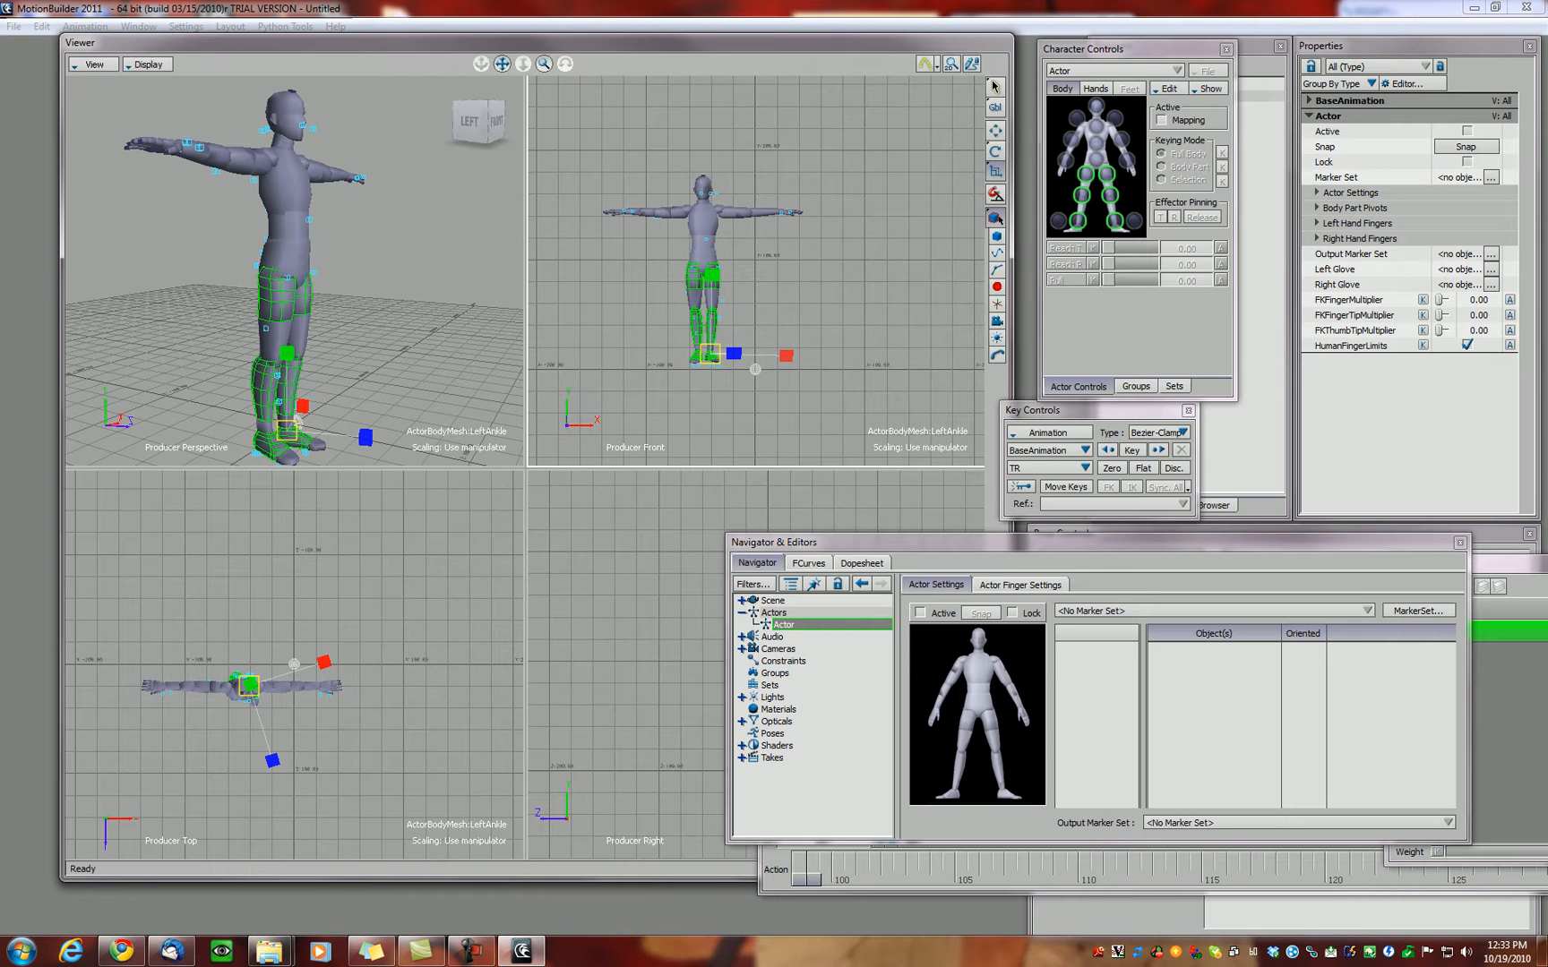
Step: Try moving the selected leg parts down along the vertical axis, and undo the move
key(t)
drag(710, 274, 710, 281)
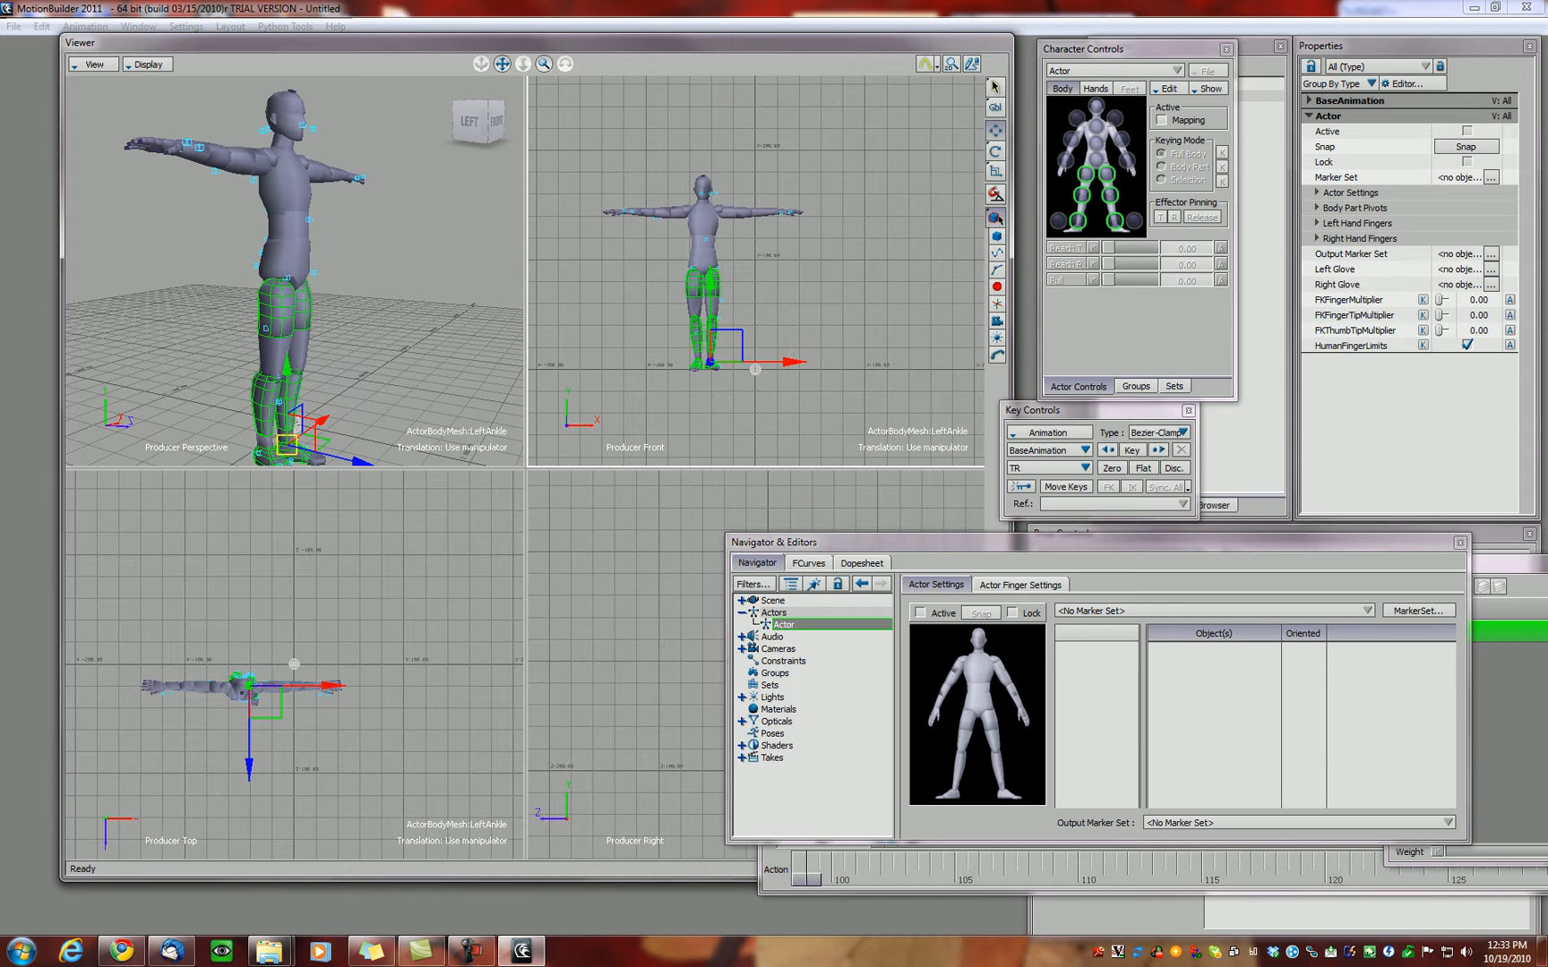
key(ctrl+z)
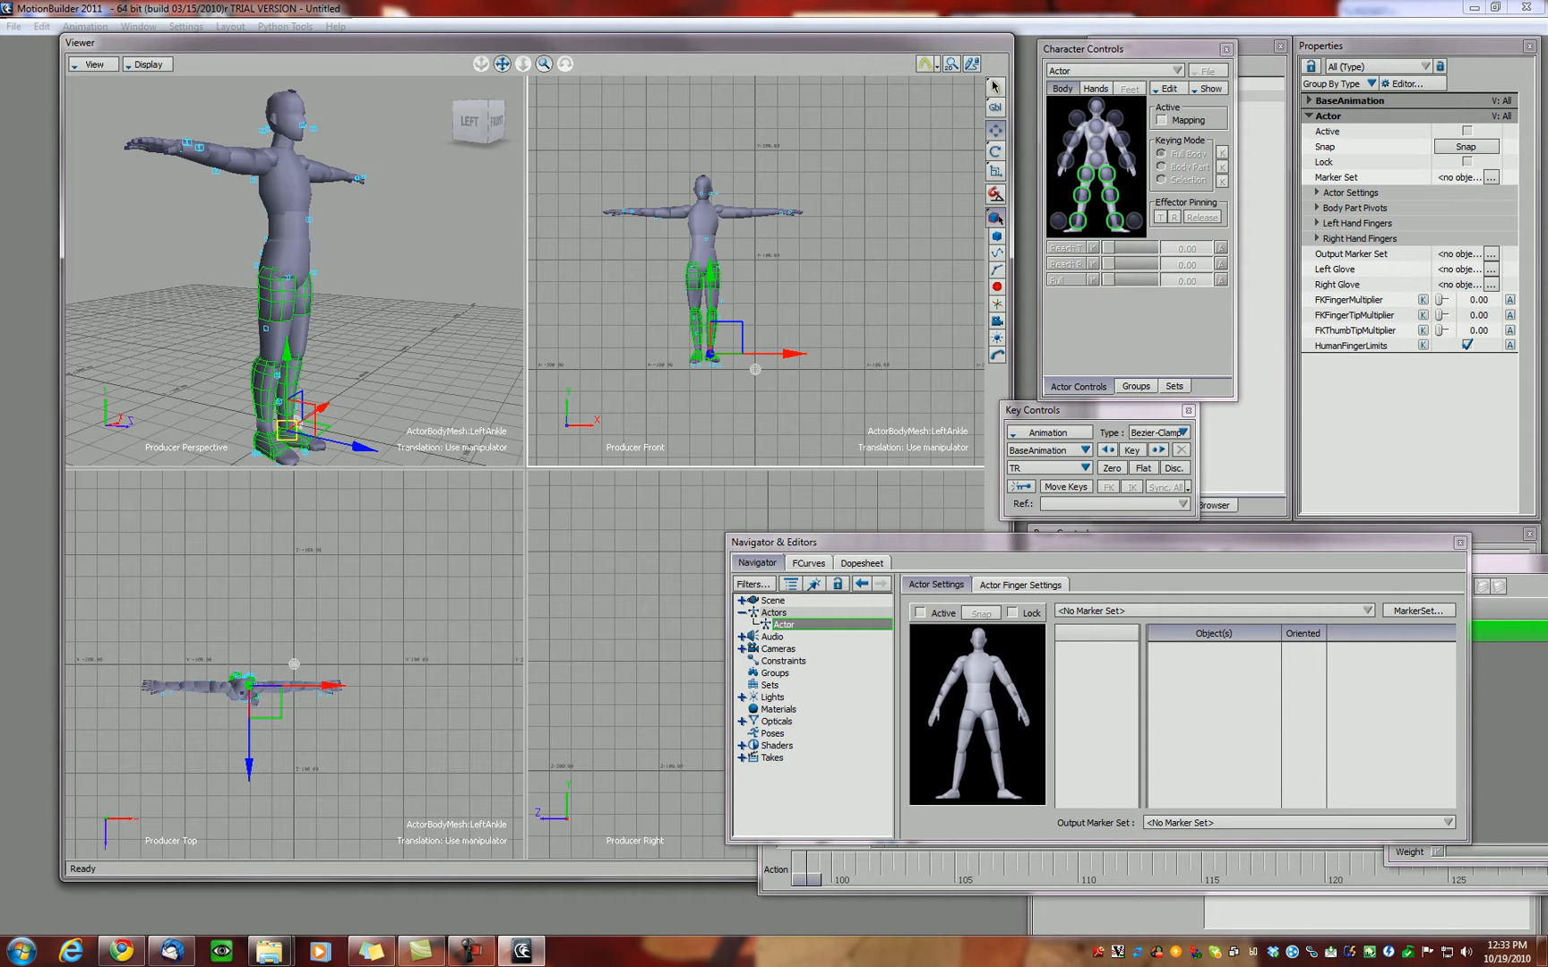
Step: Move the actor down by its hips until the feet rest at floor level
click(705, 256)
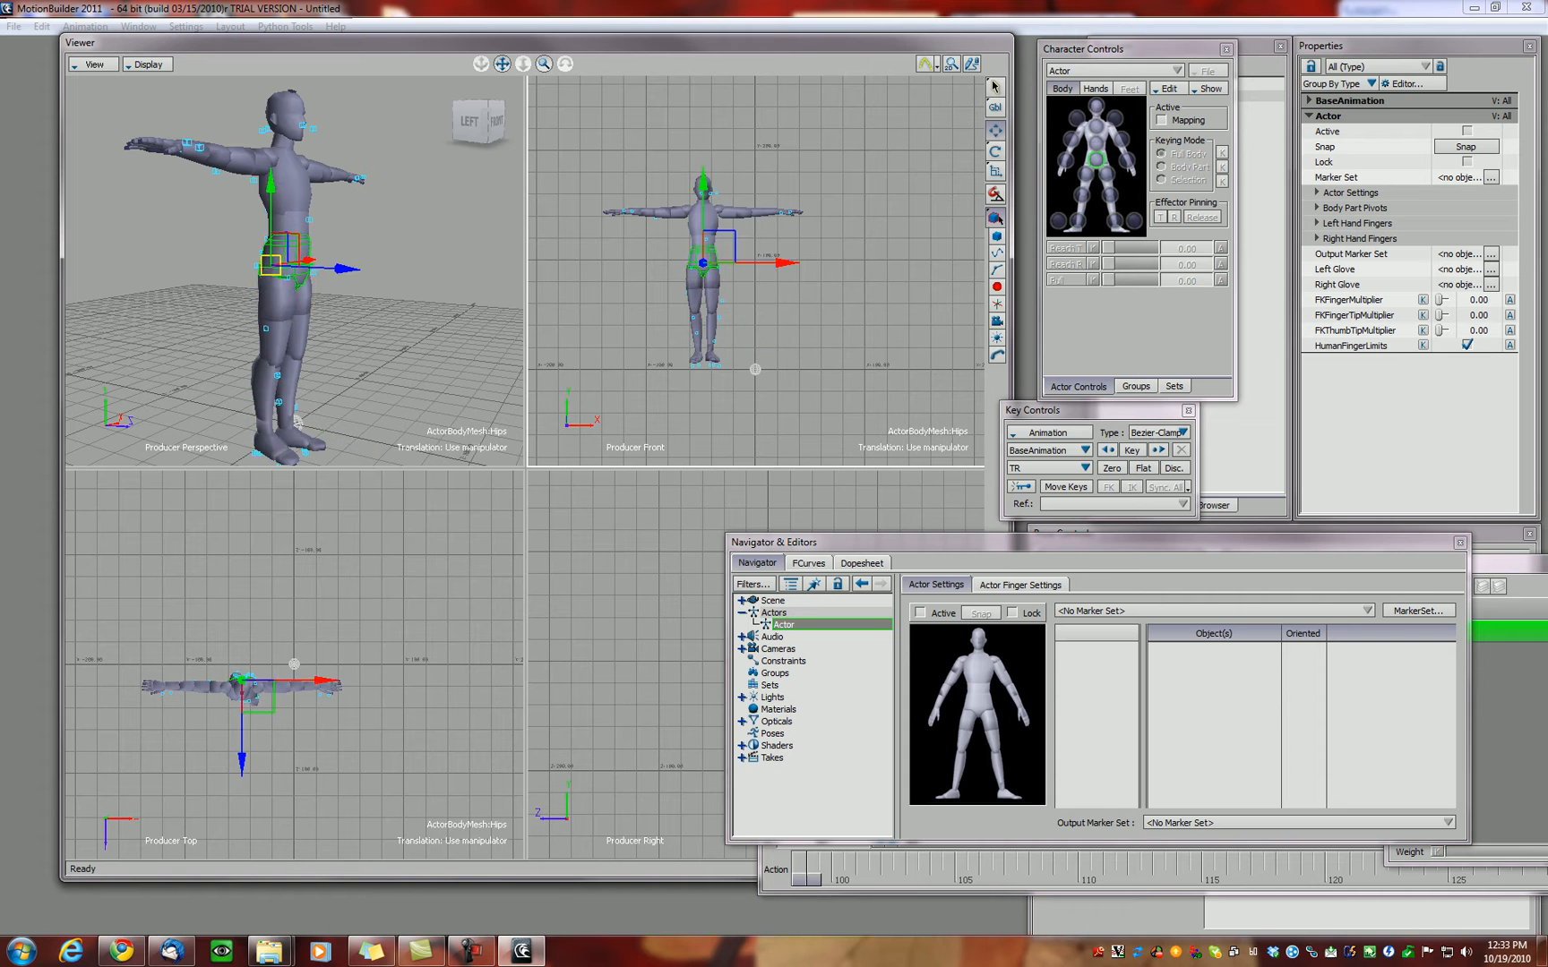
drag(703, 183, 703, 190)
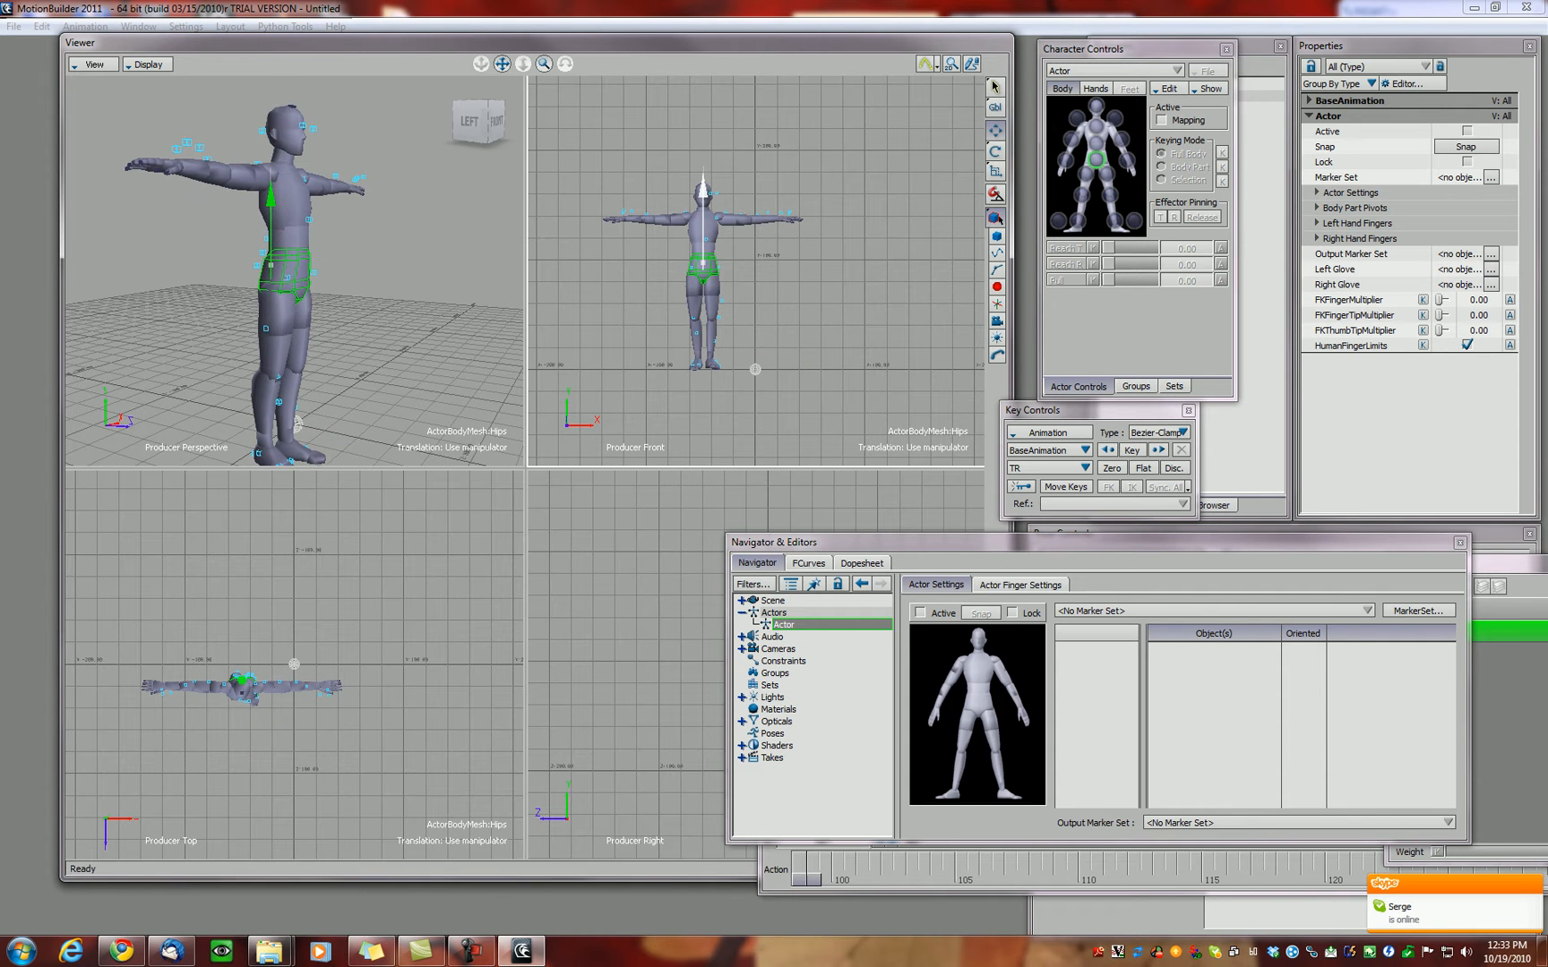
drag(703, 190, 703, 191)
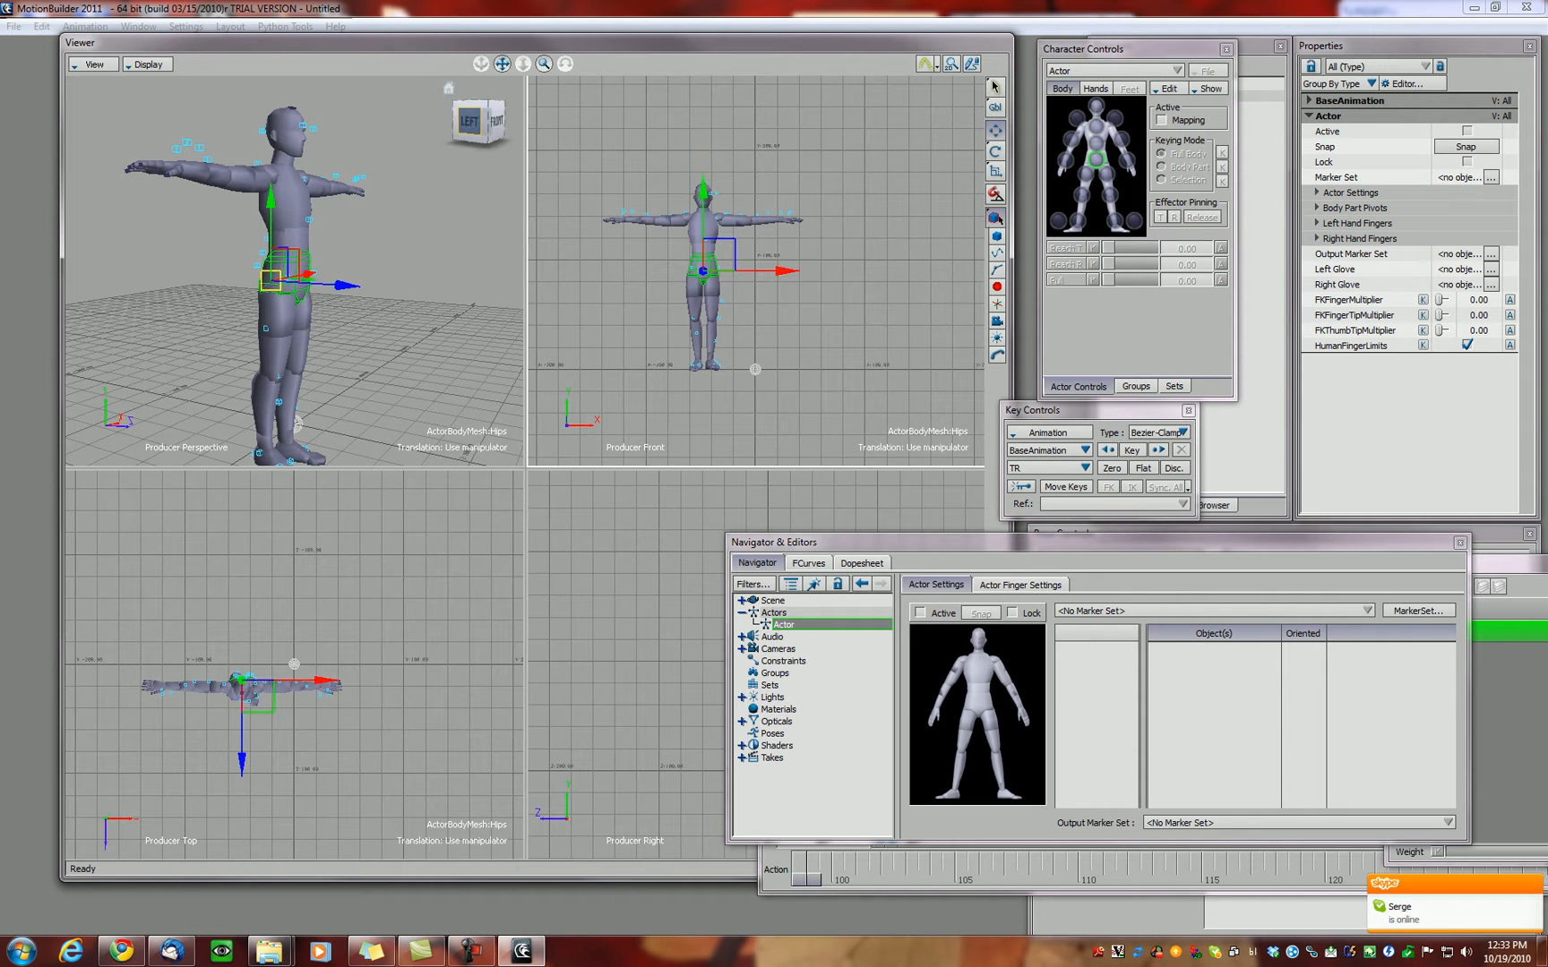
Step: Shift the actor's hips slightly sideways along the X axis to centre the body between the markers
click(439, 135)
ctrl+shift+drag(438, 135, 294, 127)
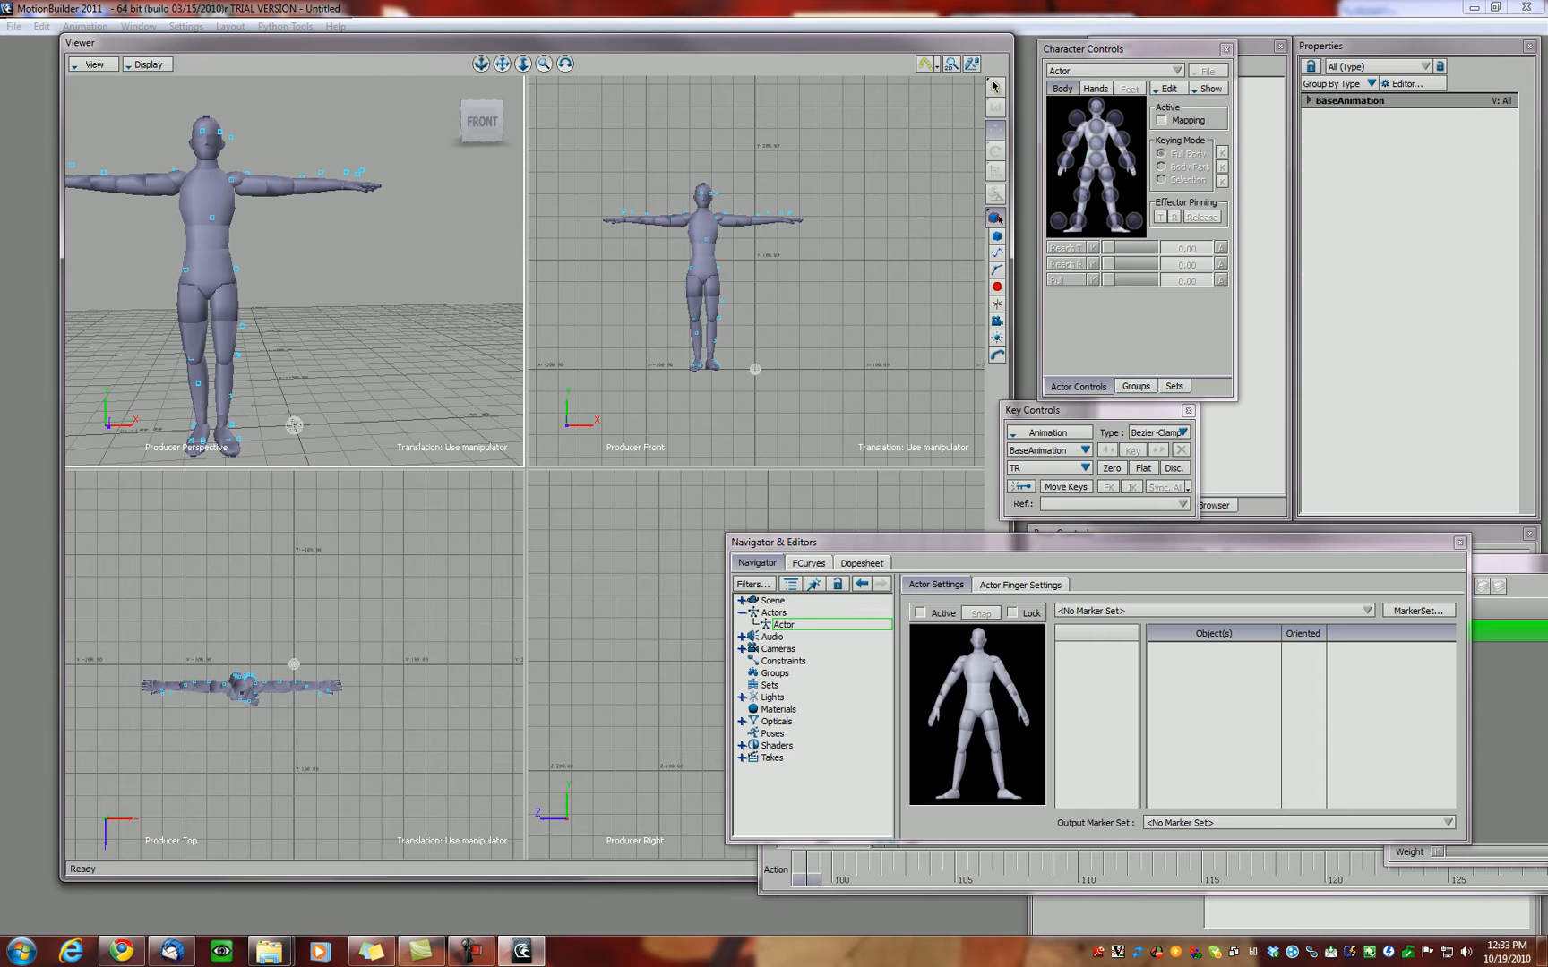
click(783, 624)
drag(292, 273, 297, 273)
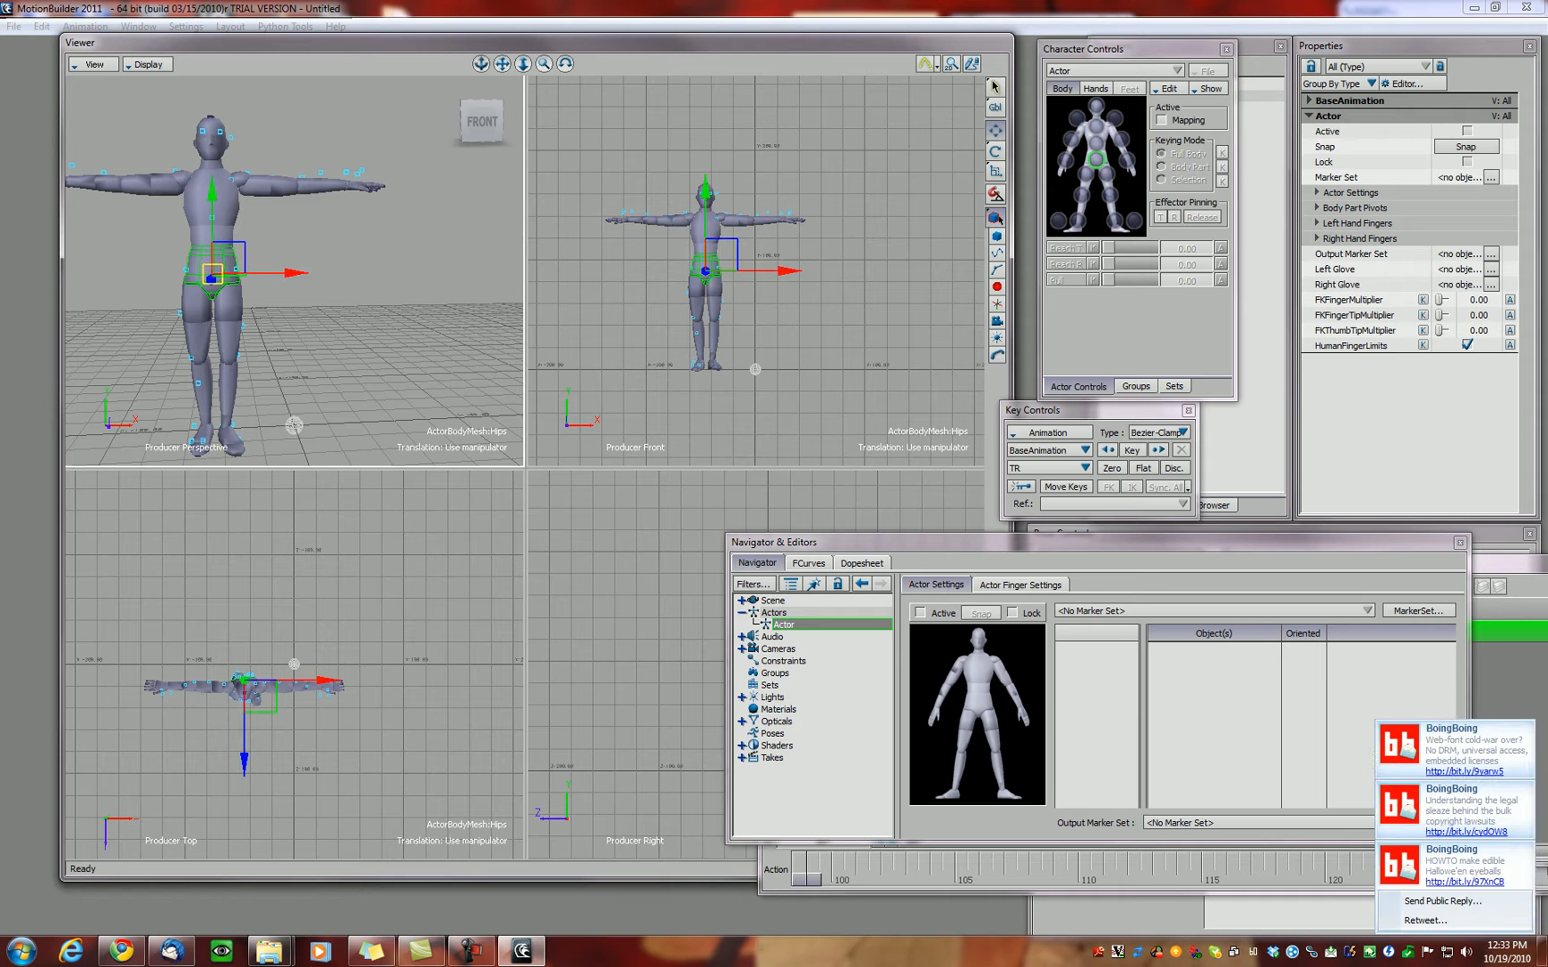
Step: Try rotating the left ankle about its vertical axis, and undo the rotation
click(1114, 220)
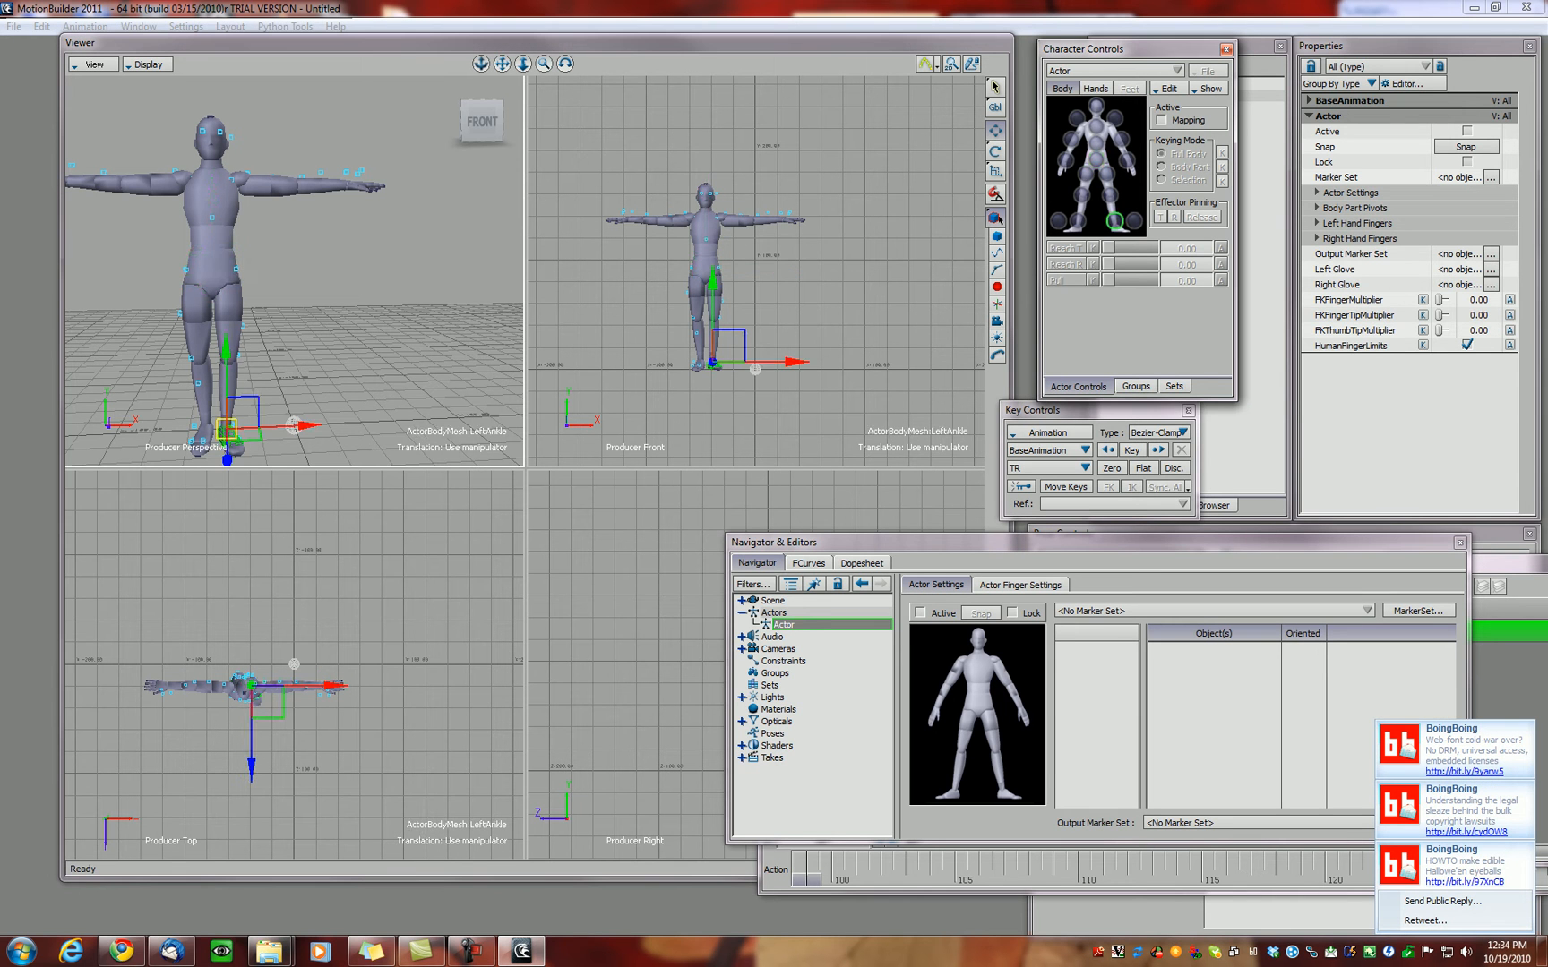
key(e)
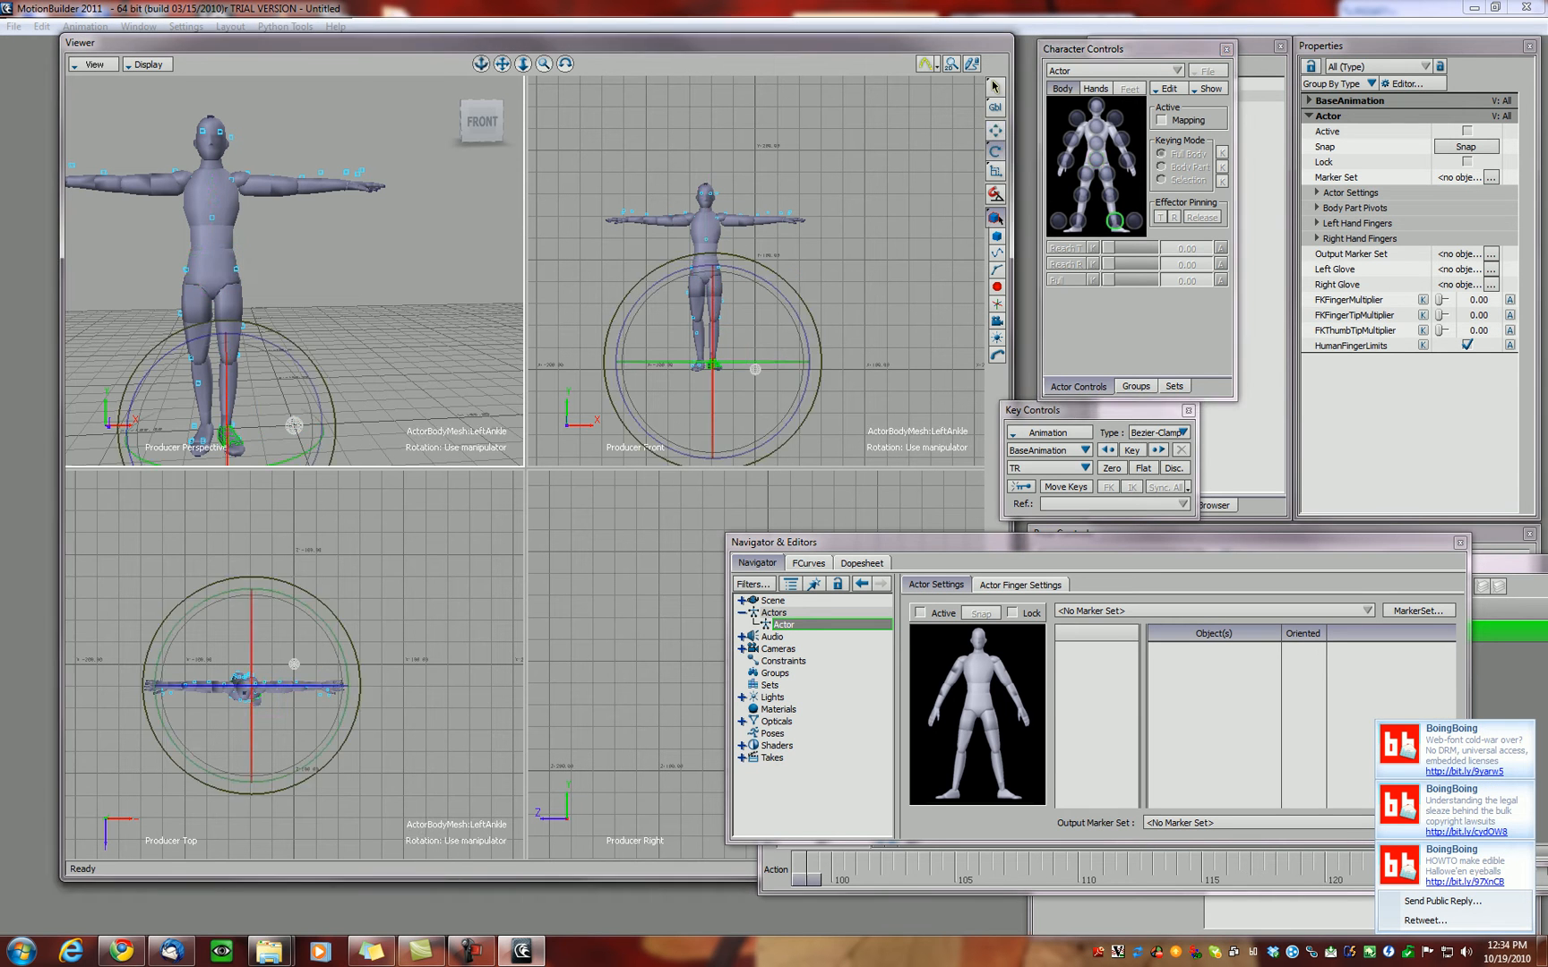
drag(777, 362, 763, 362)
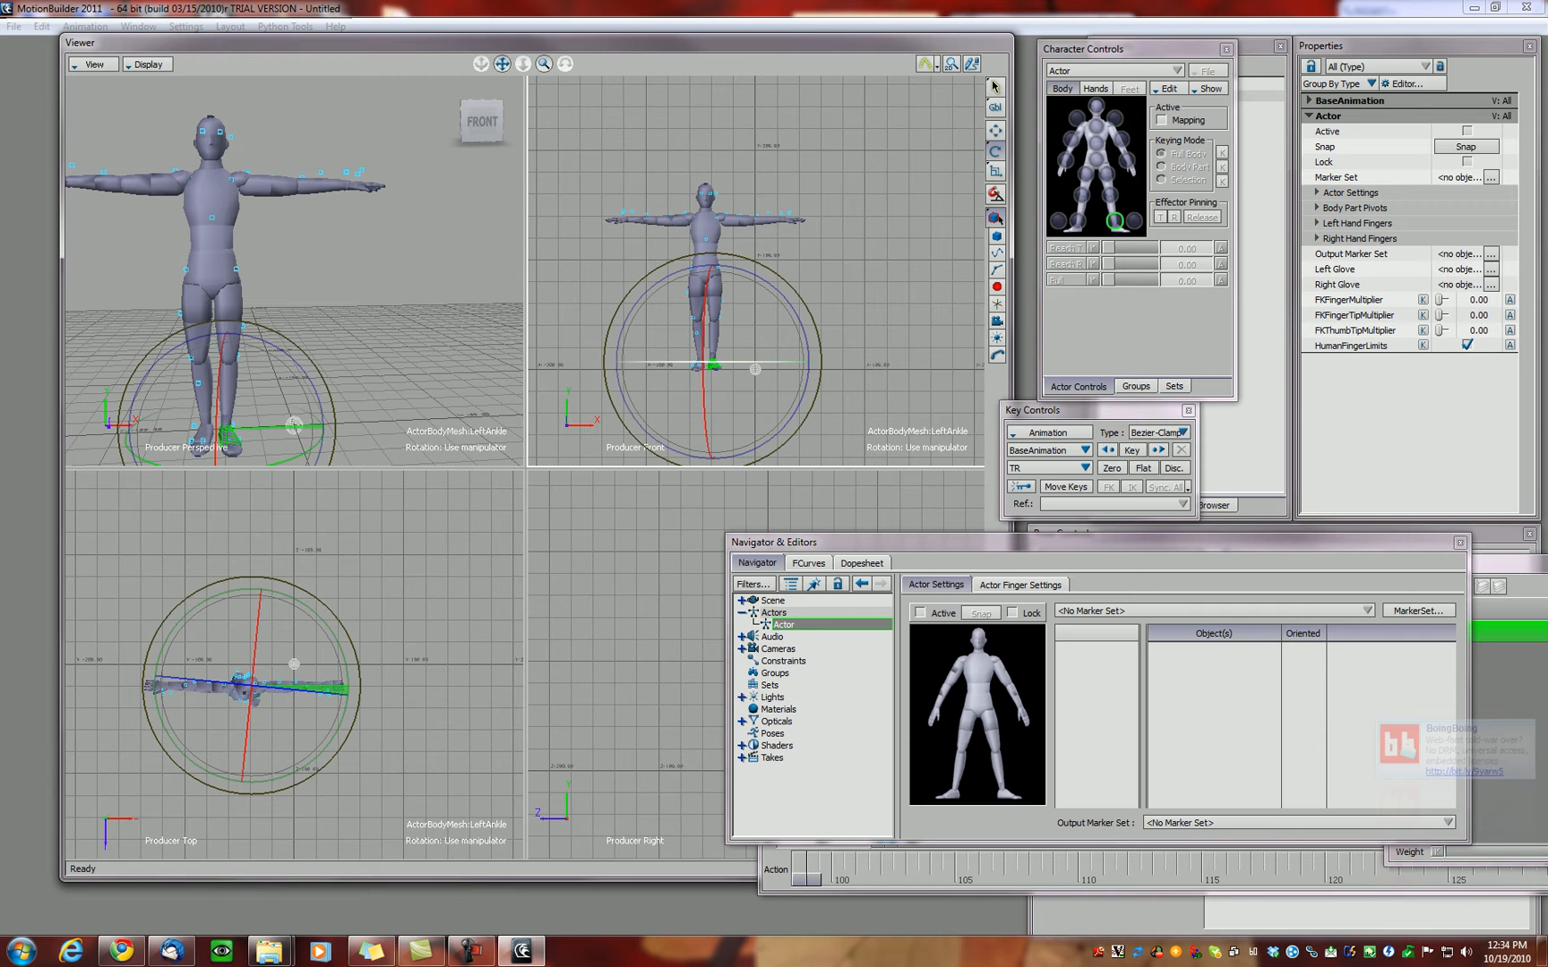
drag(763, 363, 776, 363)
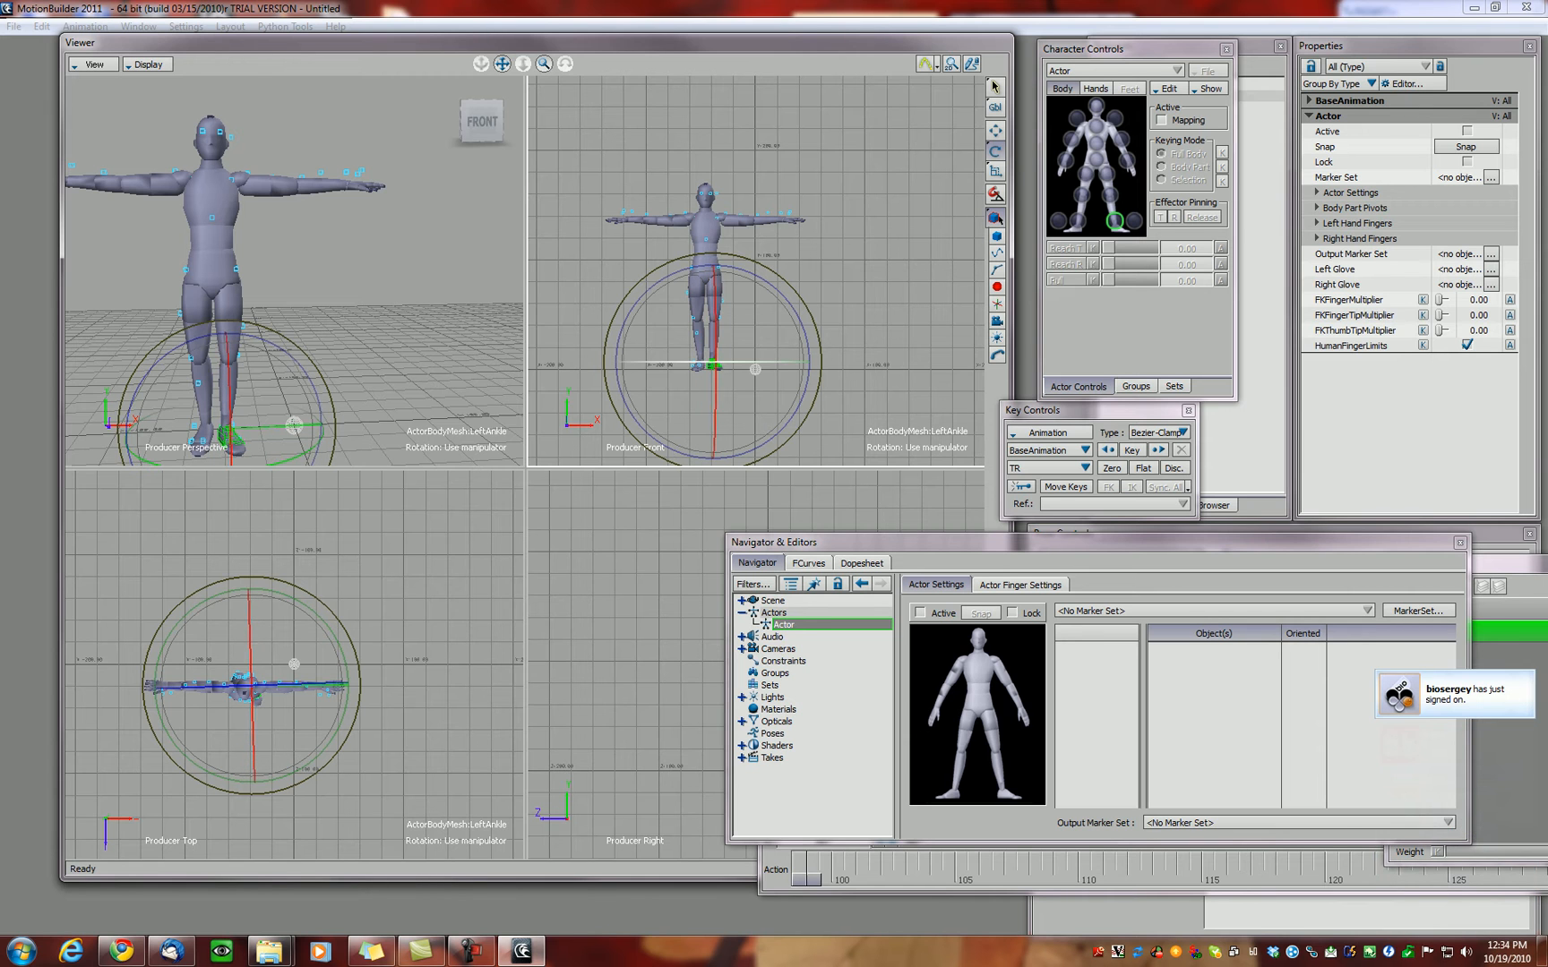
key(ctrl+z)
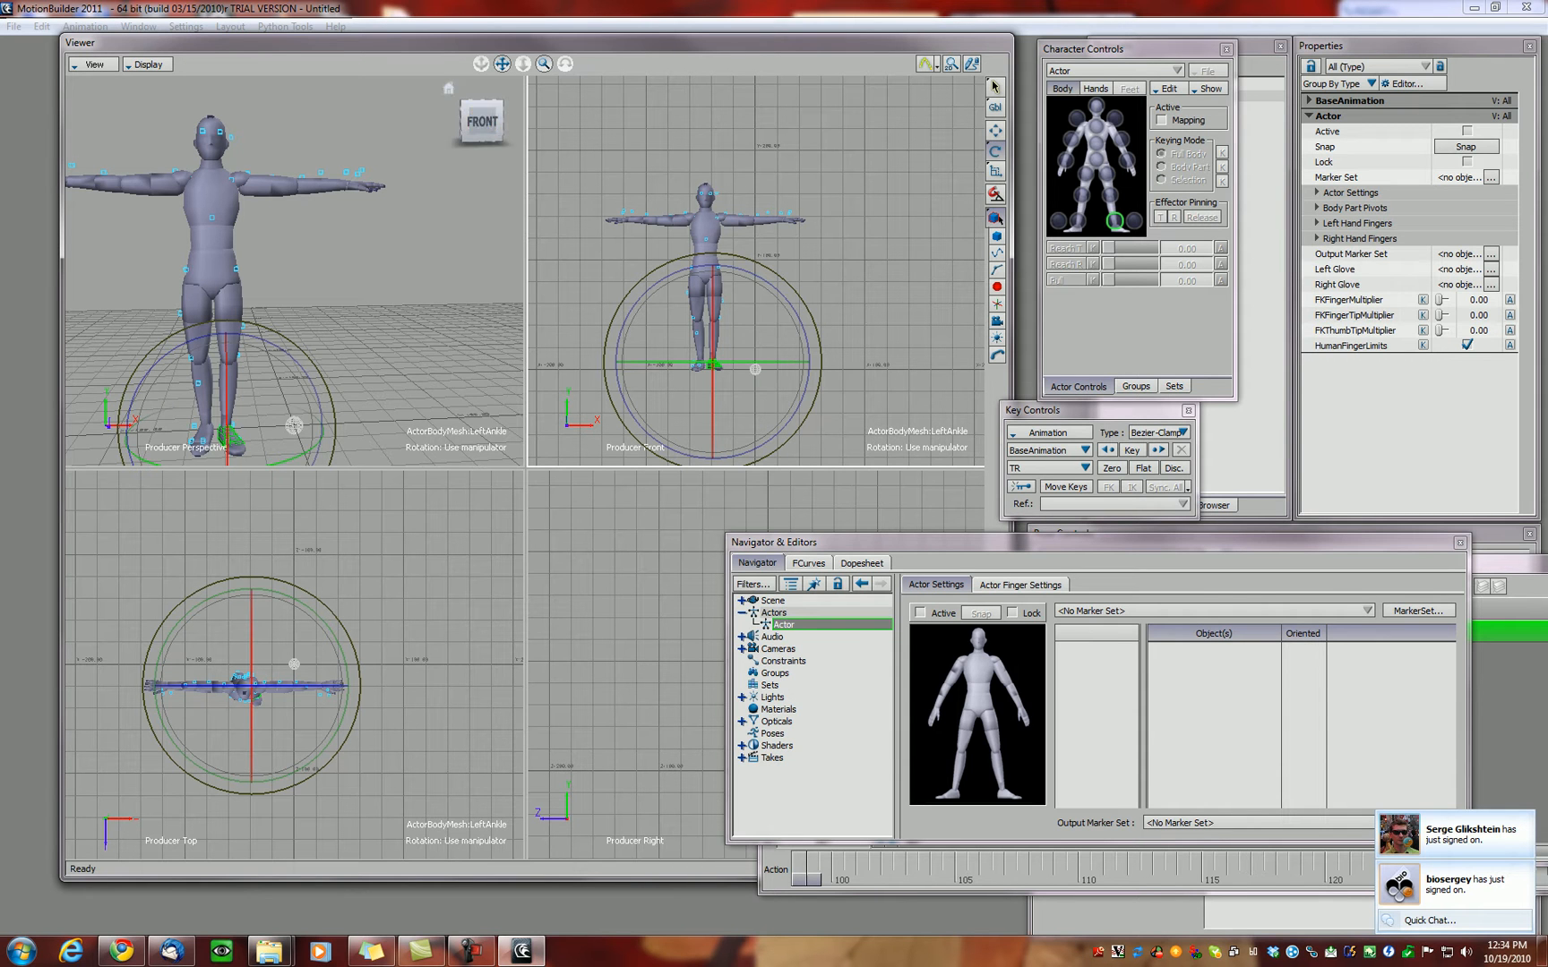
Step: Try tilting the actor's hips in the side view, and undo the rotation
ctrl+shift+drag(340, 242, 480, 251)
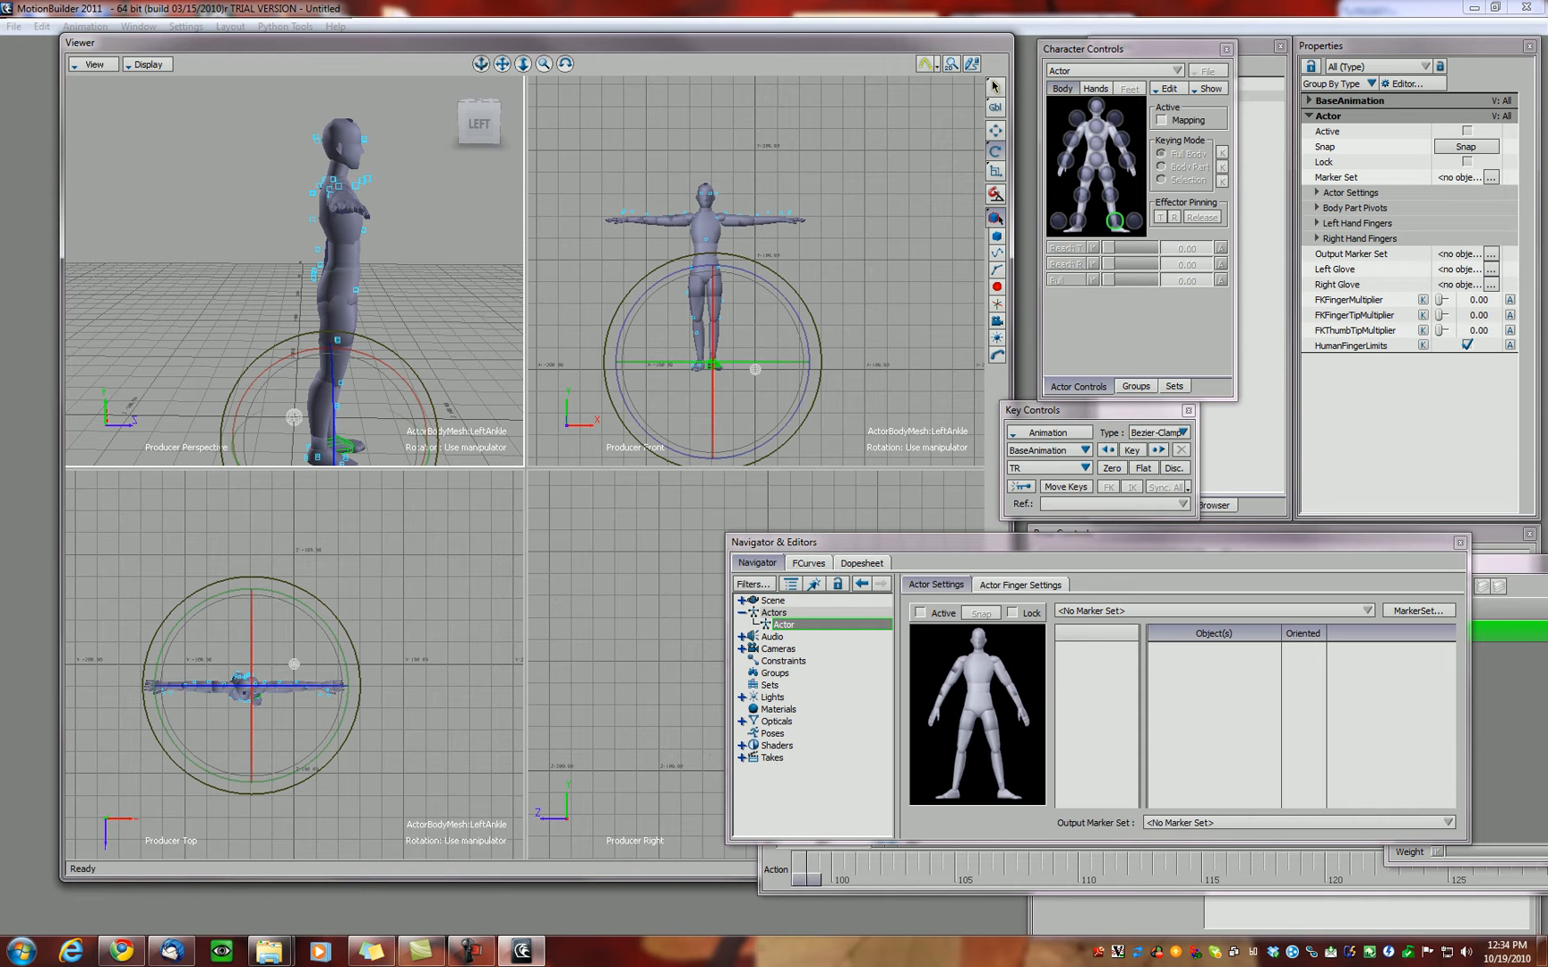
click(338, 286)
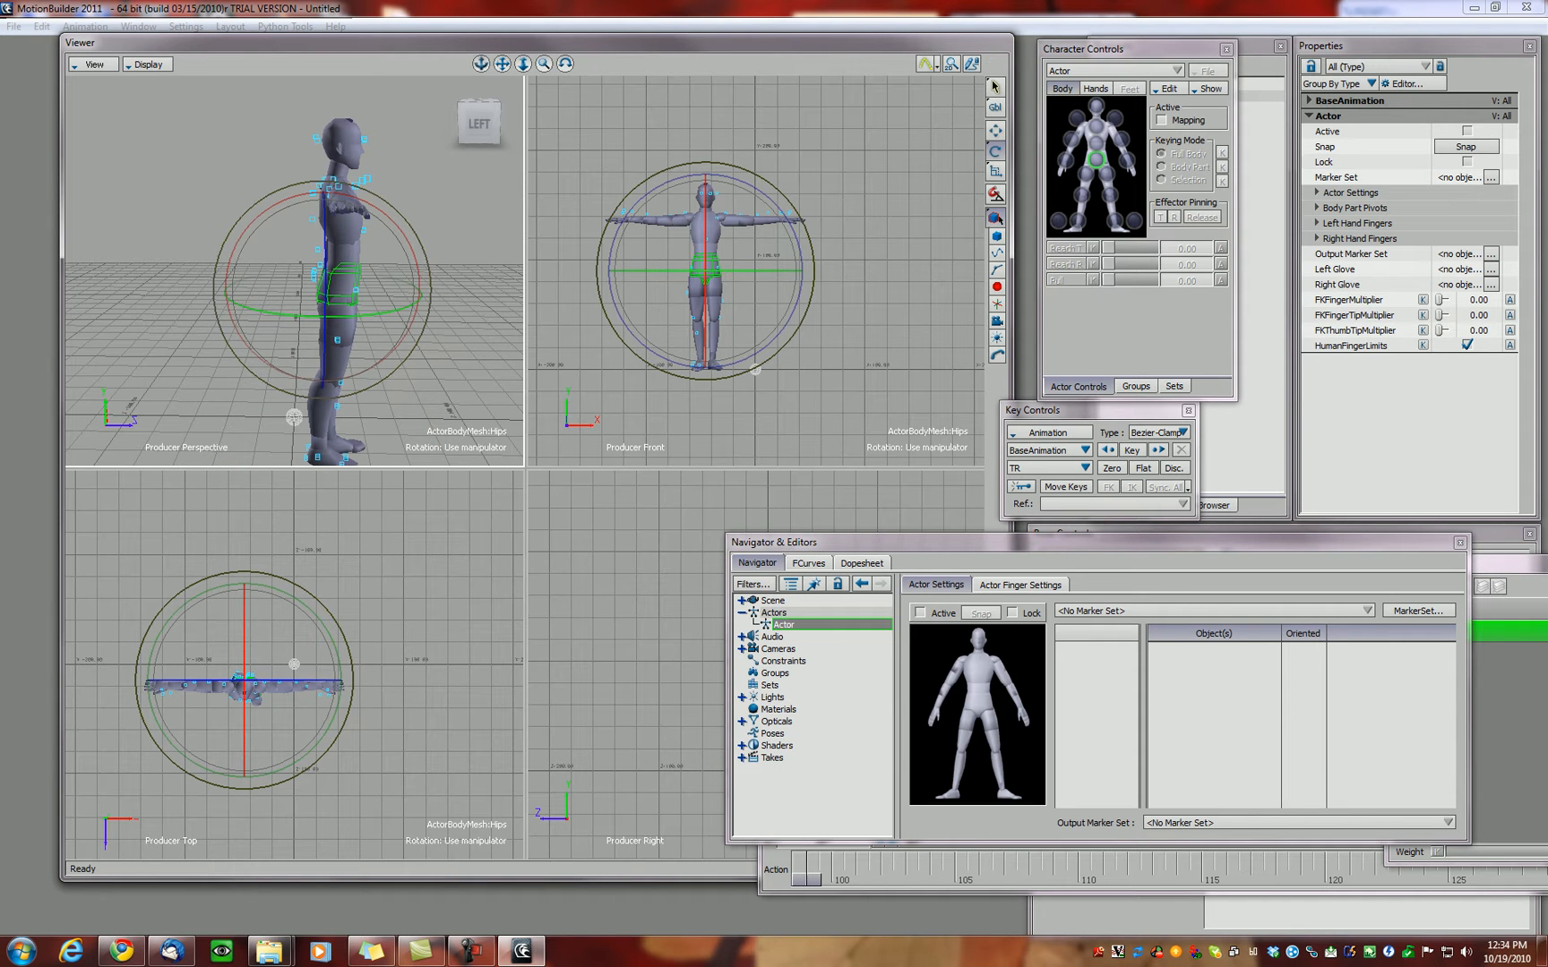
drag(418, 294, 416, 274)
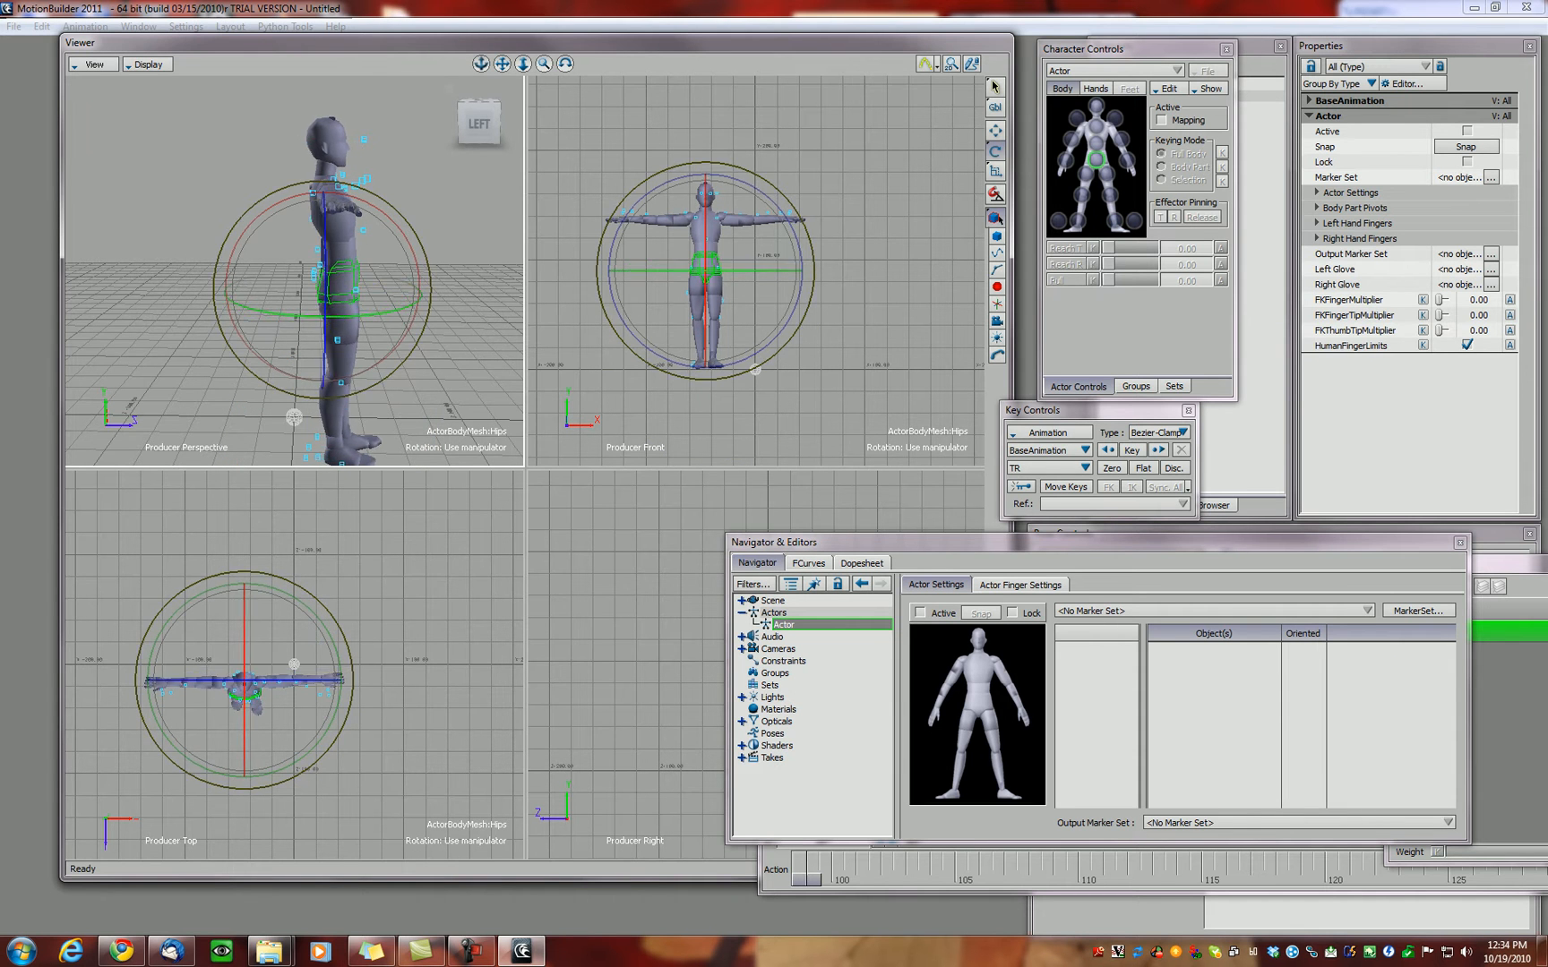
key(ctrl+z)
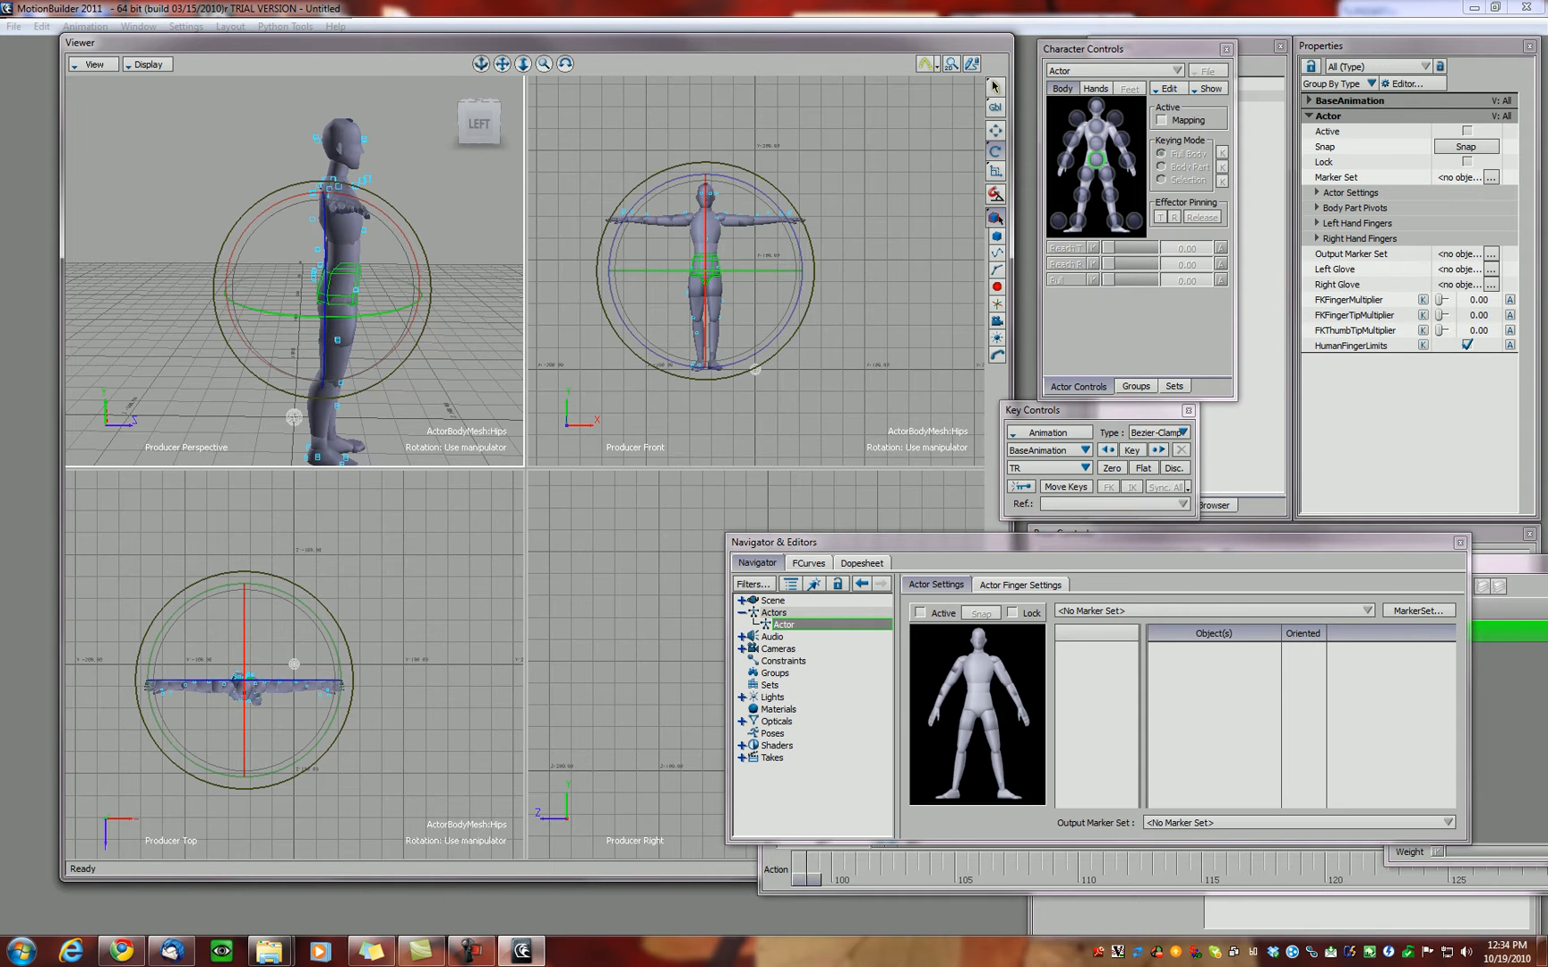
Step: Adjust the waist's rotation in the side view to align the torso with the markers, and select the chest
click(346, 254)
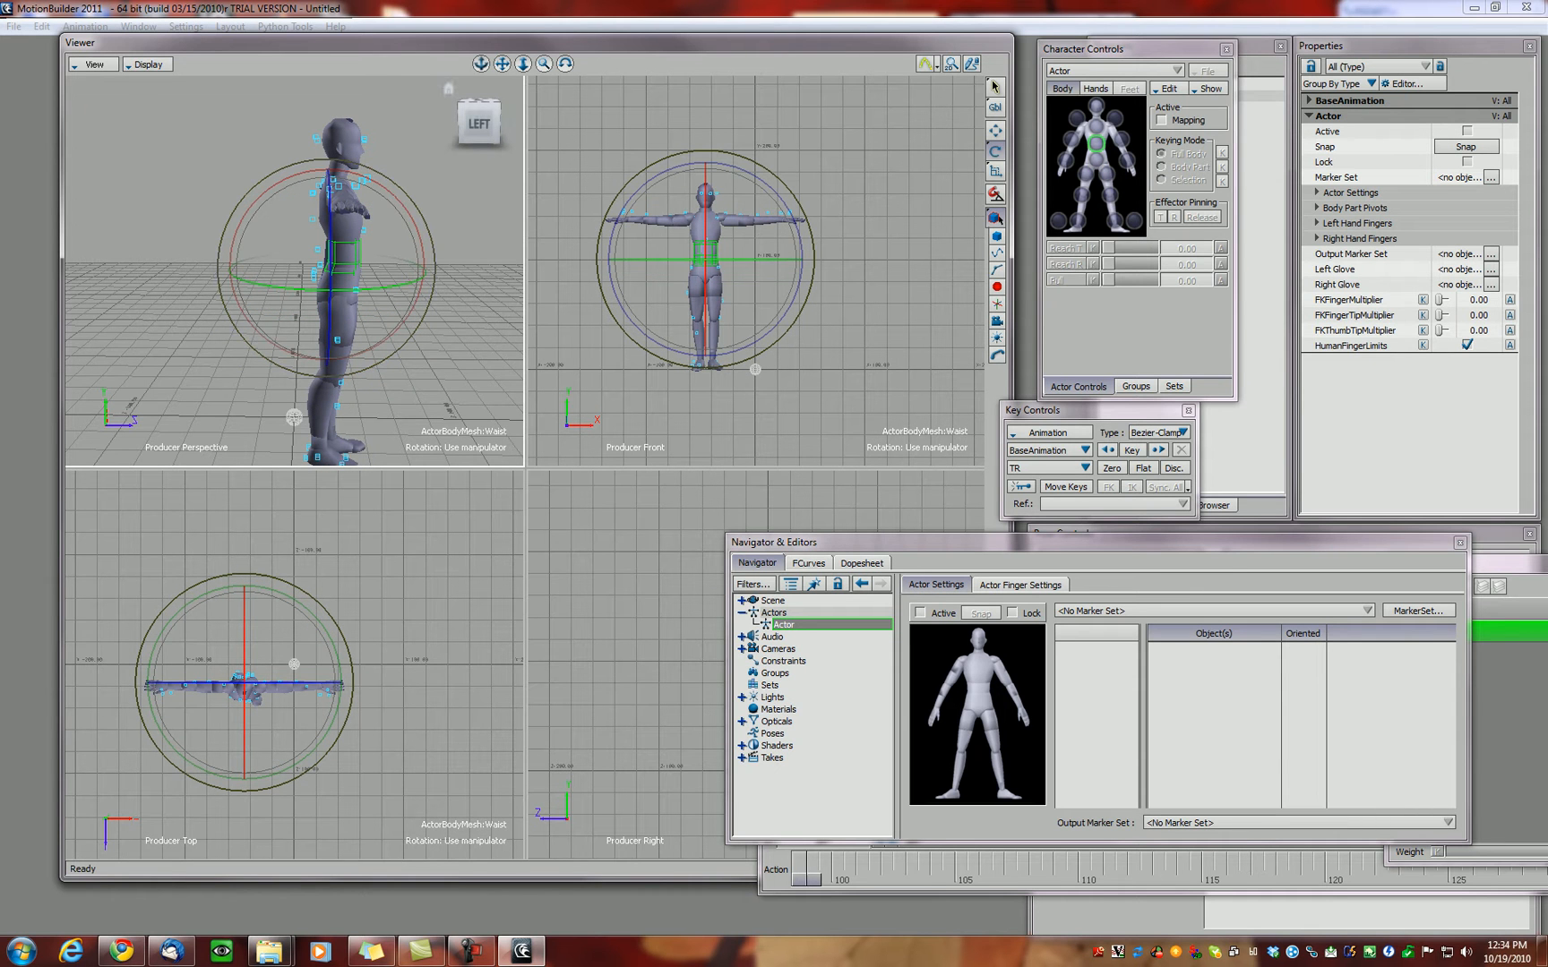
drag(435, 269, 294, 417)
click(337, 225)
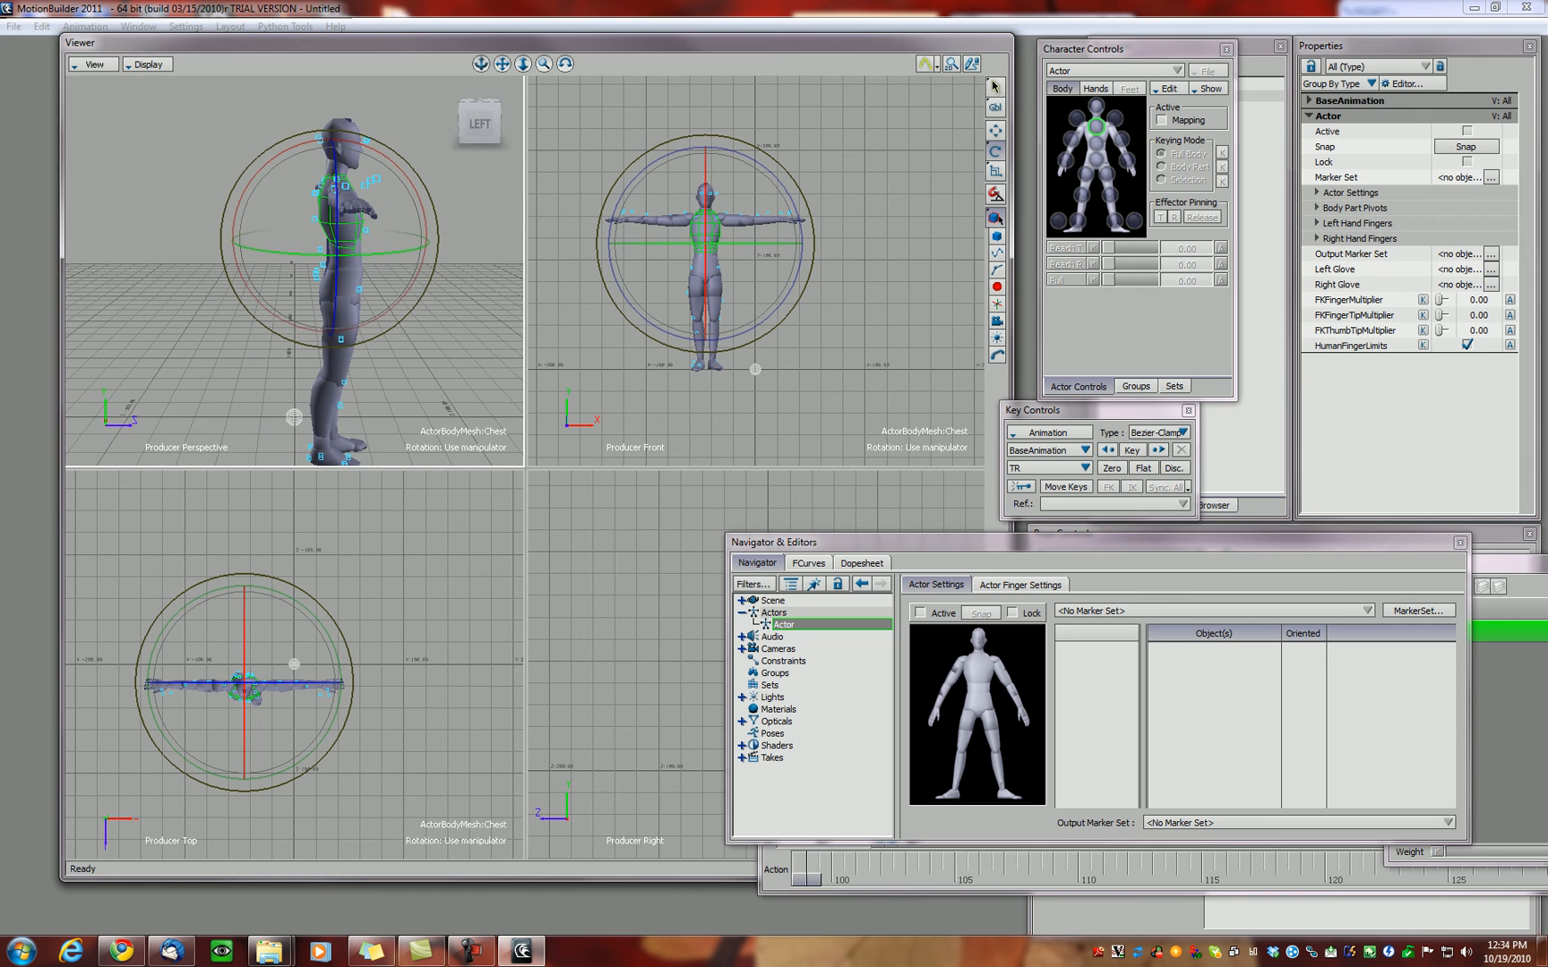
click(1096, 143)
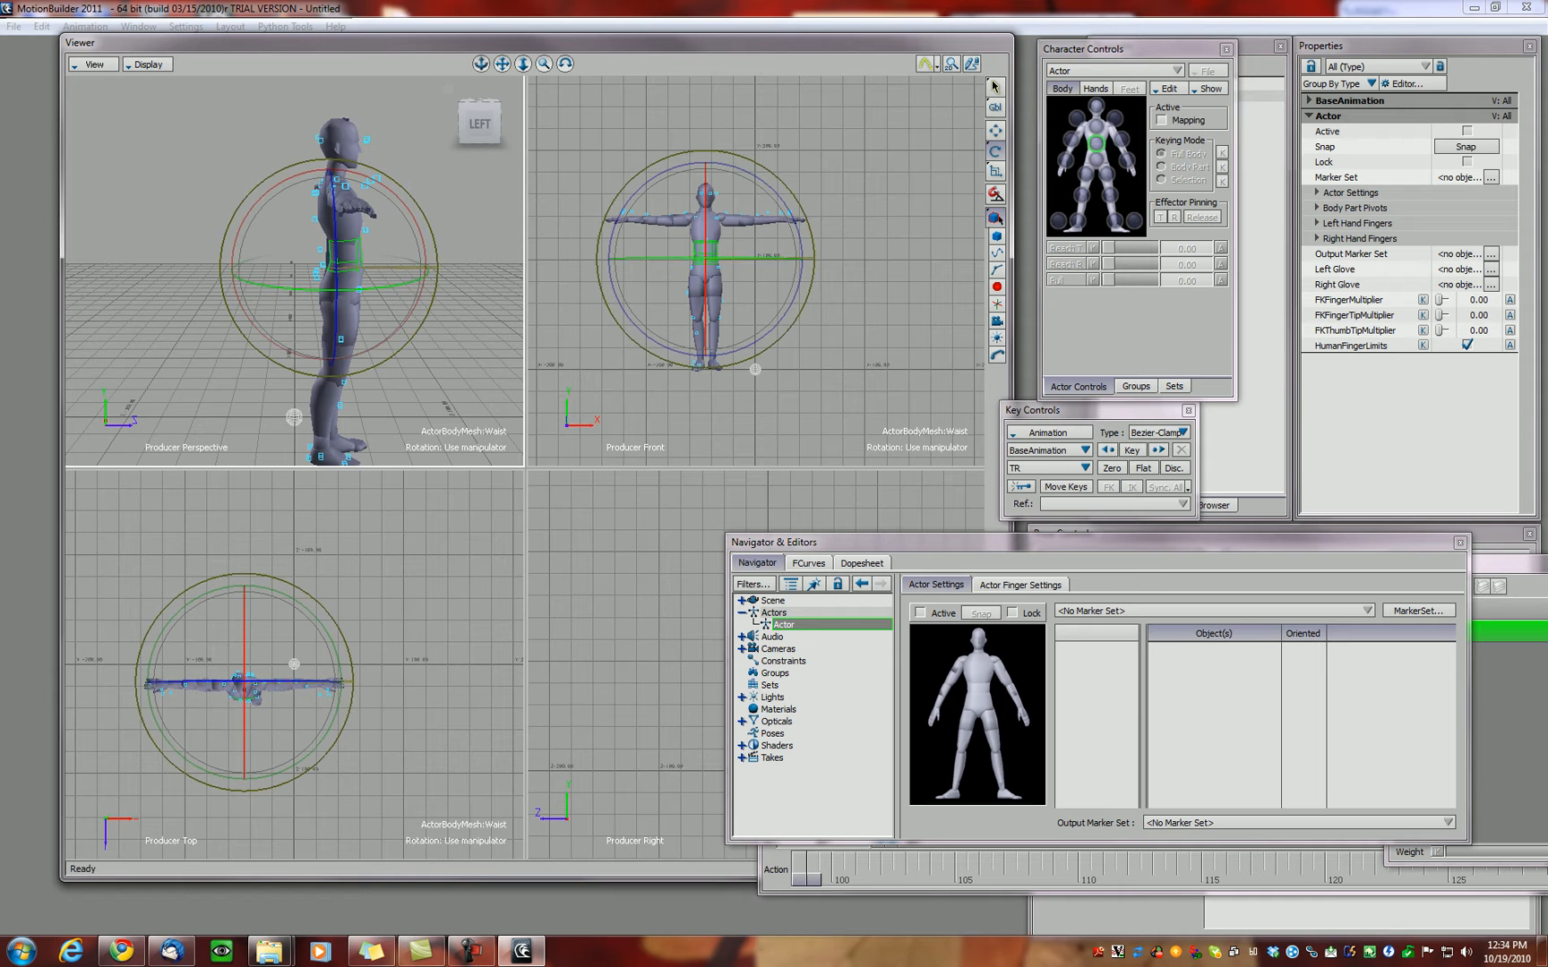
click(1096, 127)
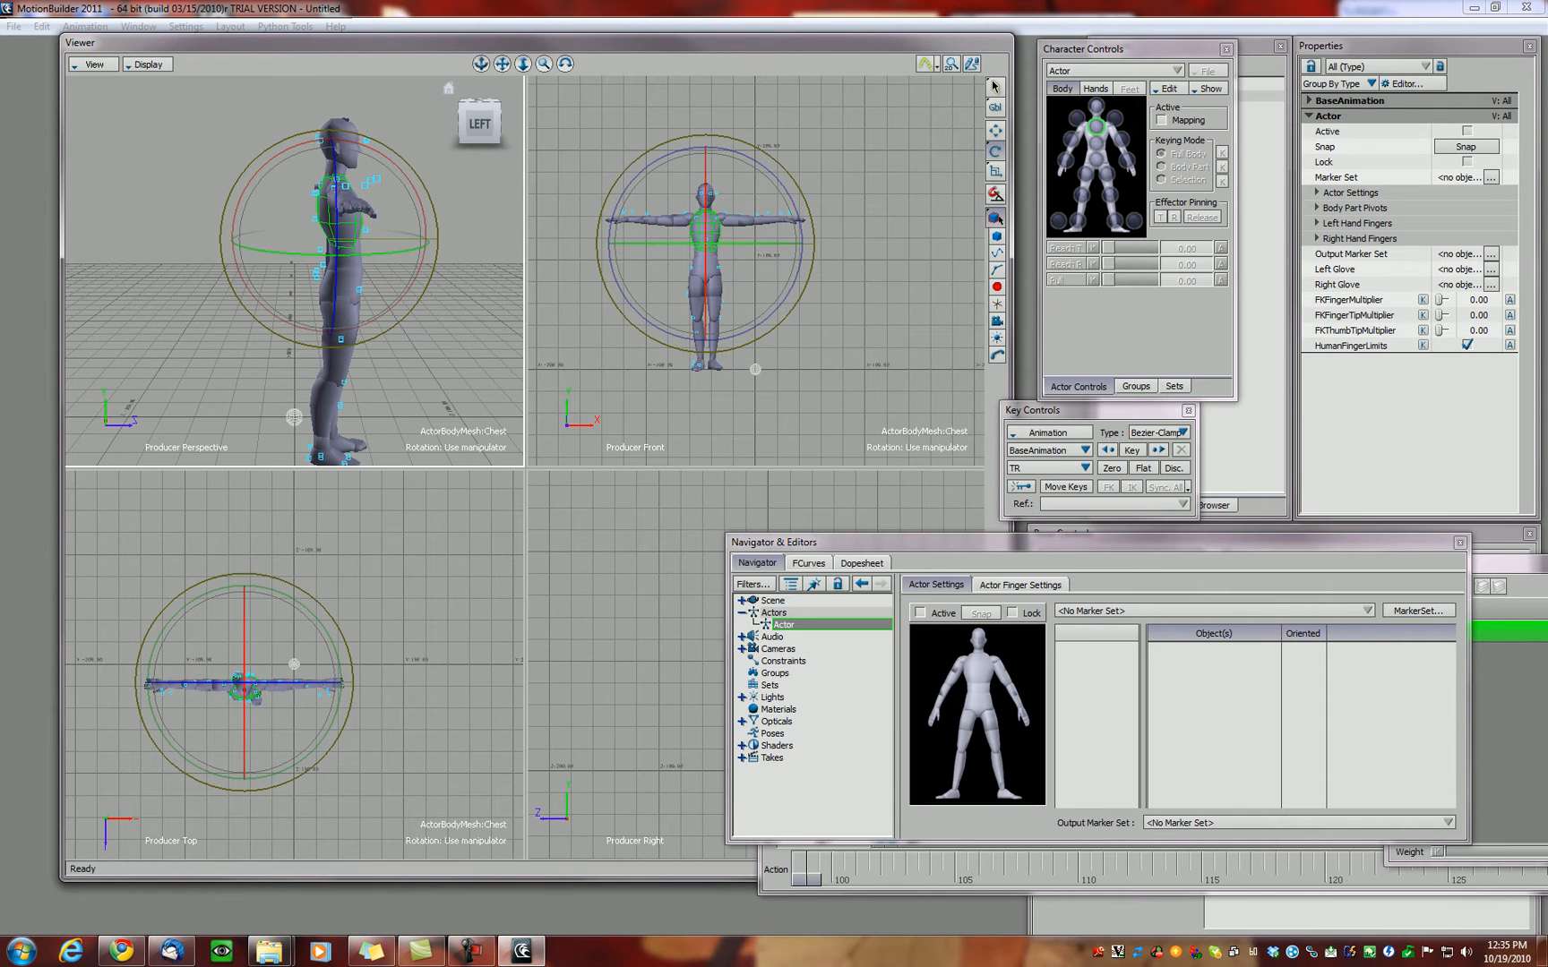
Step: Enlarge the actor's head slightly along its front-to-back Z axis to fit the head markers
ctrl+shift+drag(376, 269, 175, 310)
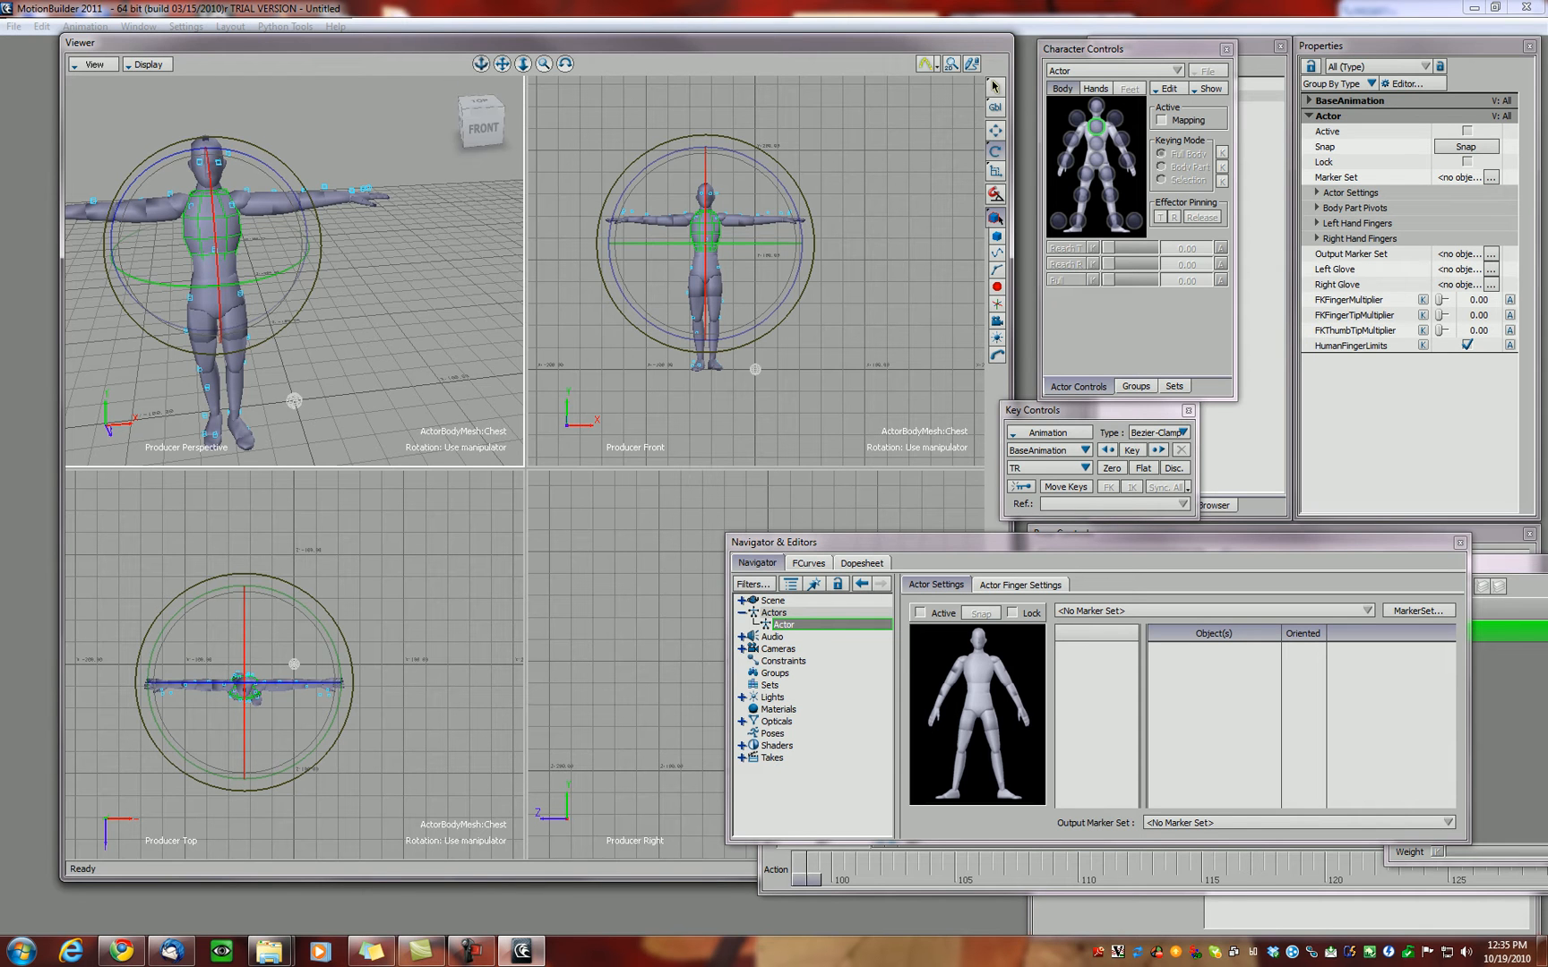
click(421, 161)
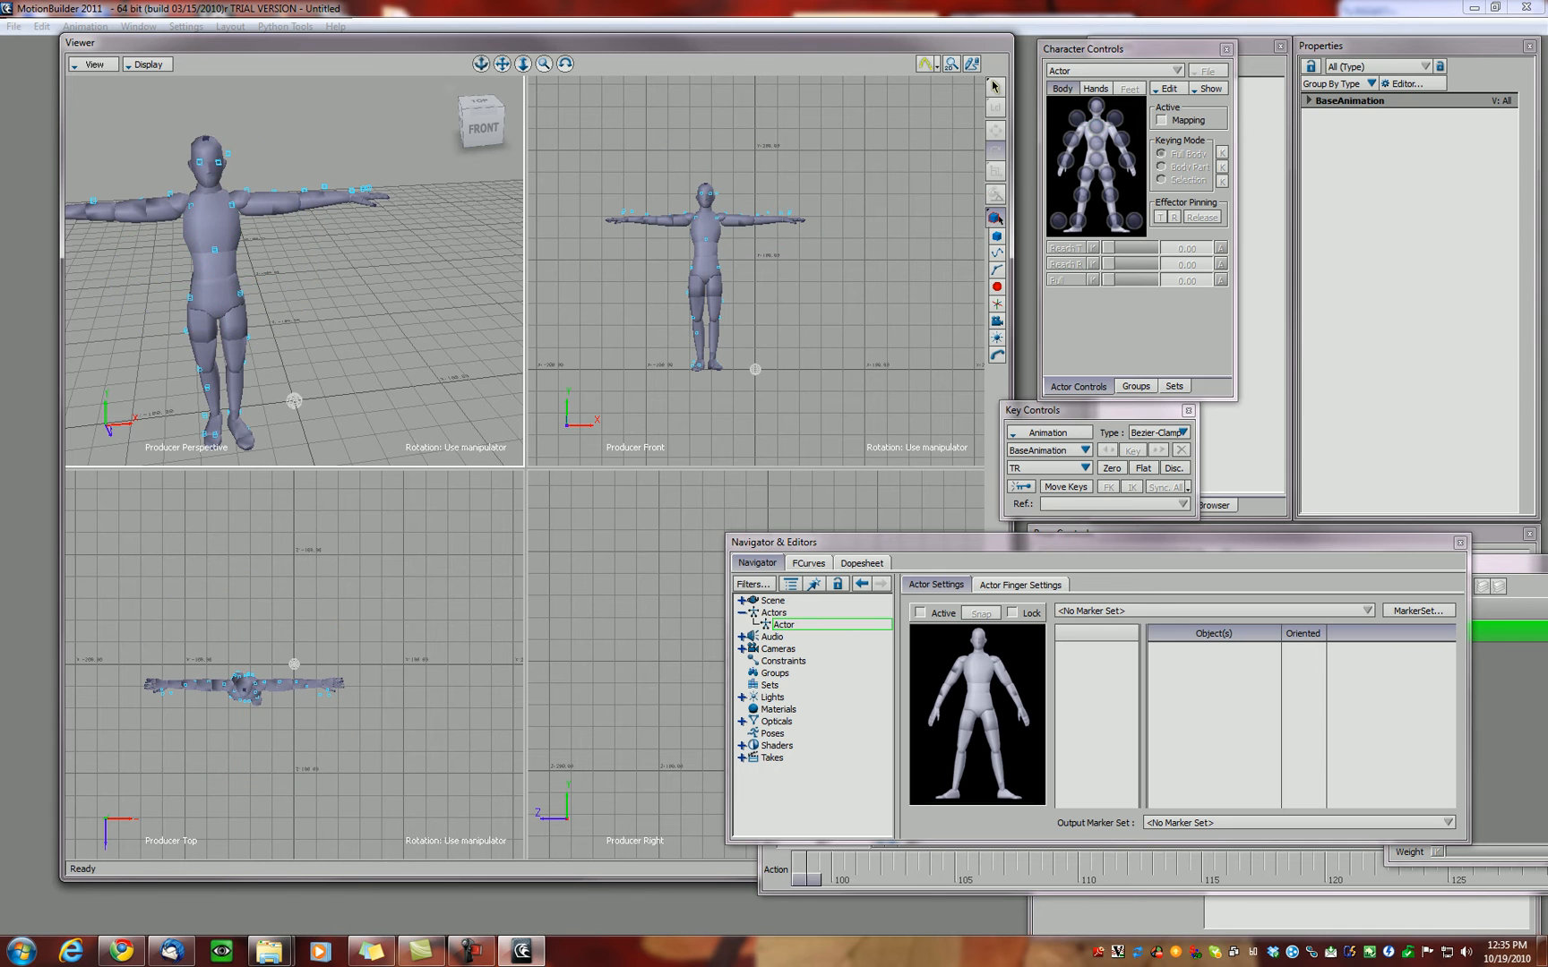
ctrl+shift+drag(359, 215, 703, 231)
mouse_move(293, 393)
ctrl+shift+mouse_down()
mouse_move(294, 330)
mouse_move(293, 400)
ctrl+shift+mouse_up()
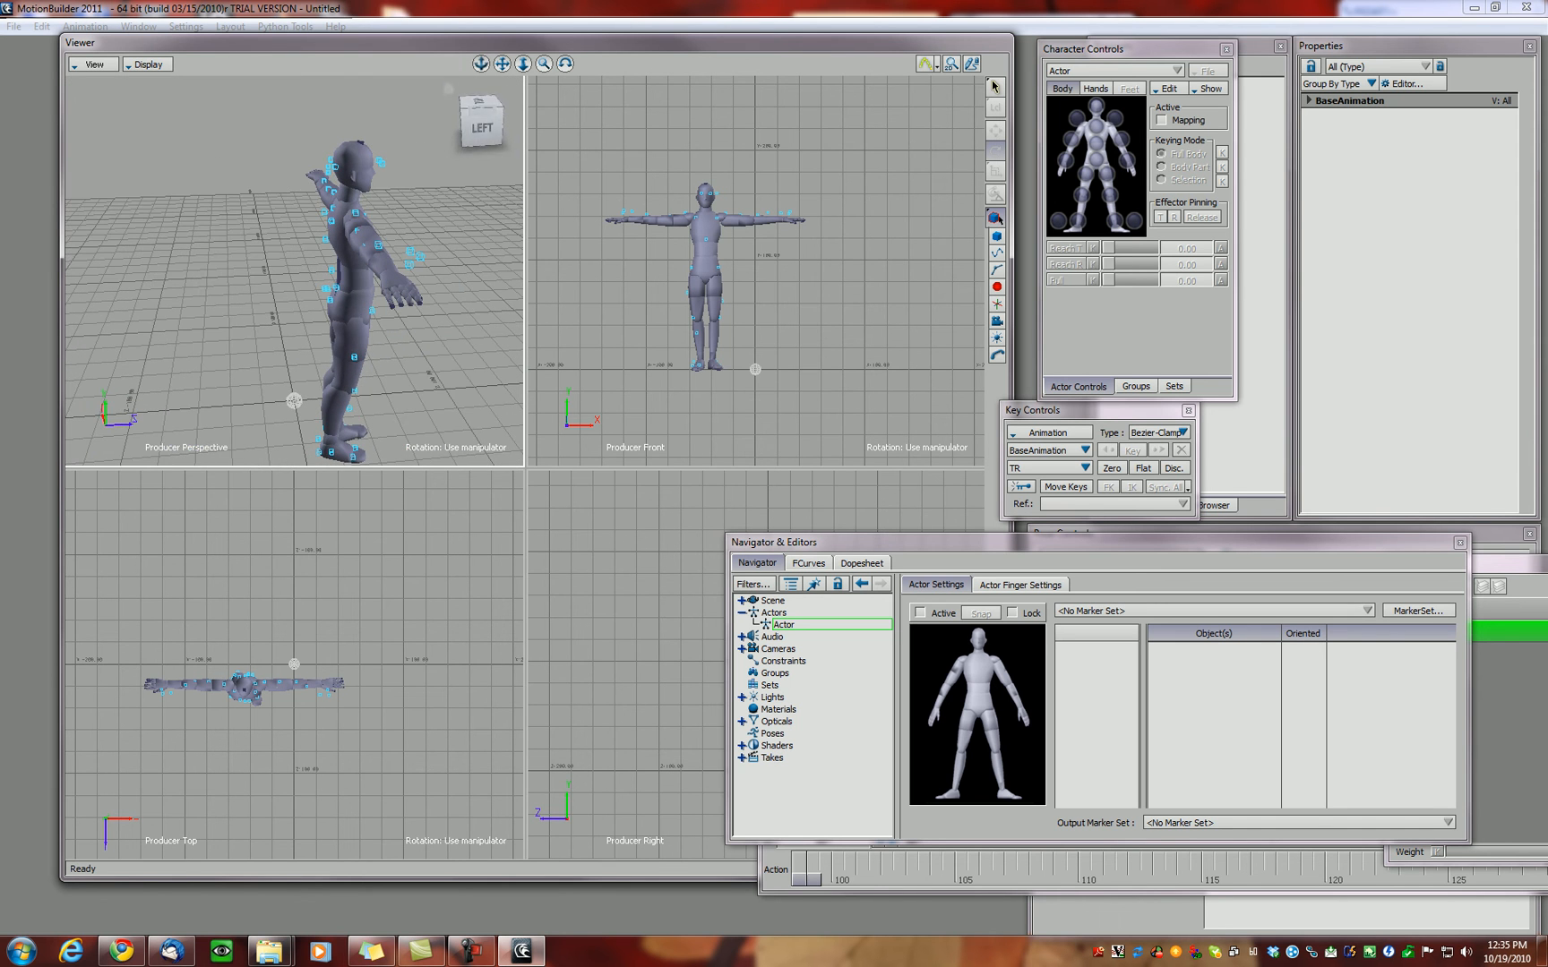
click(353, 165)
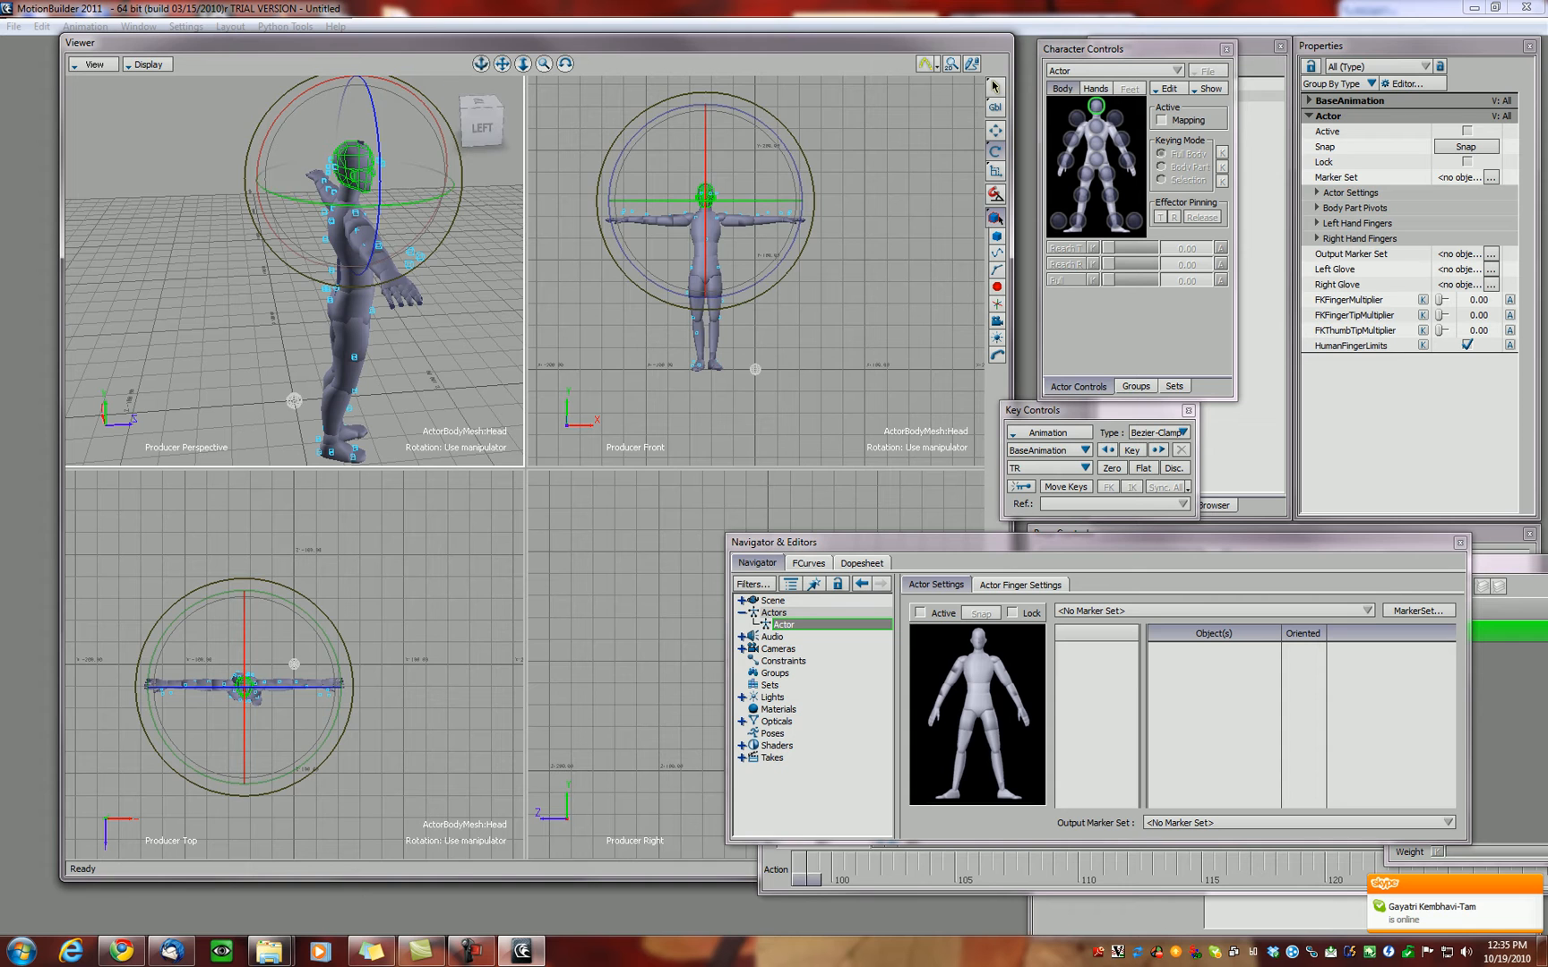
key(s)
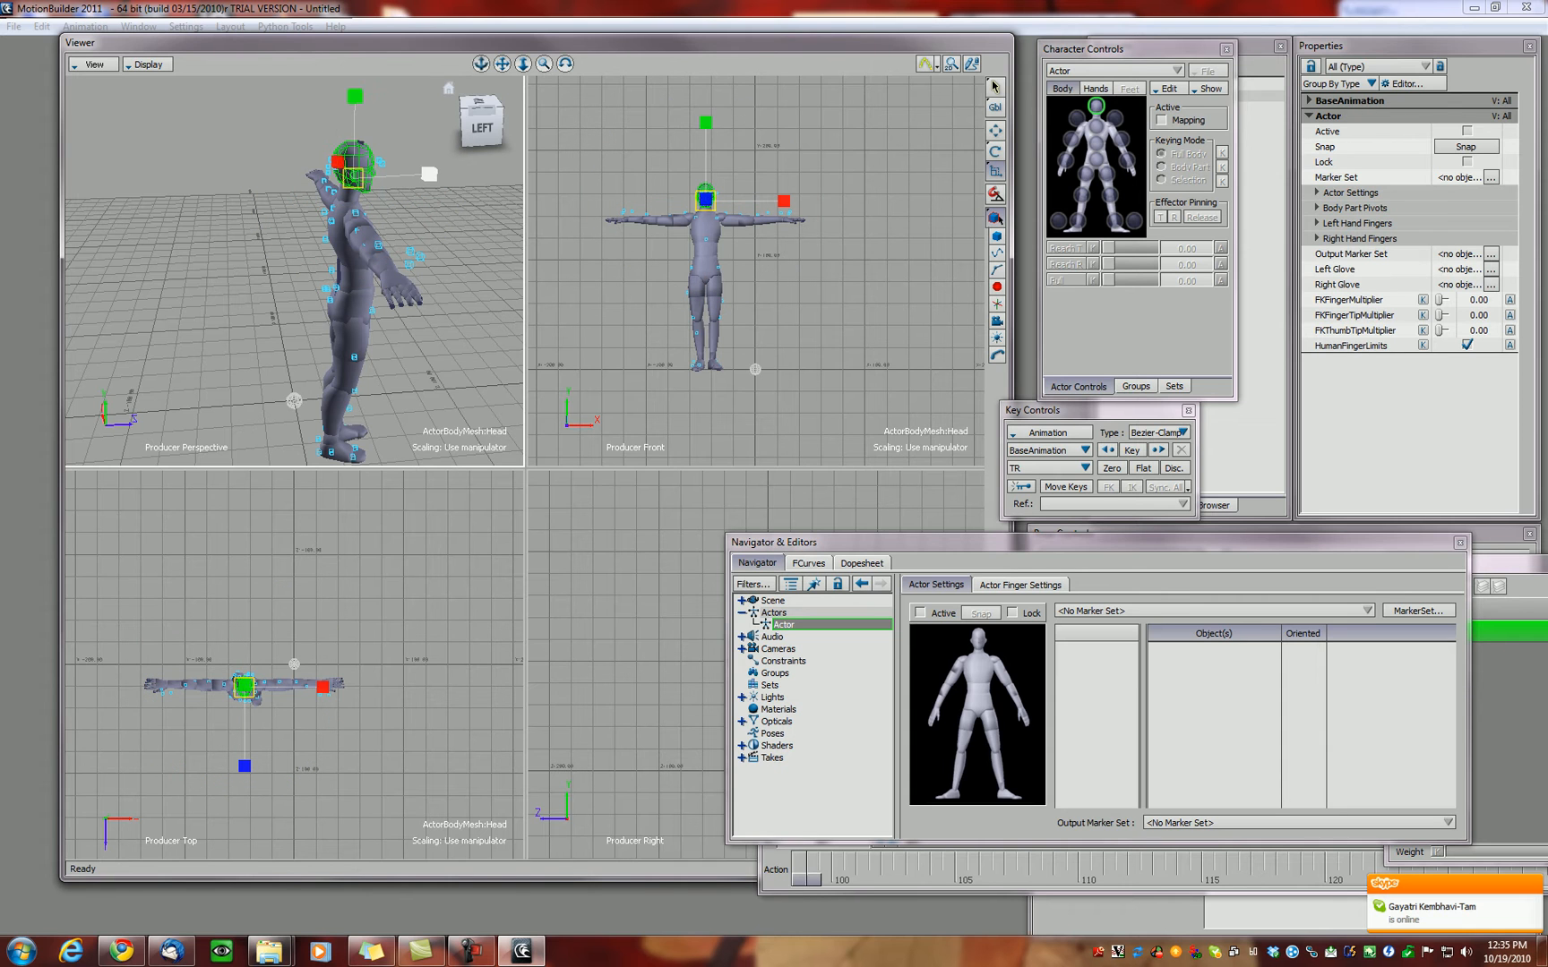
drag(440, 174, 453, 174)
ctrl+shift+drag(421, 233, 260, 359)
ctrl+shift+drag(213, 288, 519, 196)
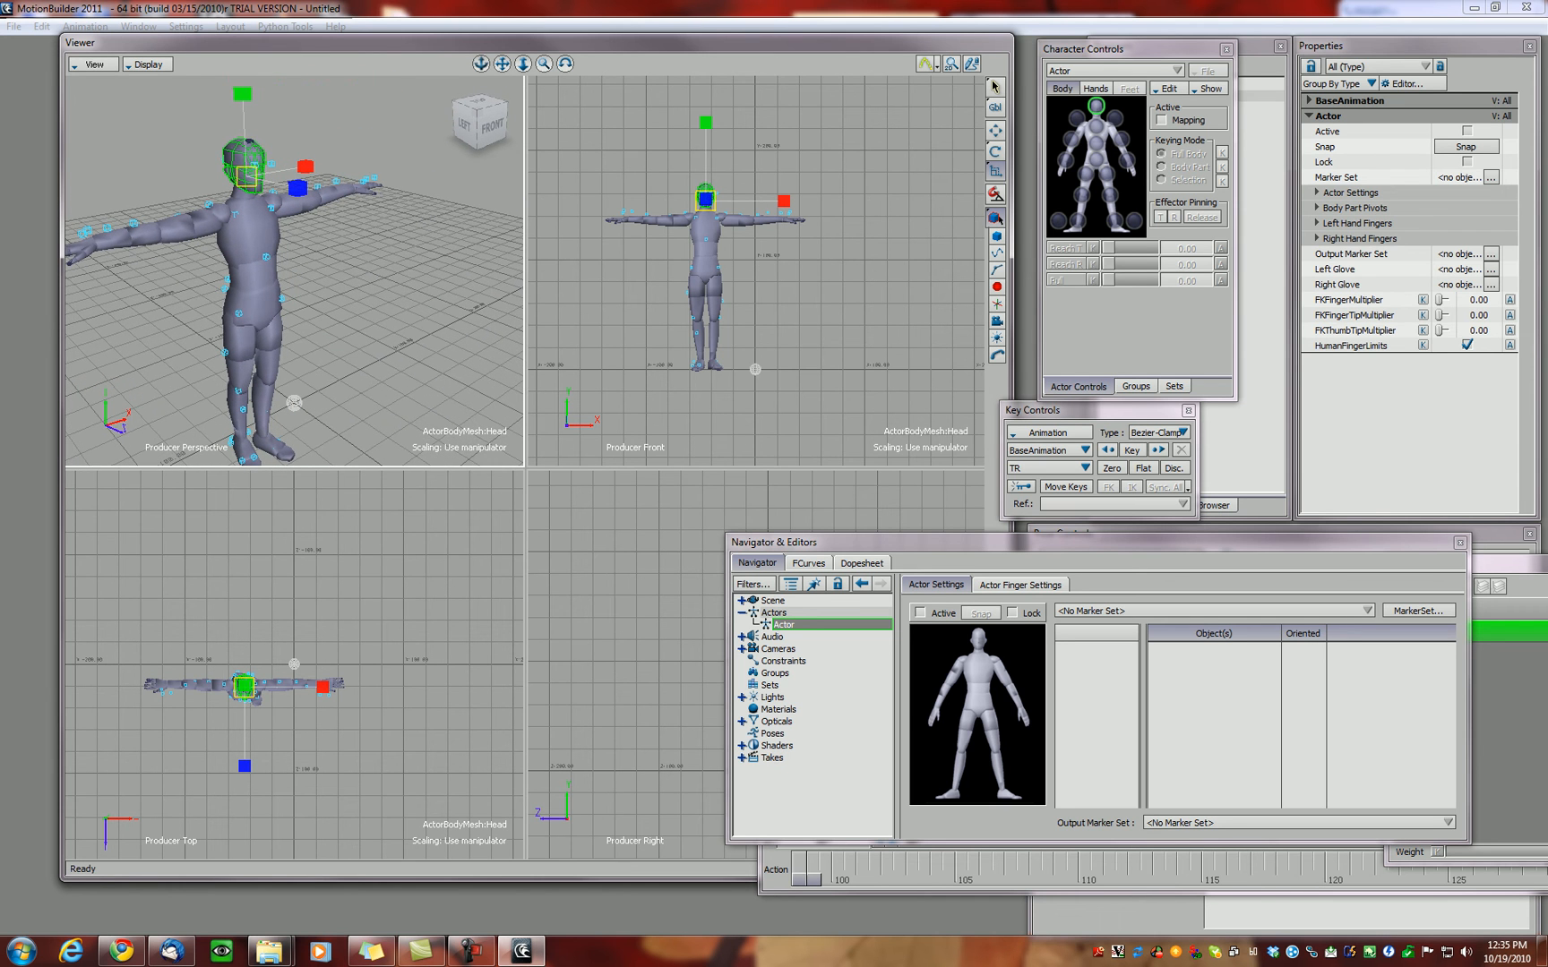
Step: Rotate the right collar and the left collar slightly to line the arms up with the arm markers
click(695, 218)
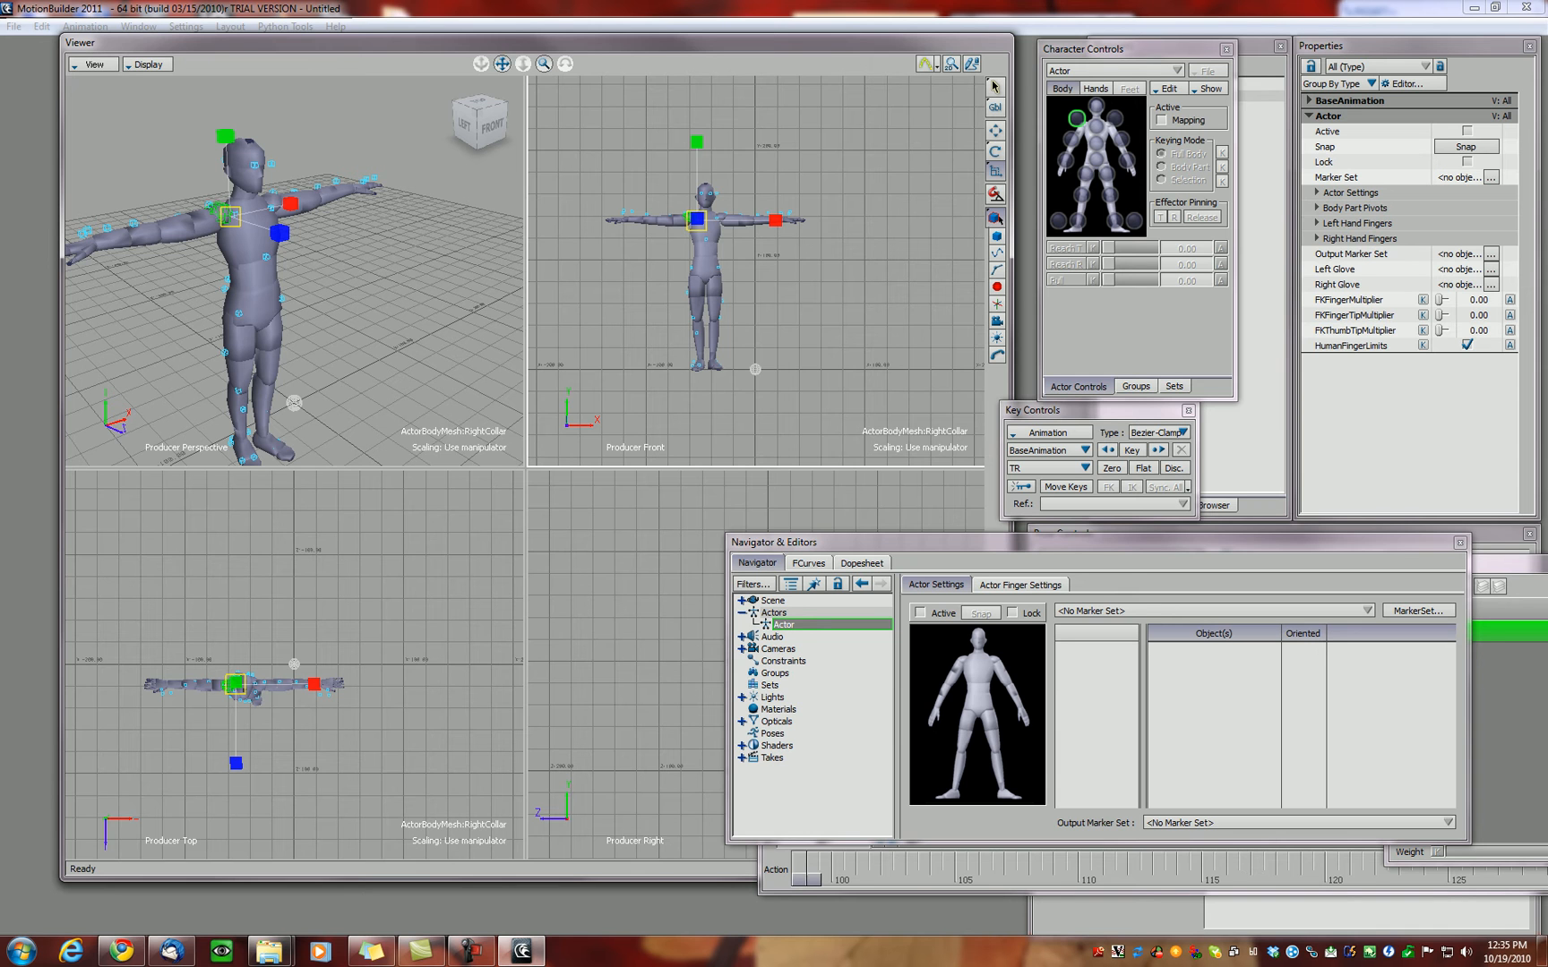
key(e)
drag(805, 220, 804, 229)
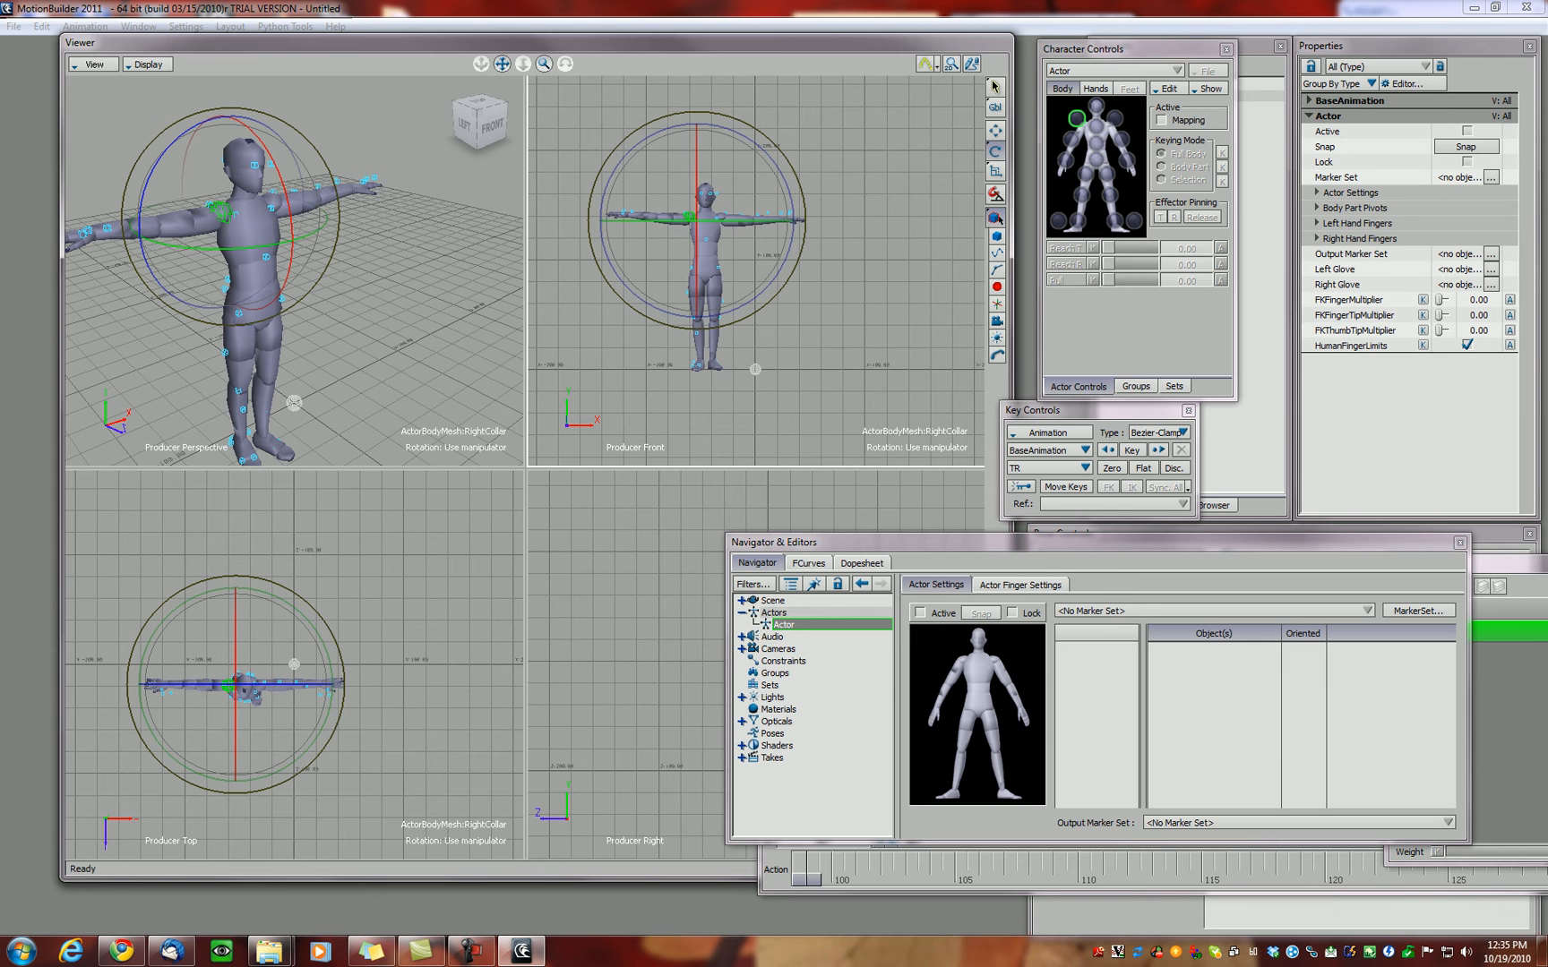
click(1115, 118)
drag(383, 207, 382, 197)
Step: Rotate the right elbow about its vertical axis to bend the forearm forward toward the markers
mouse_move(481, 63)
mouse_down()
mouse_move(394, 66)
mouse_move(526, 75)
mouse_move(491, 66)
mouse_up()
click(1071, 140)
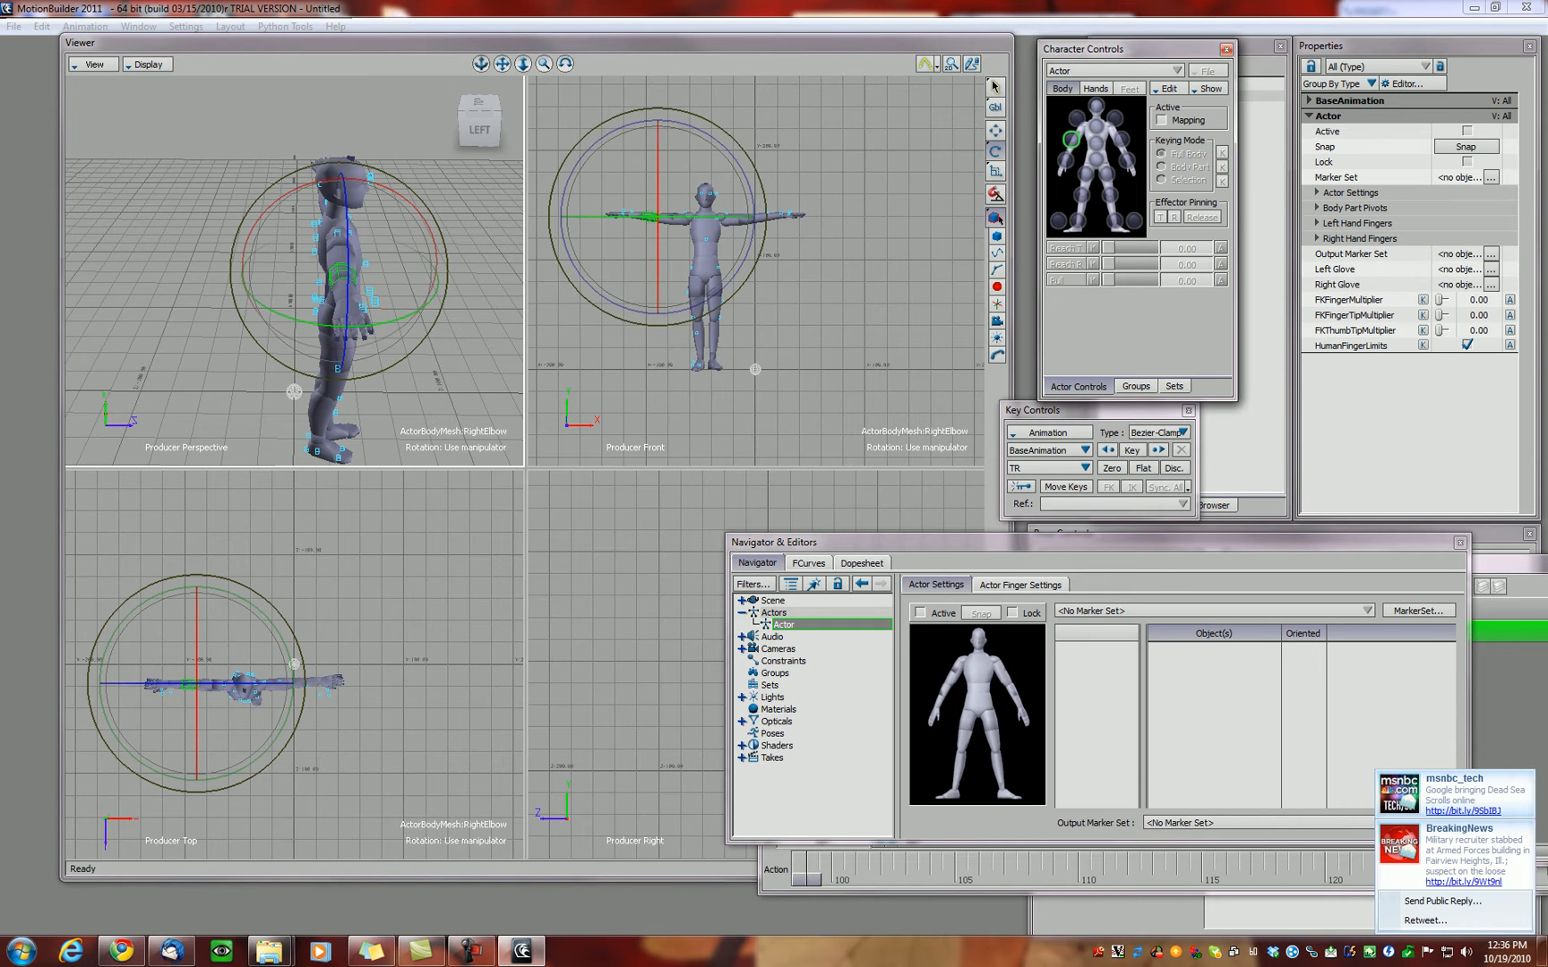
drag(355, 327, 394, 326)
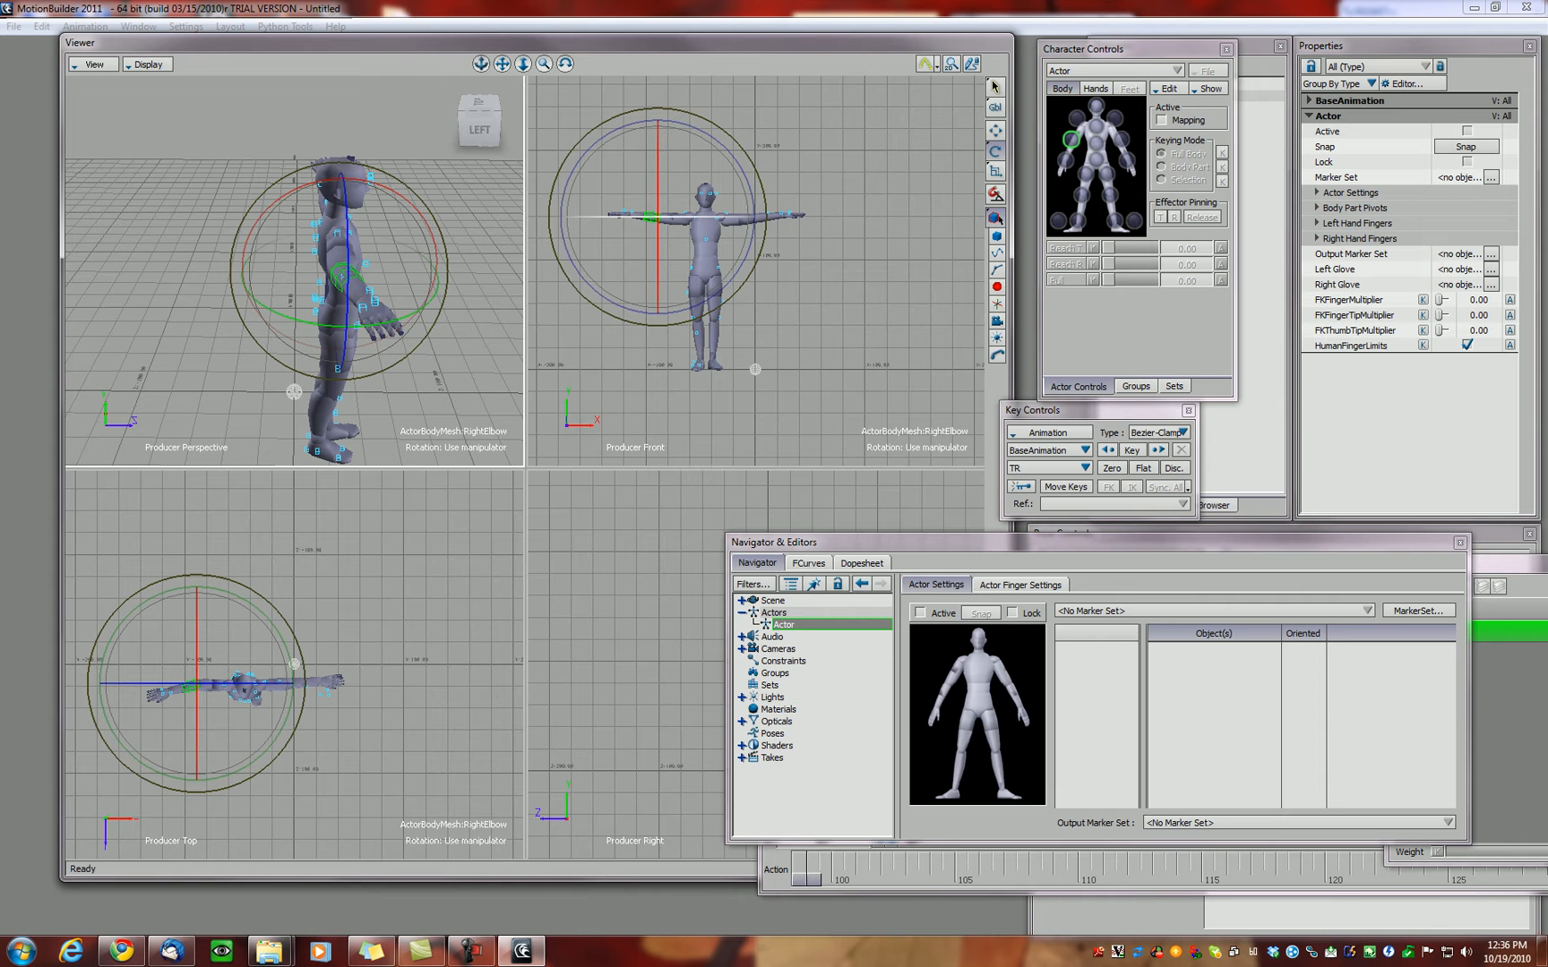
ctrl+shift+drag(394, 224, 475, 244)
drag(480, 63, 535, 64)
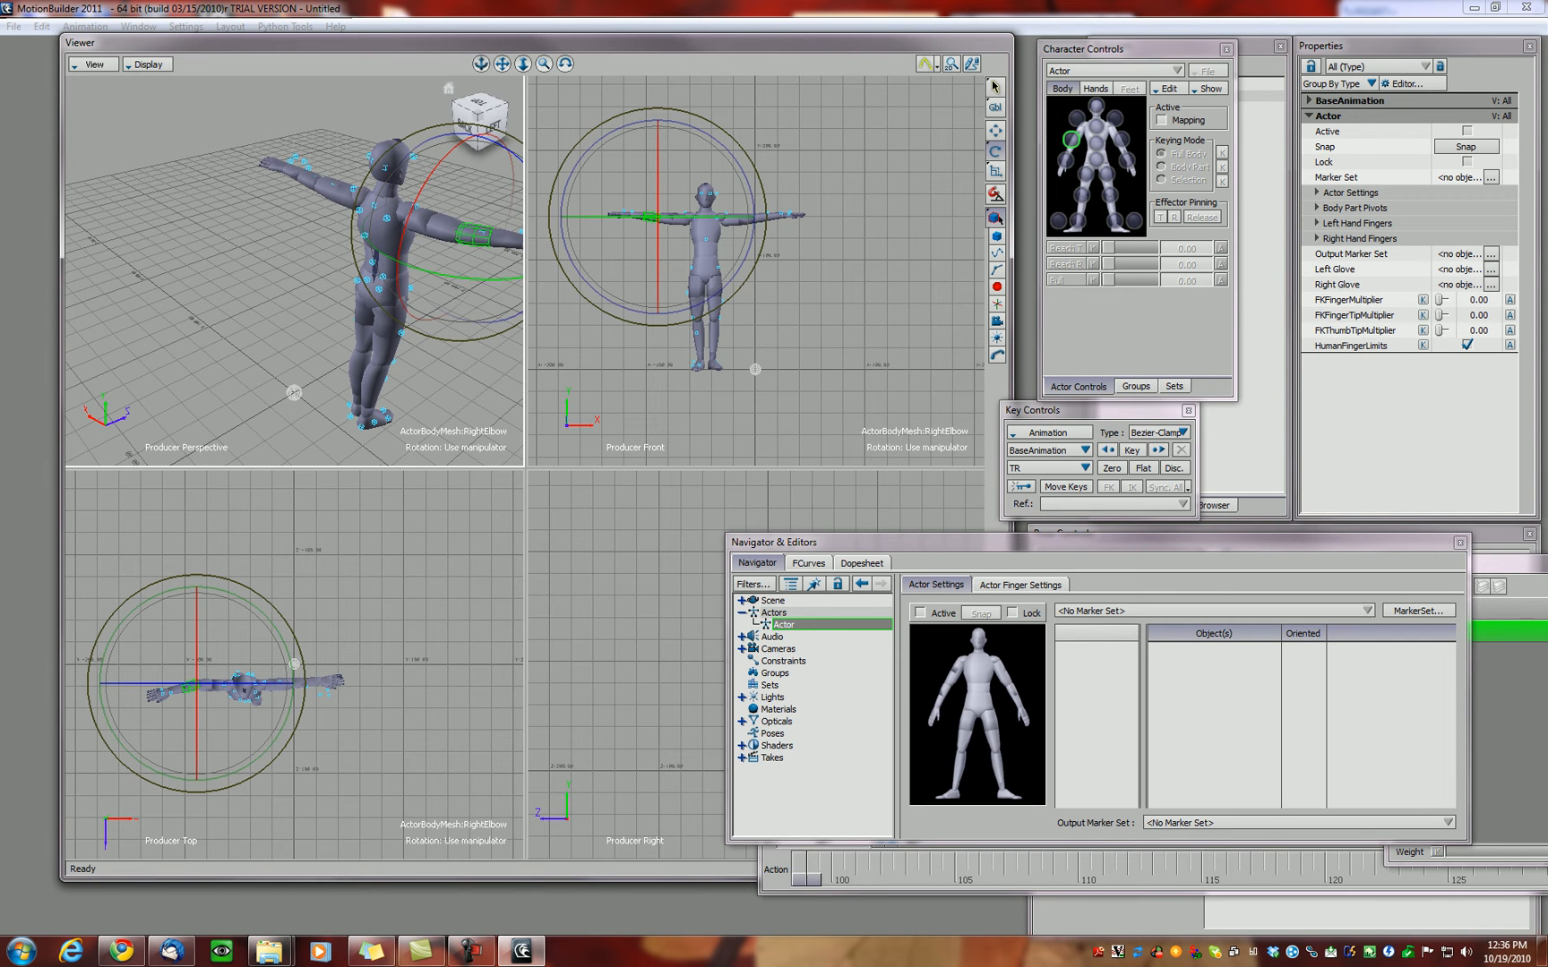
Step: Shorten the actor's right upper arm slightly along its X axis to fit the right arm markers
drag(481, 63, 468, 64)
shift+drag(448, 235, 206, 220)
drag(481, 64, 576, 61)
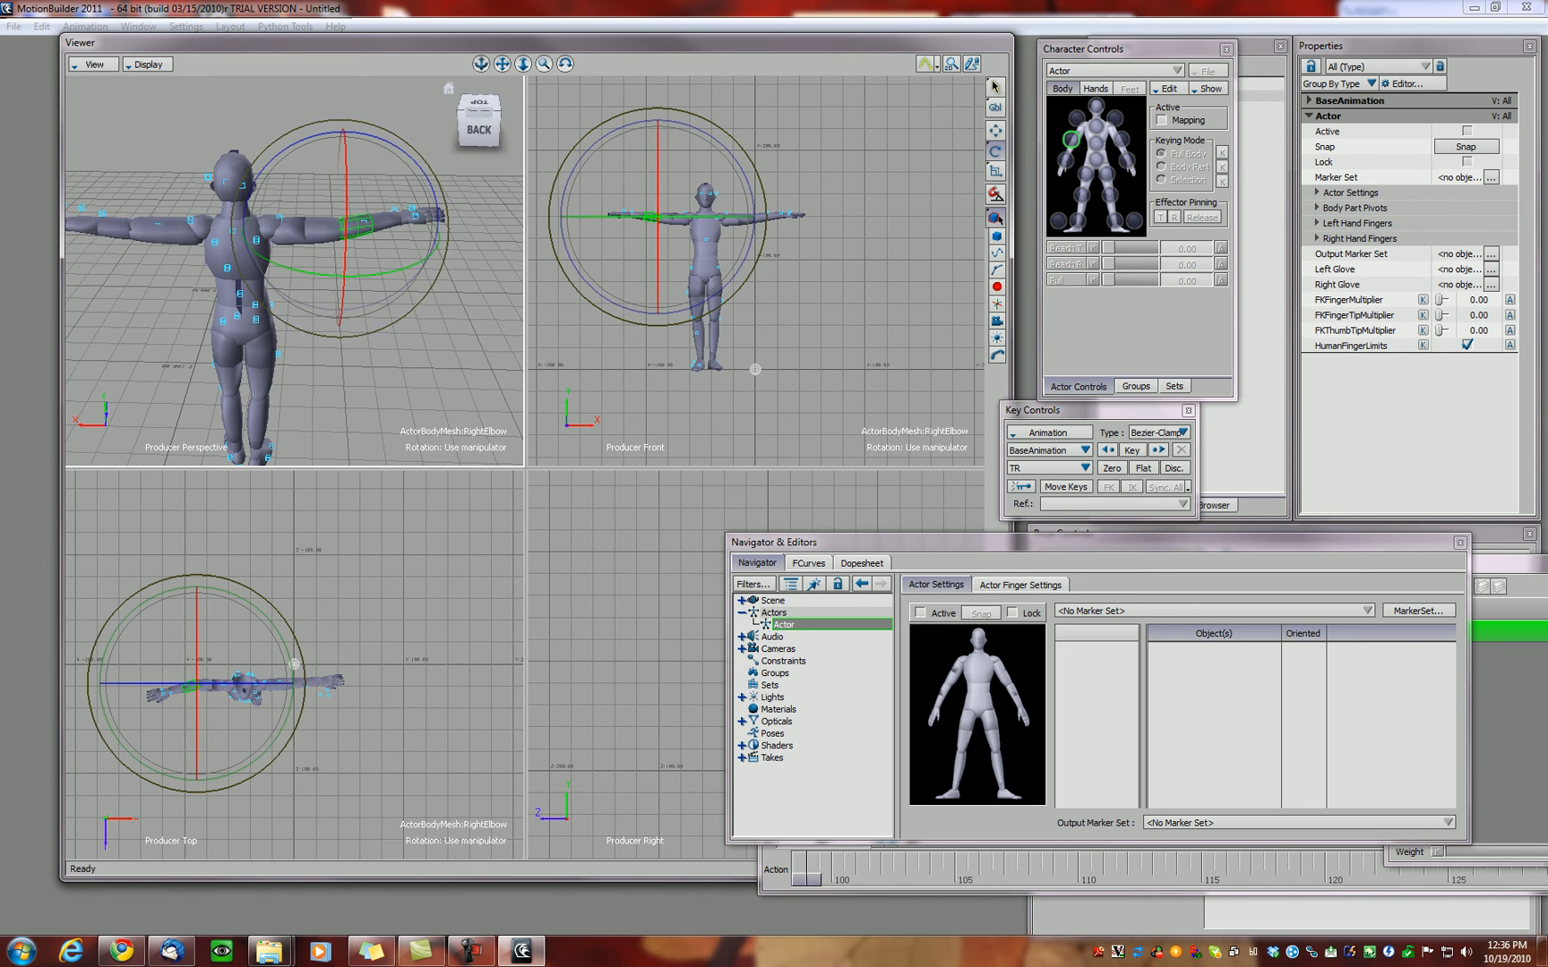
click(324, 231)
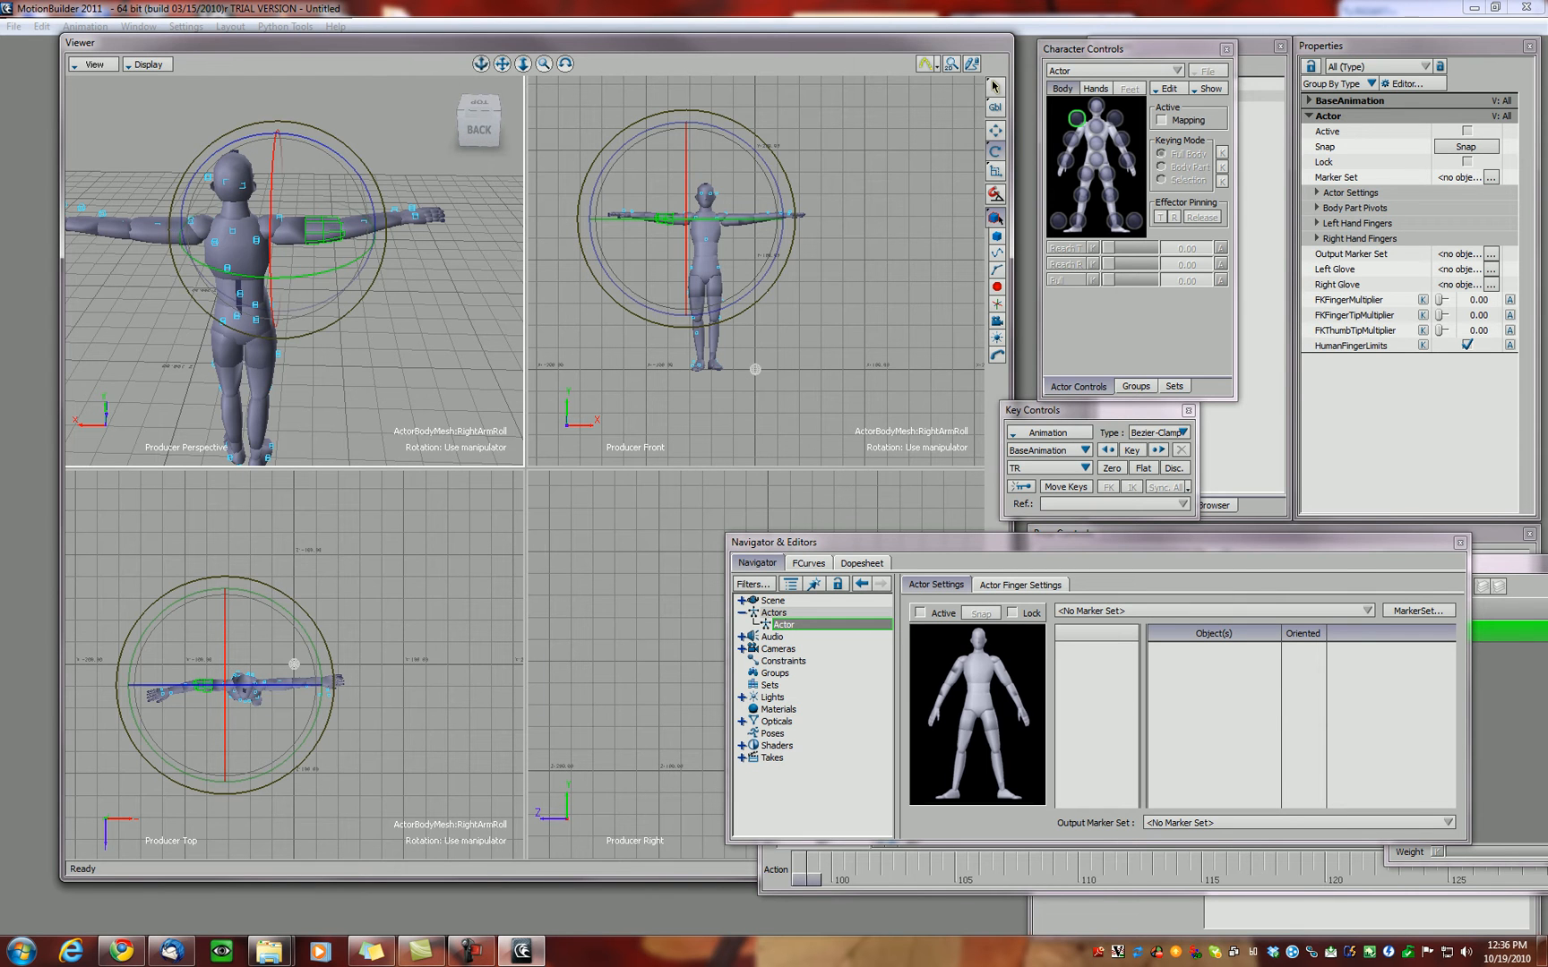
key(Escape)
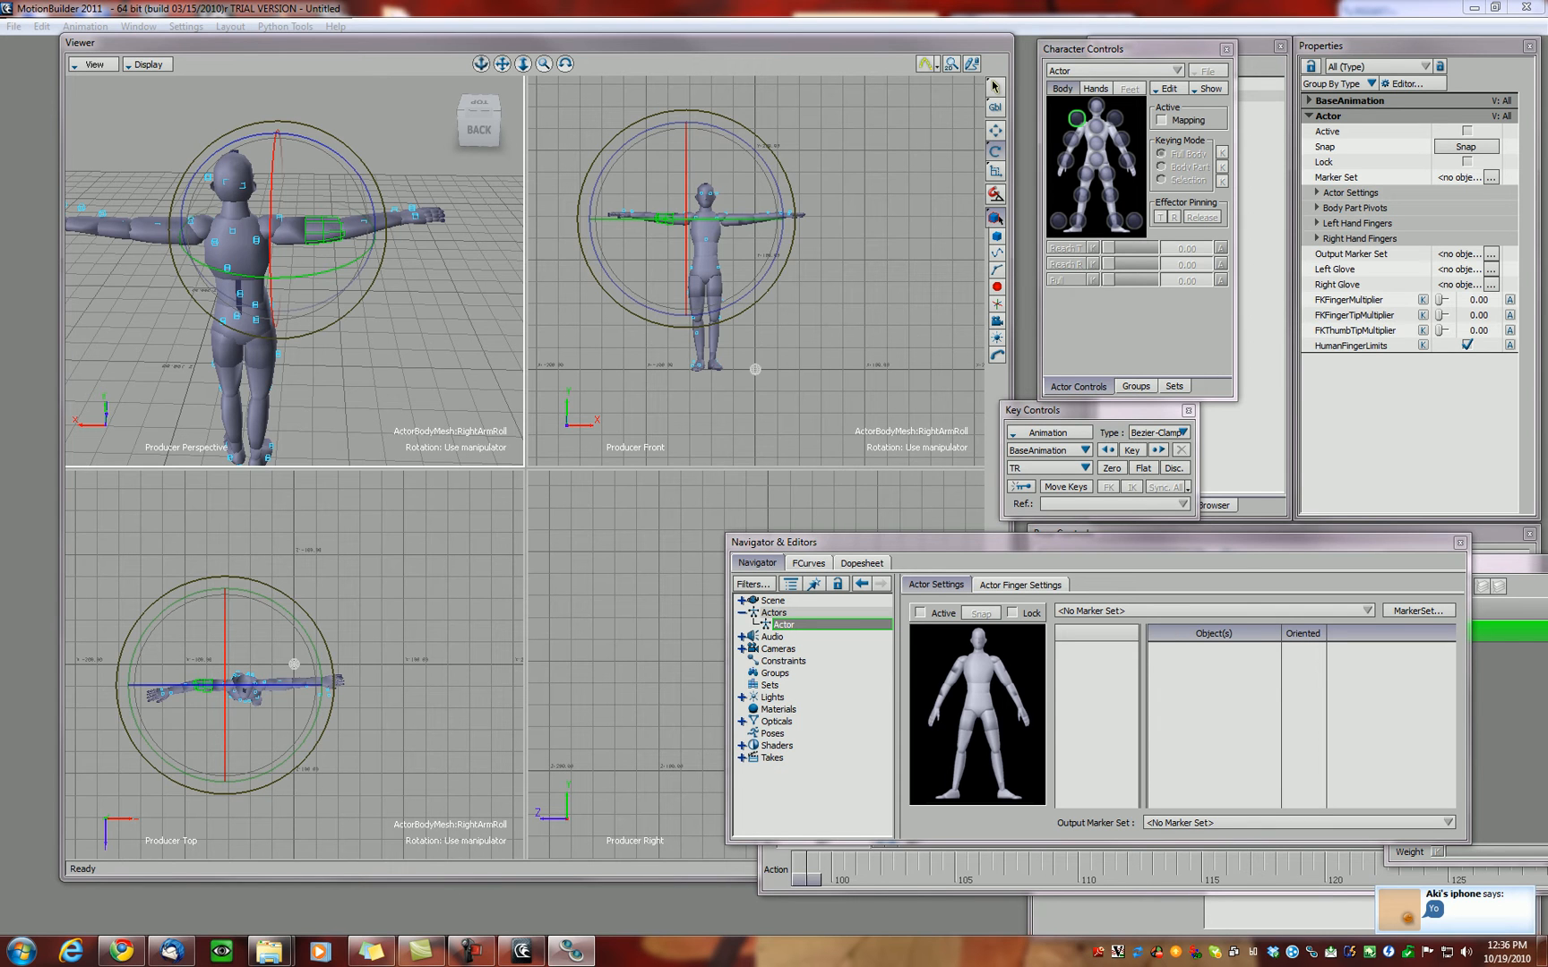
key(s)
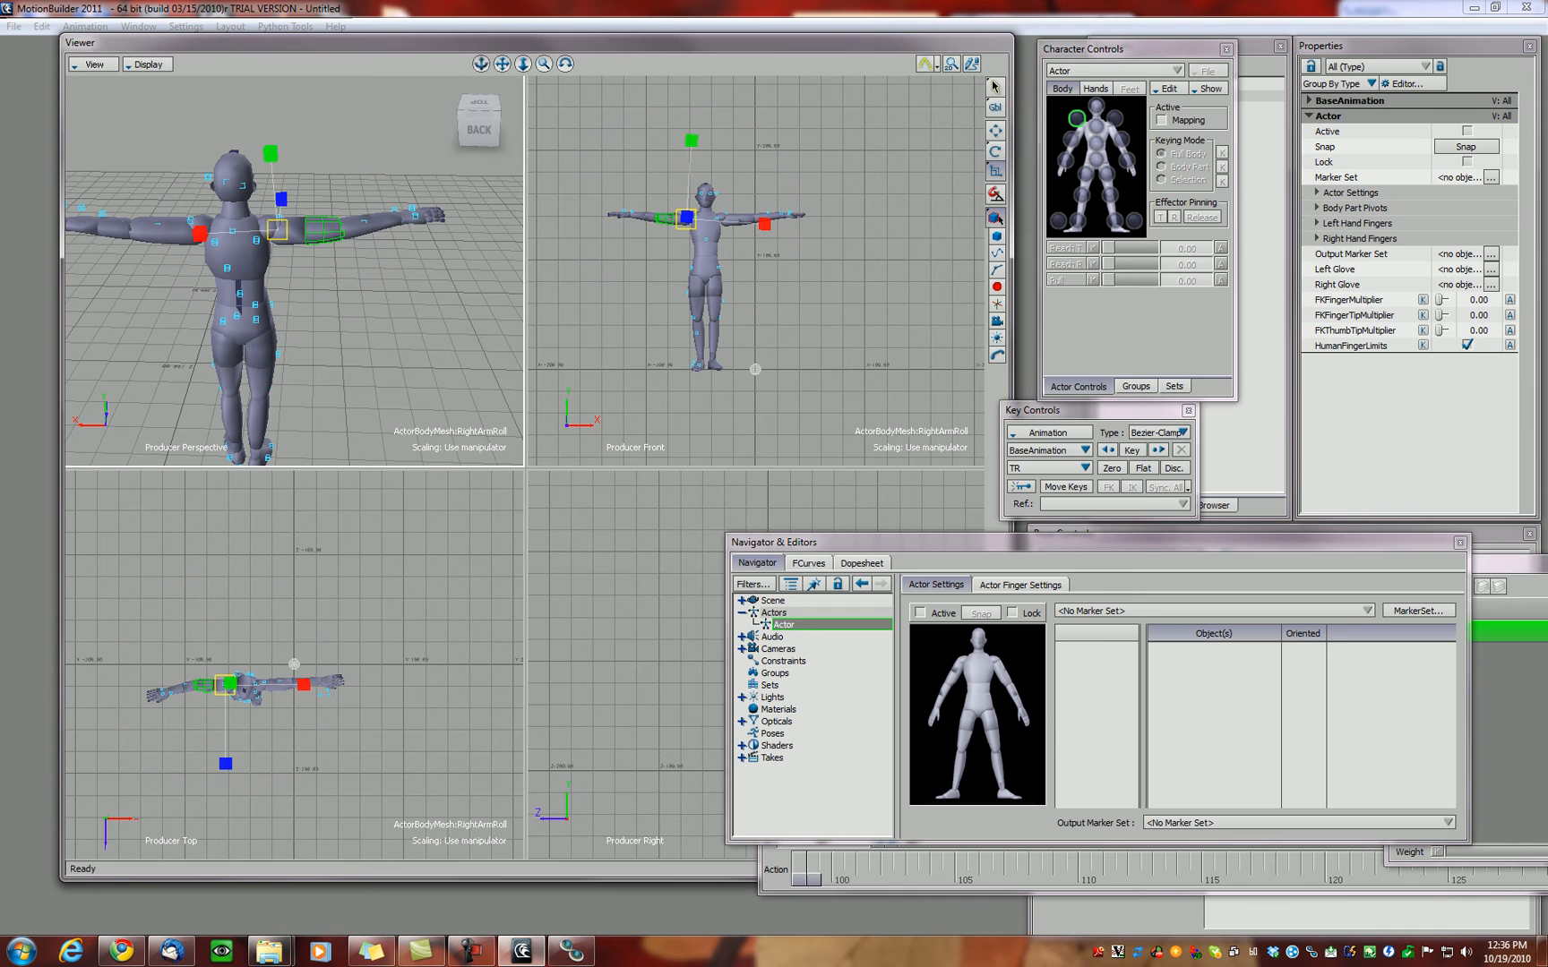
drag(200, 234, 194, 234)
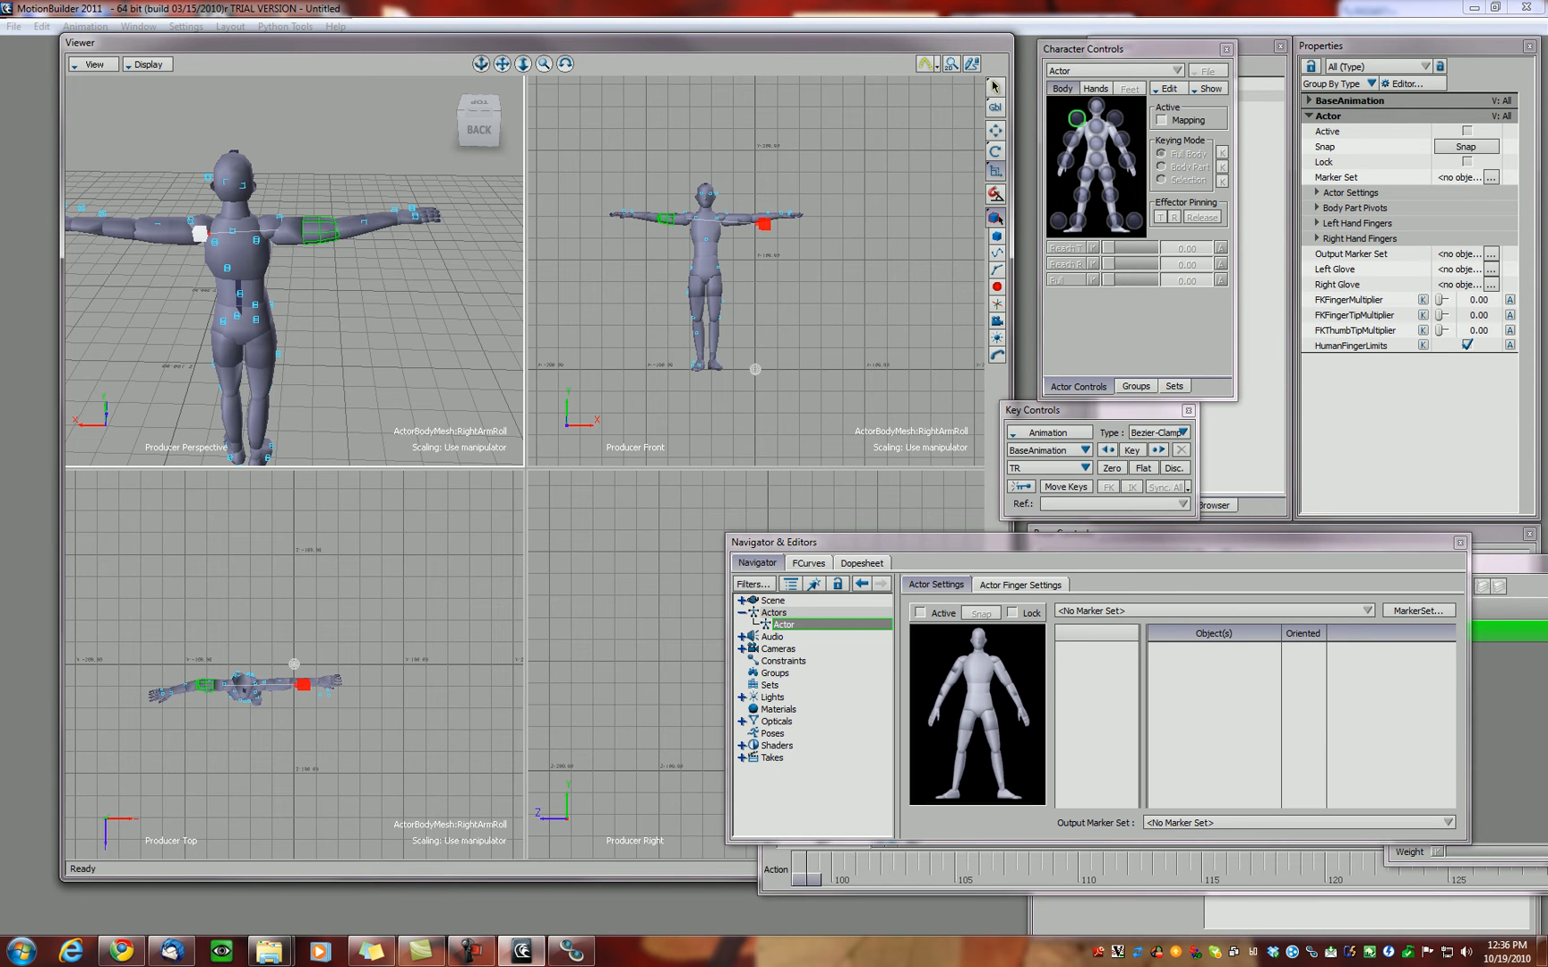
drag(194, 233, 197, 234)
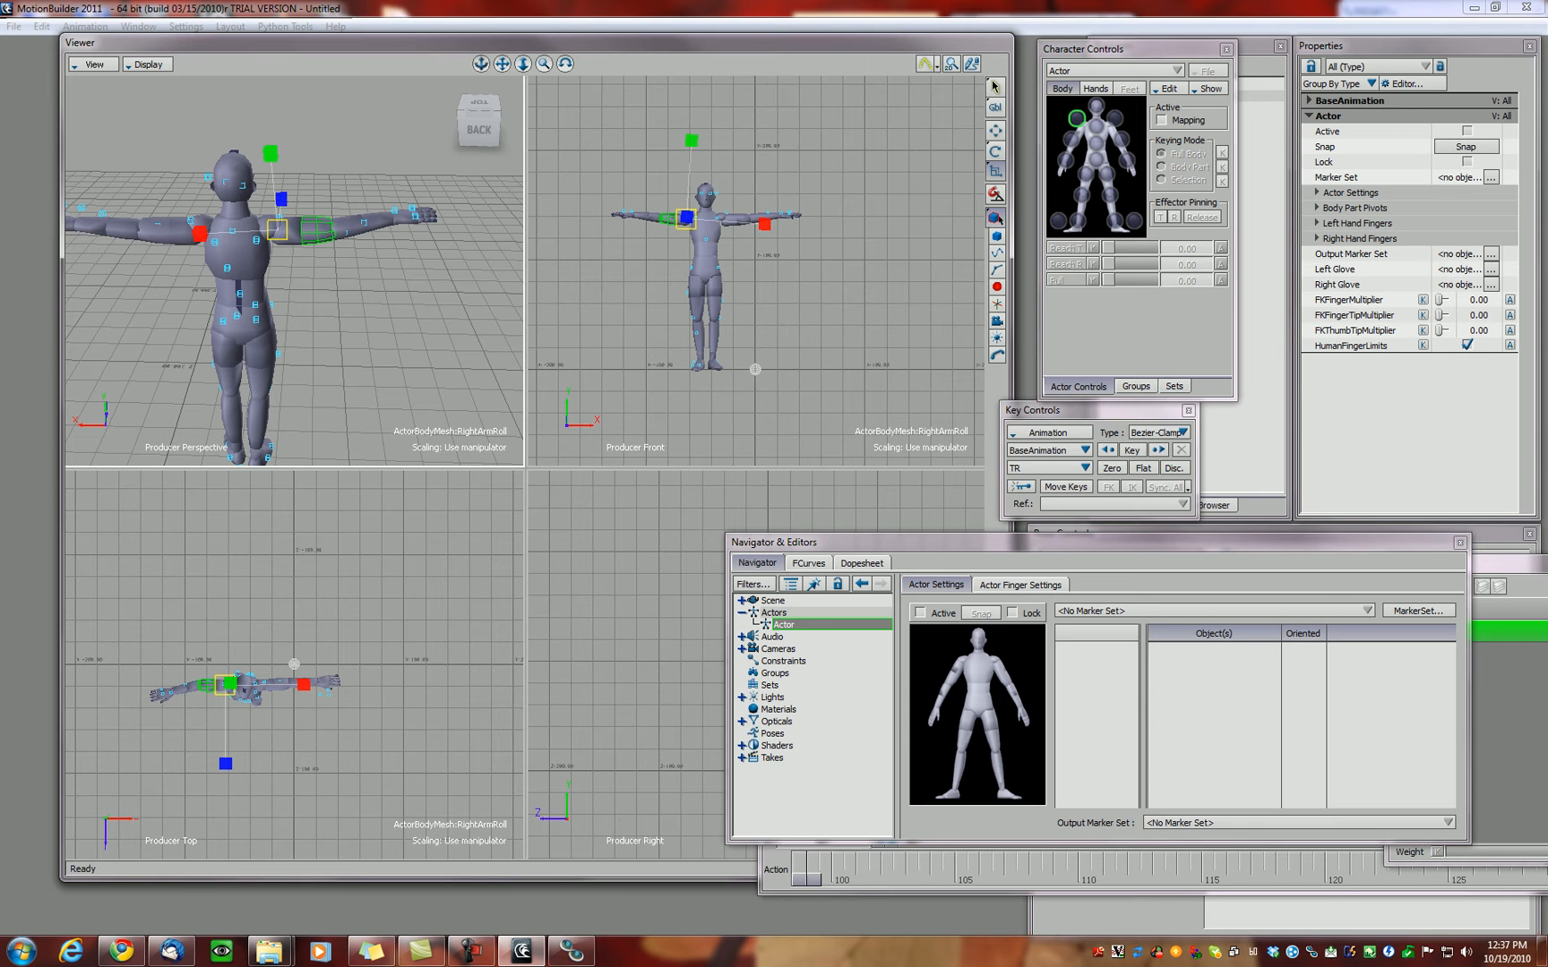
Step: Rotate the right upper arm and the left shoulder slightly about their vertical axes to line both arms up with the markers
key(e)
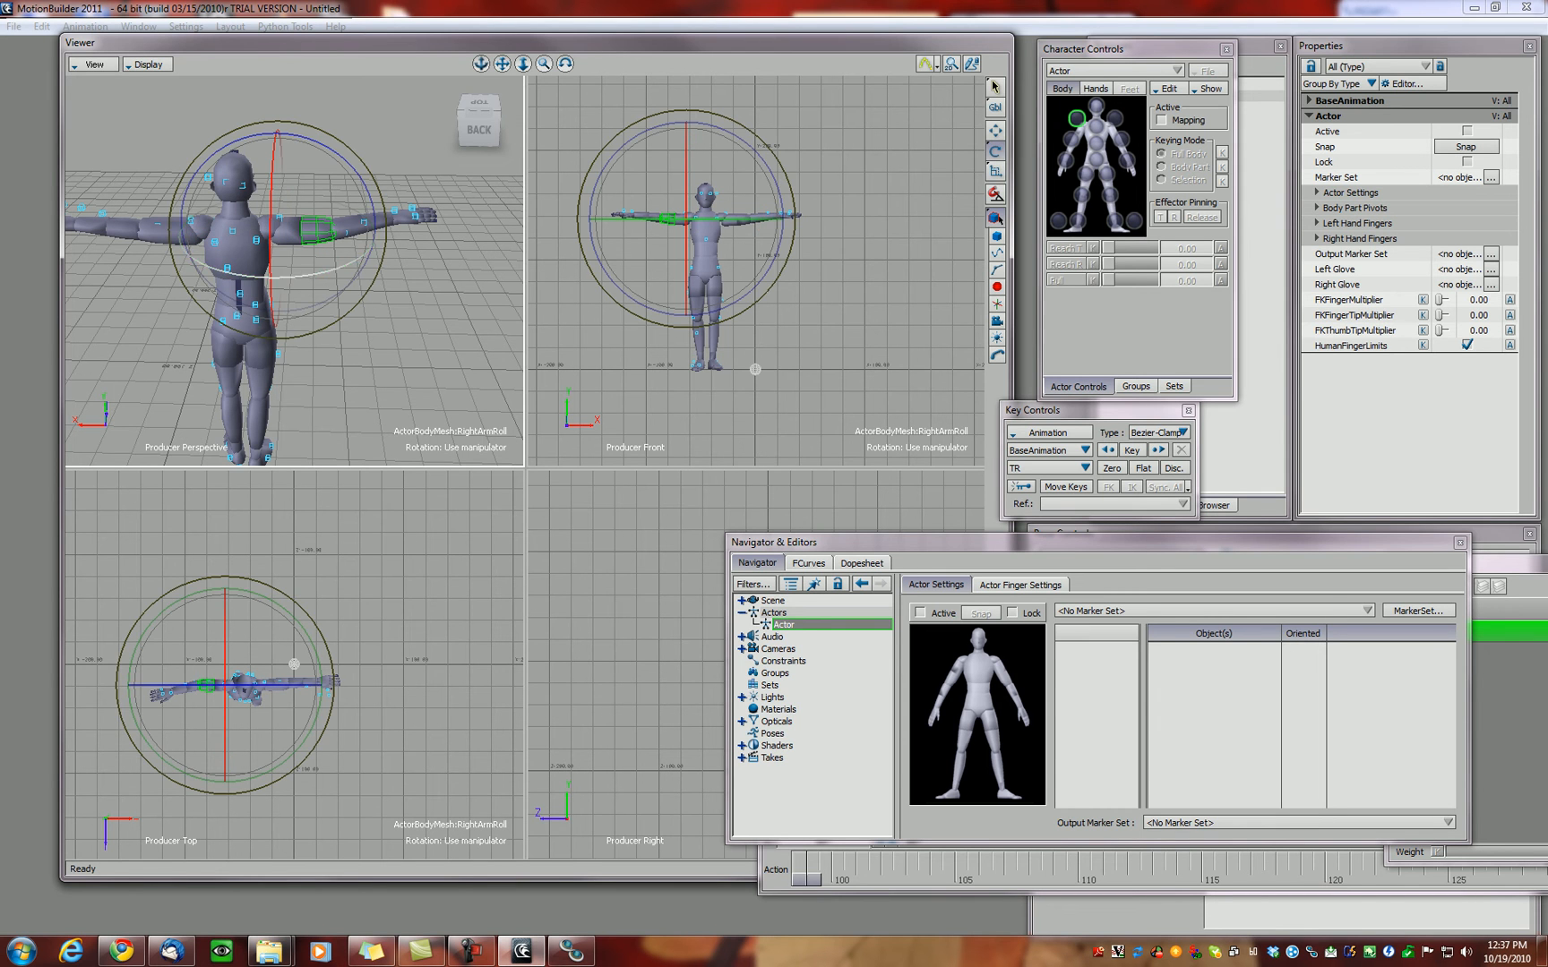
drag(302, 276, 310, 275)
click(1114, 118)
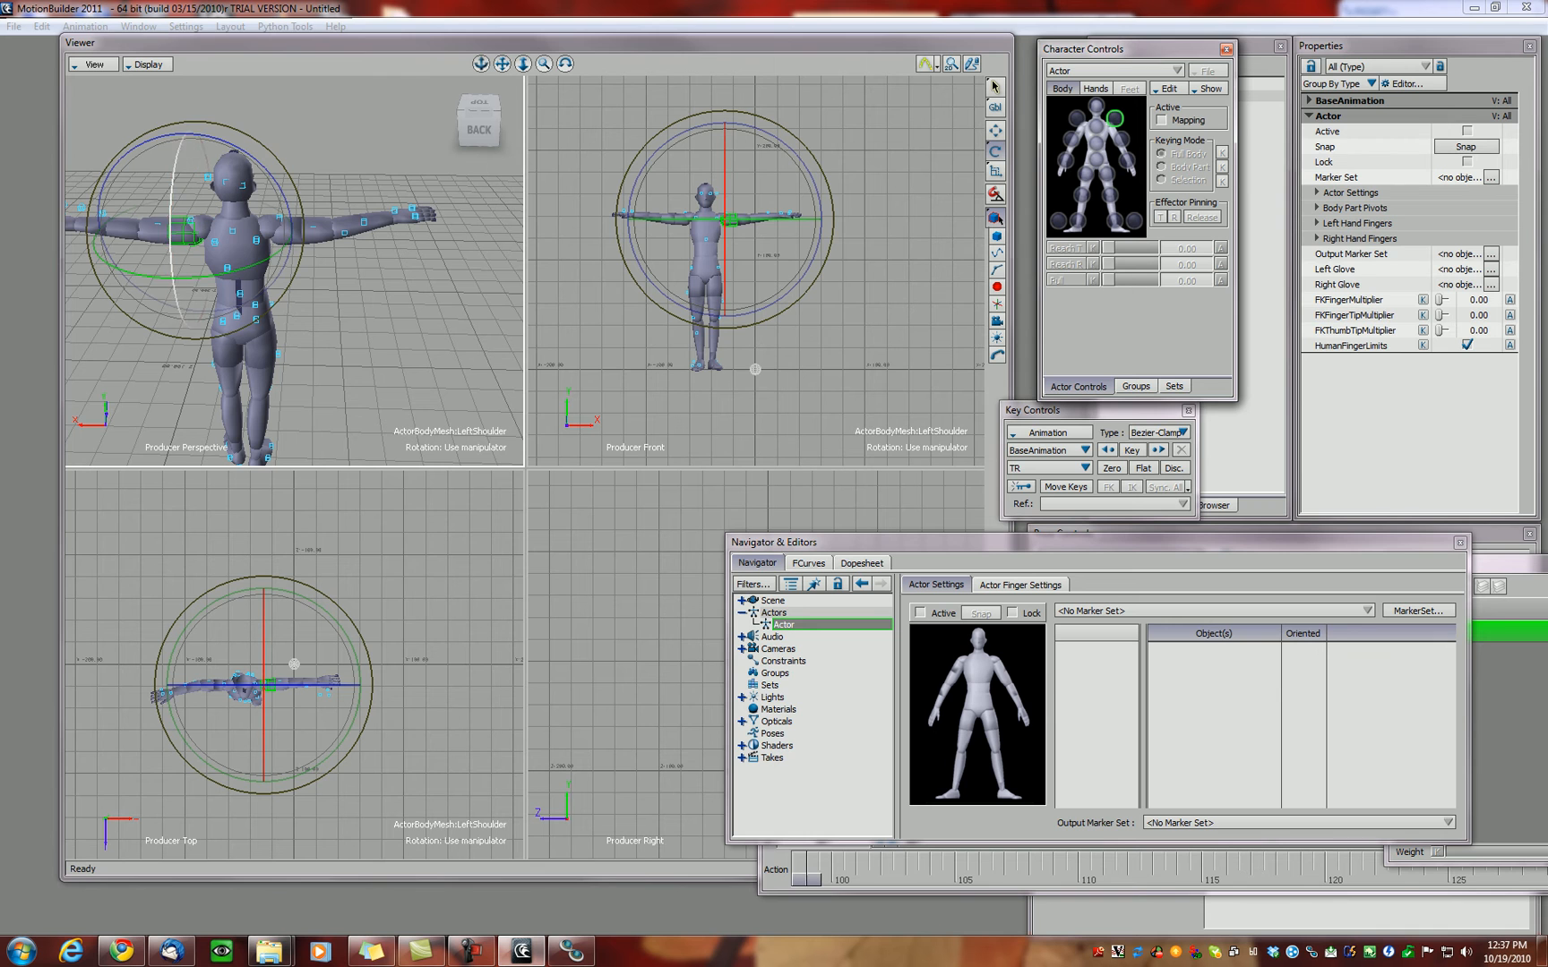
drag(179, 277, 165, 276)
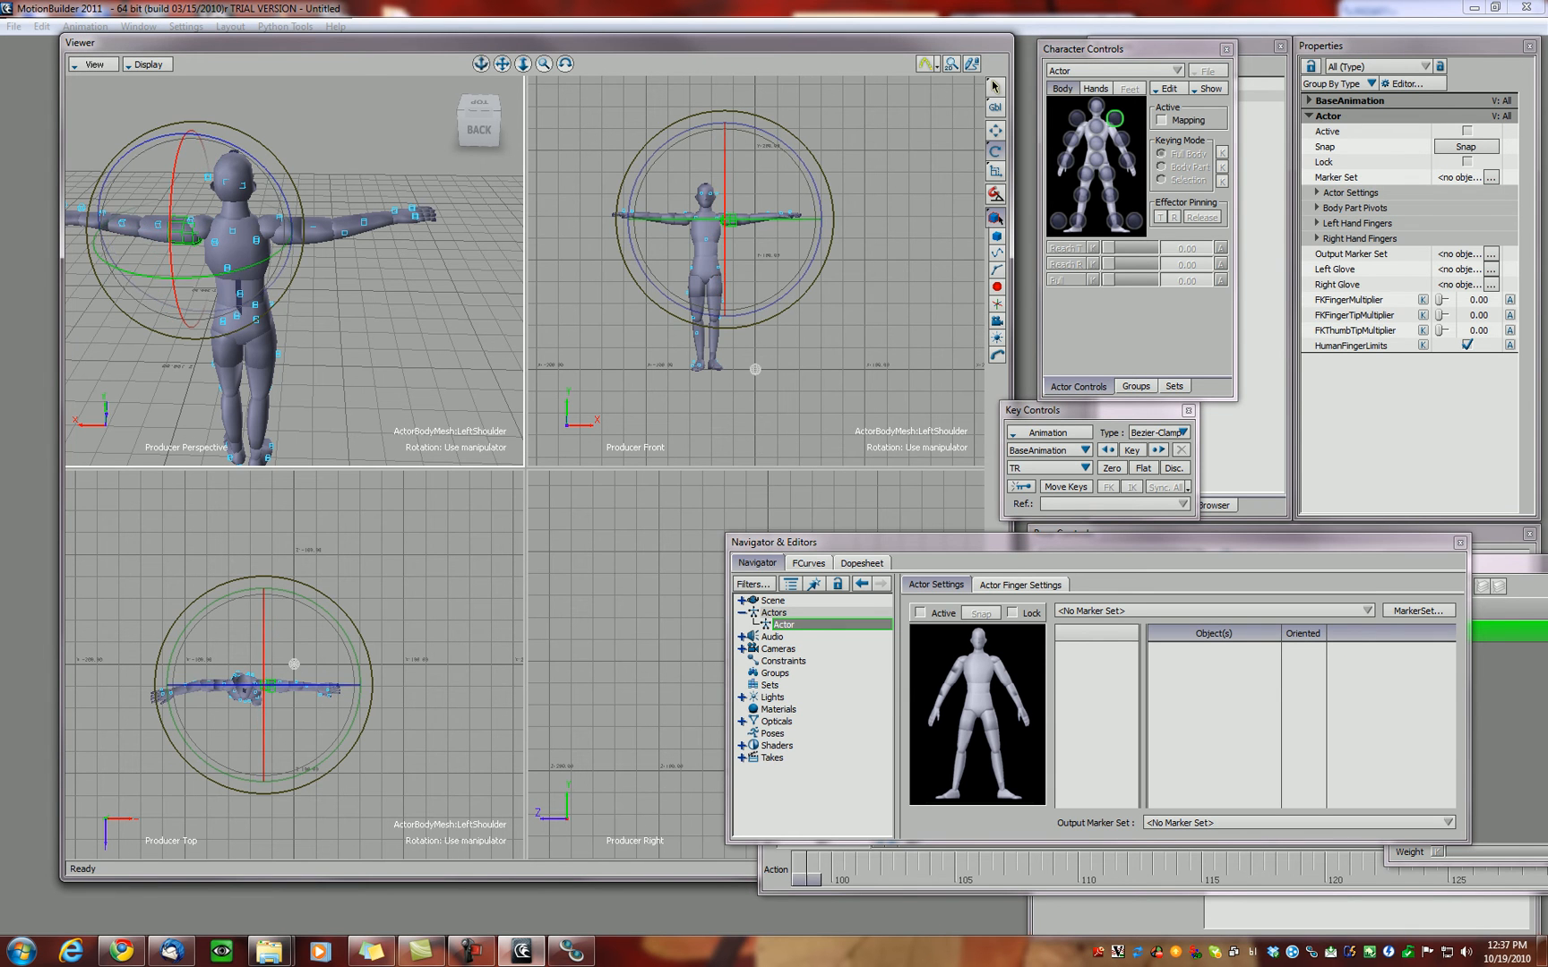
Step: Rotate the left elbow about its vertical axis to bend the left forearm forward toward its markers
drag(502, 64, 625, 64)
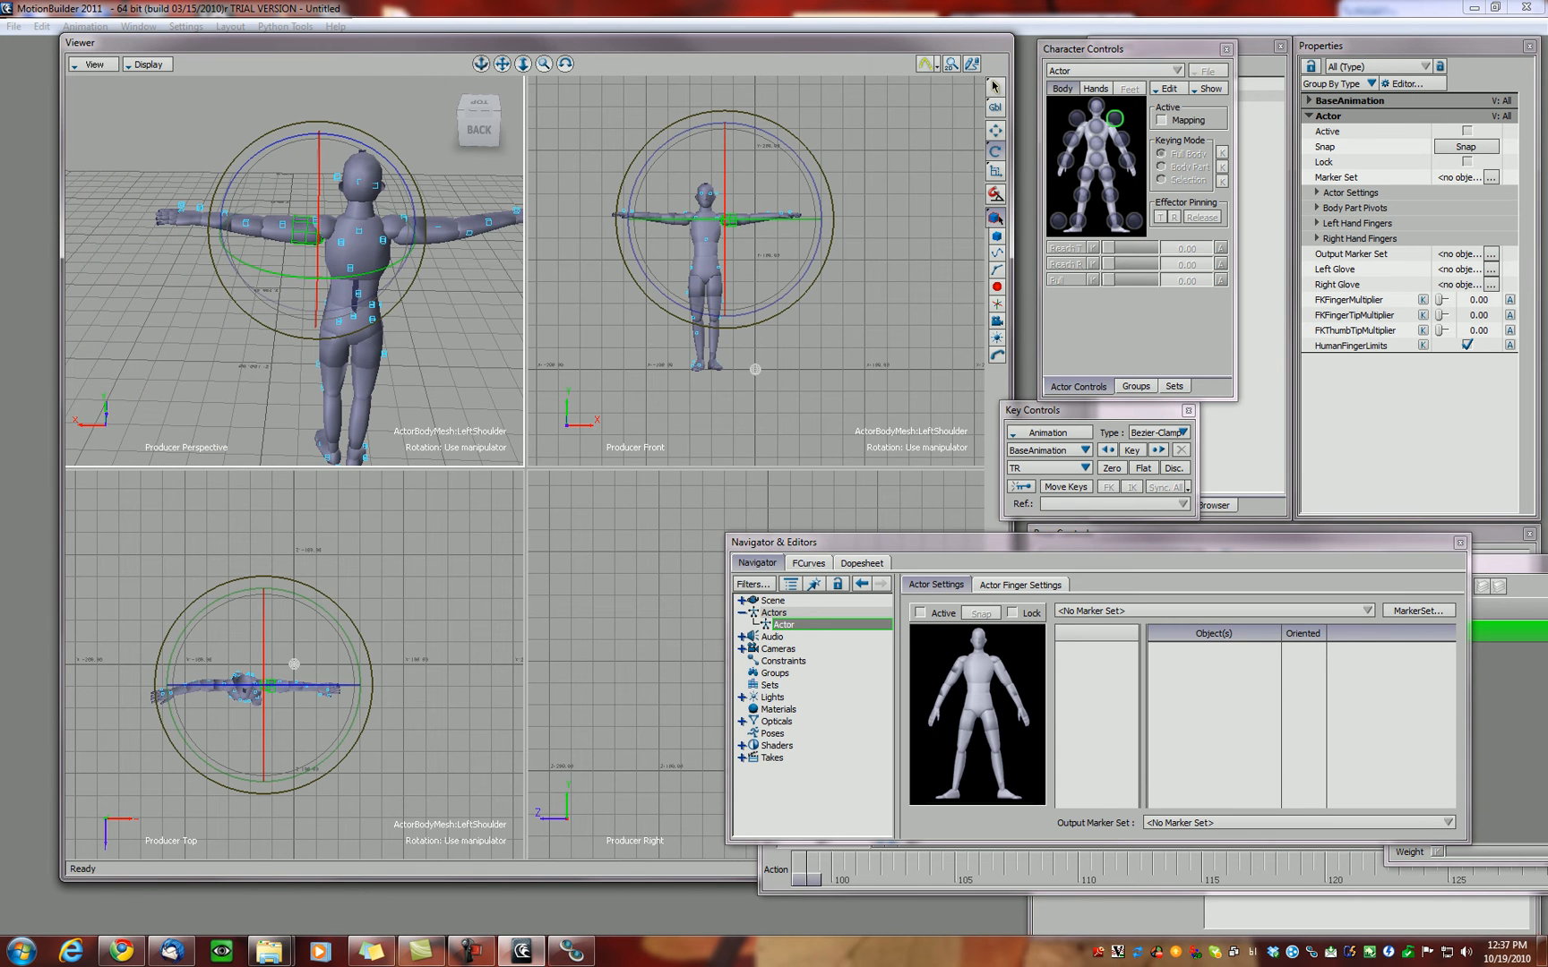
click(1072, 140)
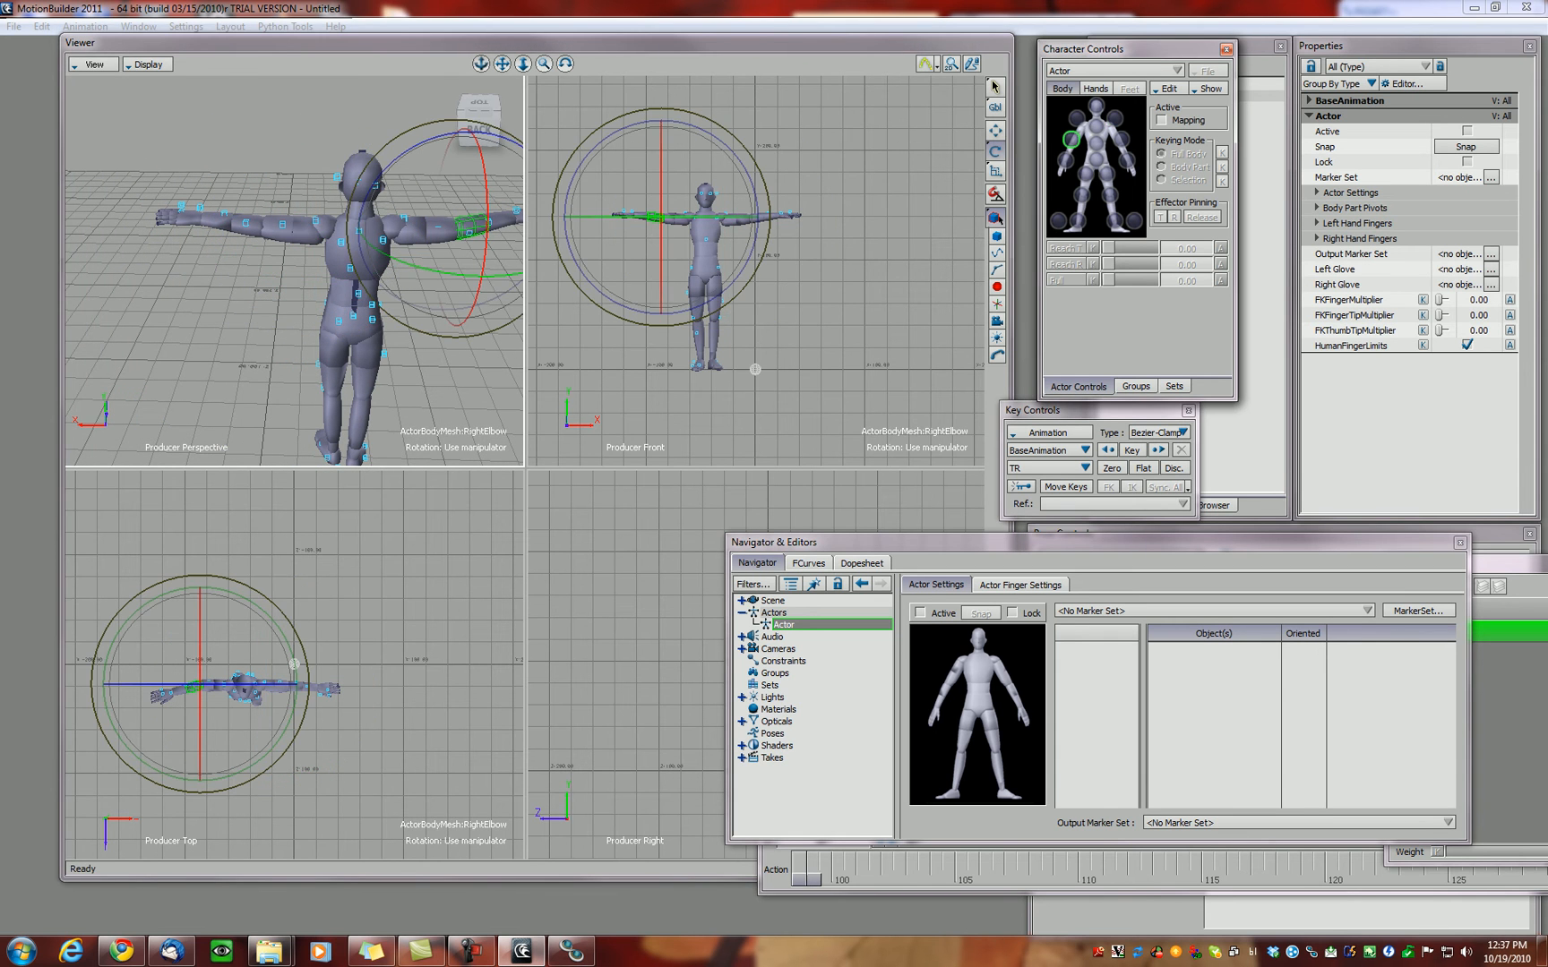
click(1122, 140)
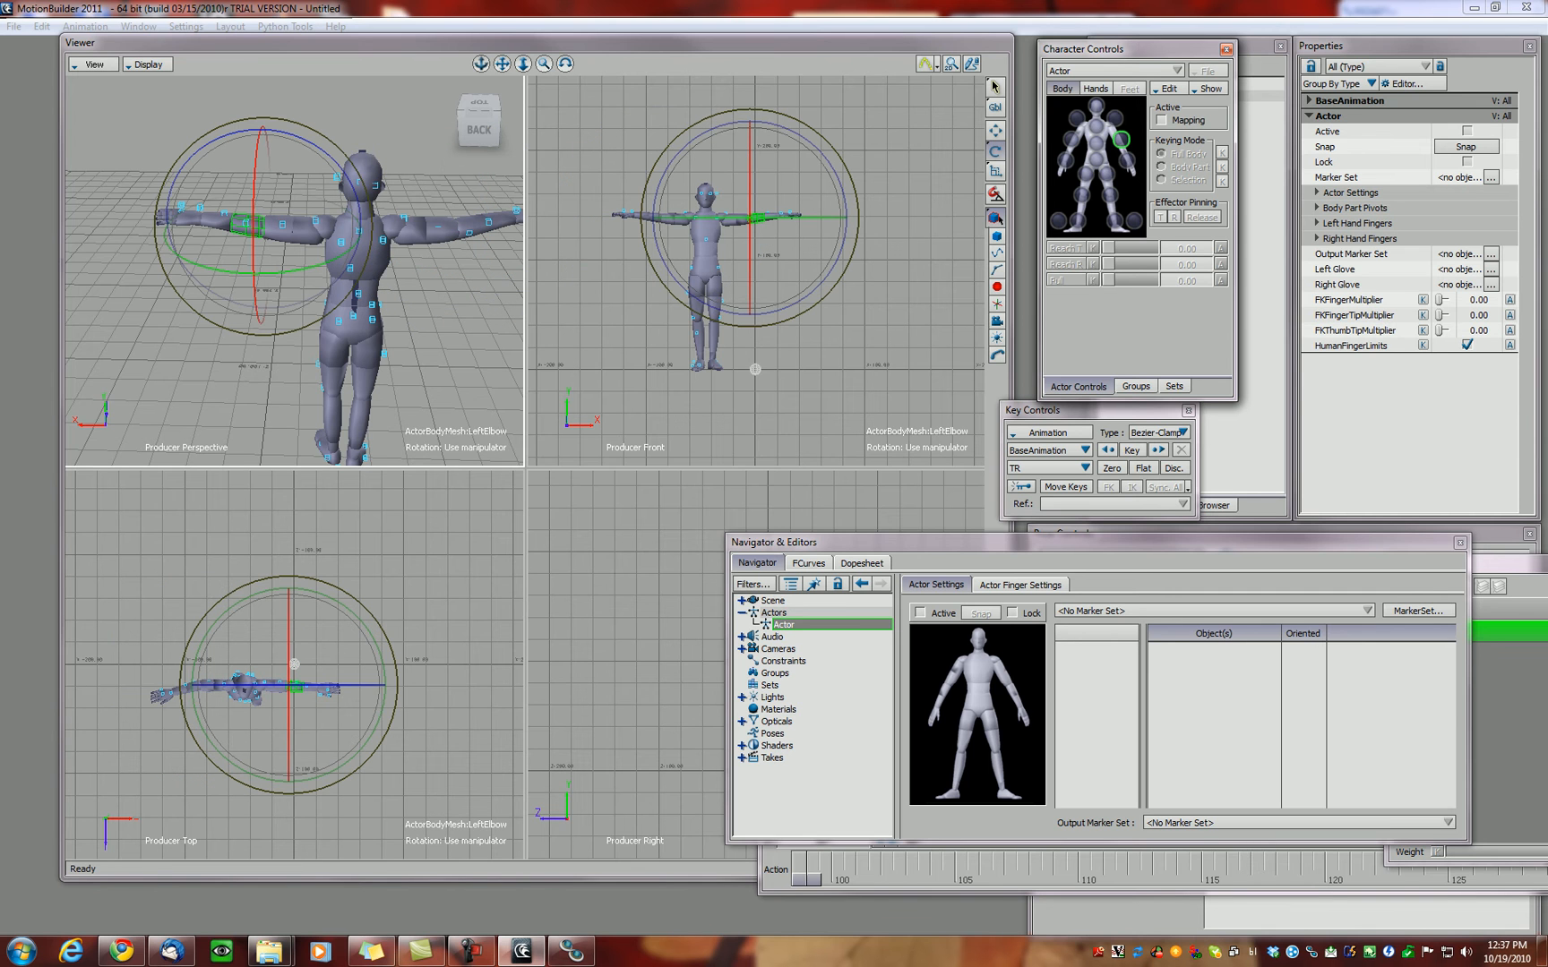
drag(267, 273, 246, 272)
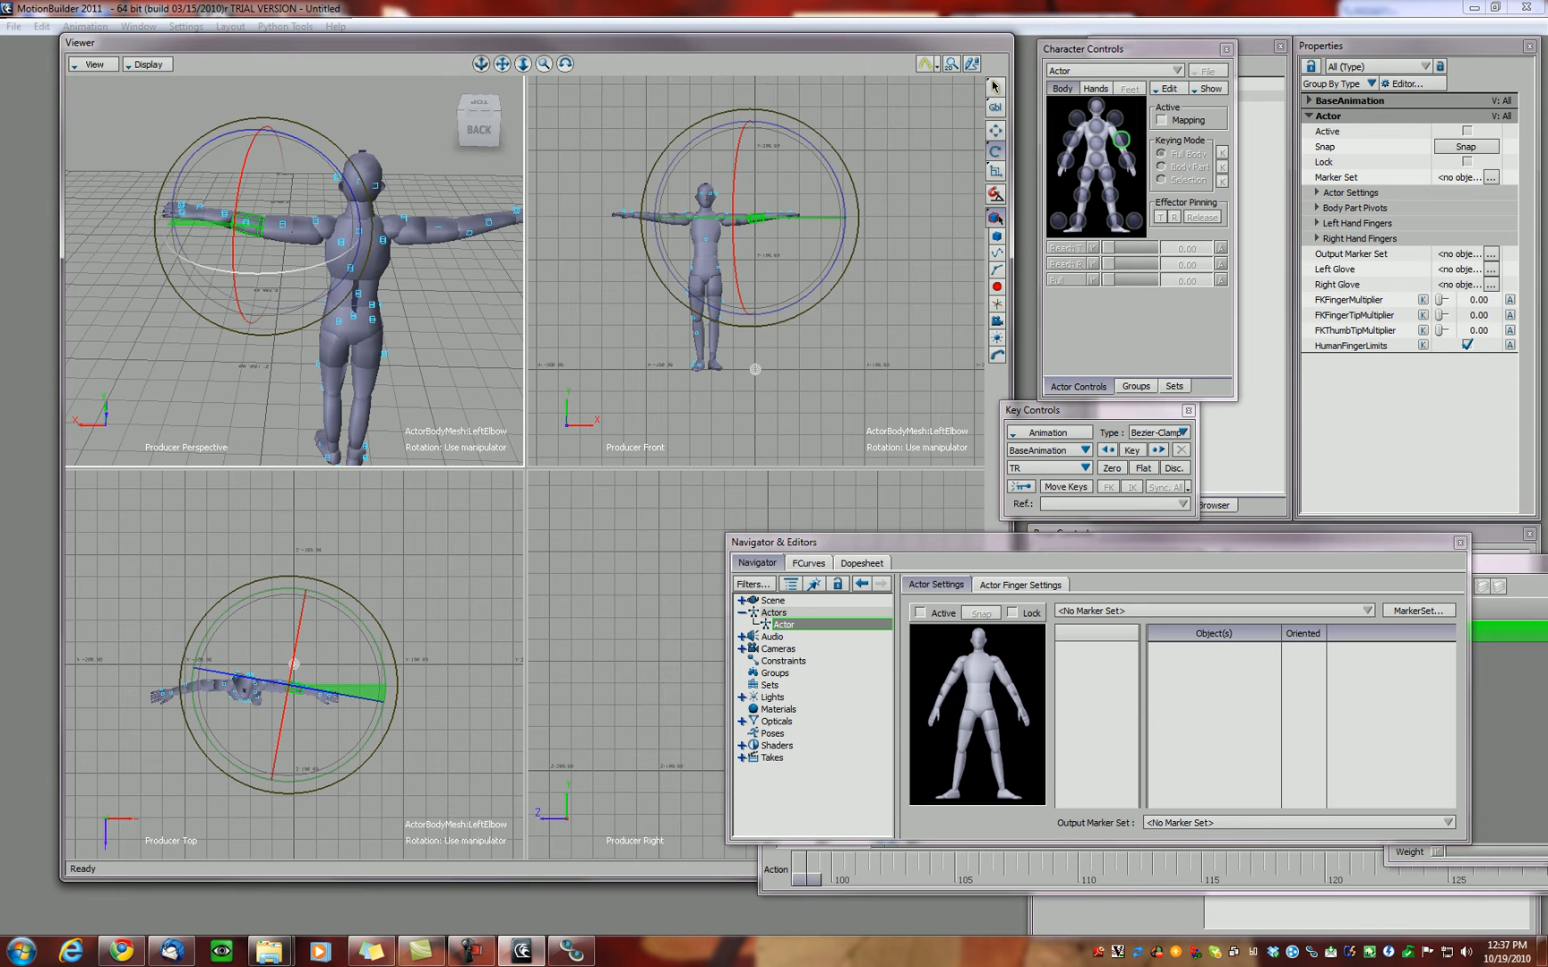
drag(246, 273, 247, 272)
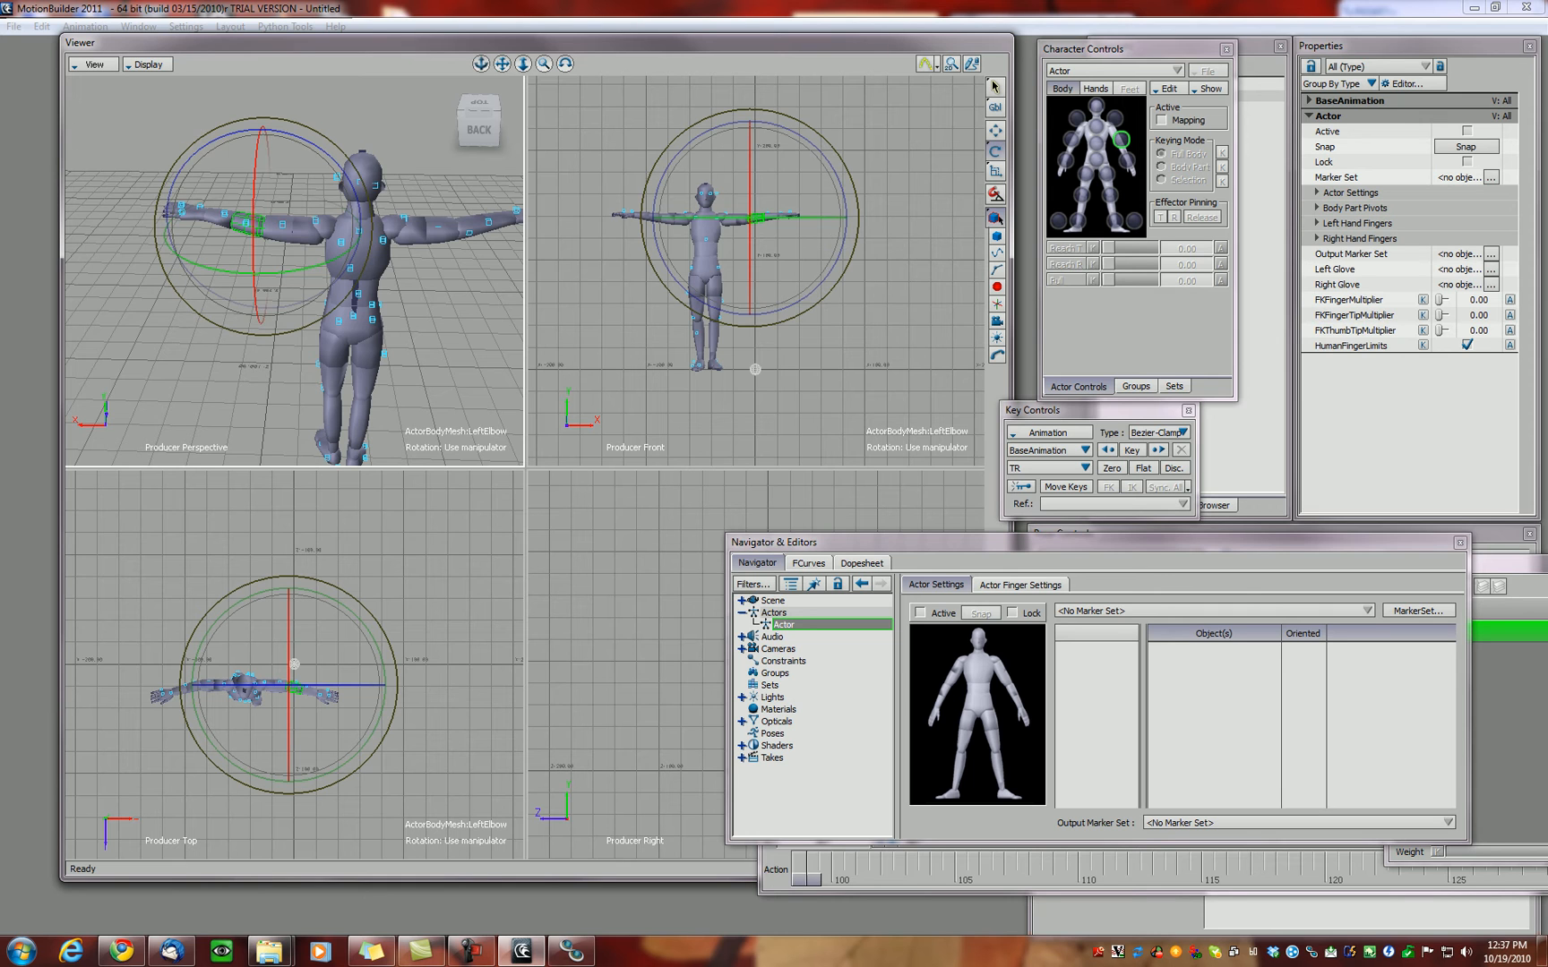
Step: Scale the left forearm slightly along its X axis to fit the wrist markers, and check the actor from the front
key(s)
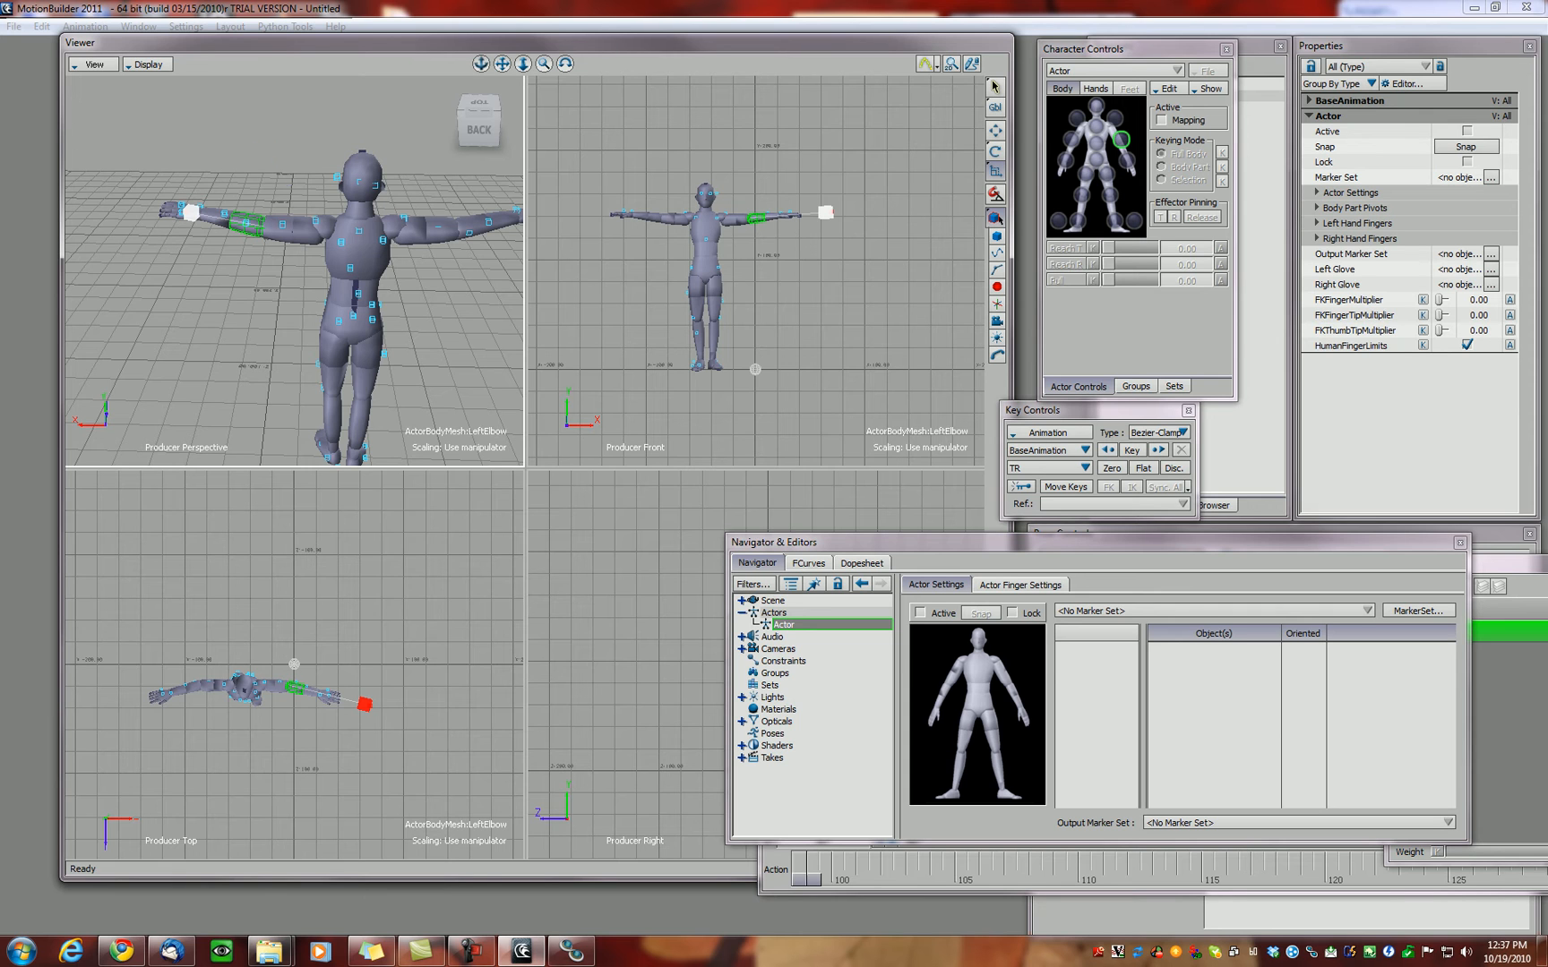
drag(190, 212, 191, 212)
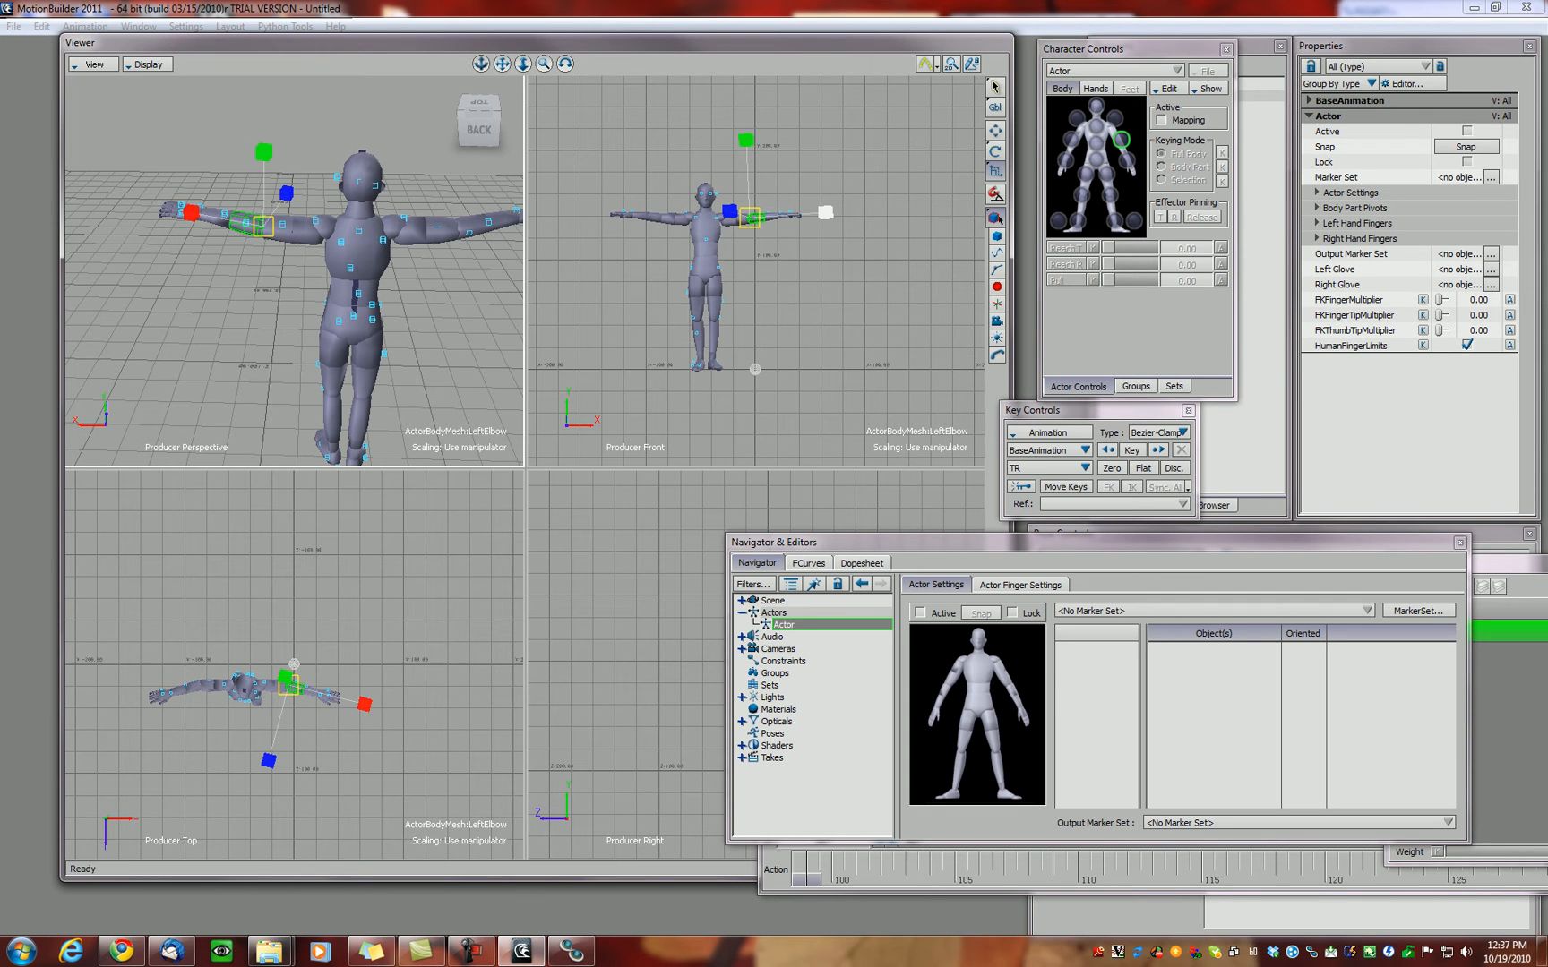
drag(481, 64, 786, 40)
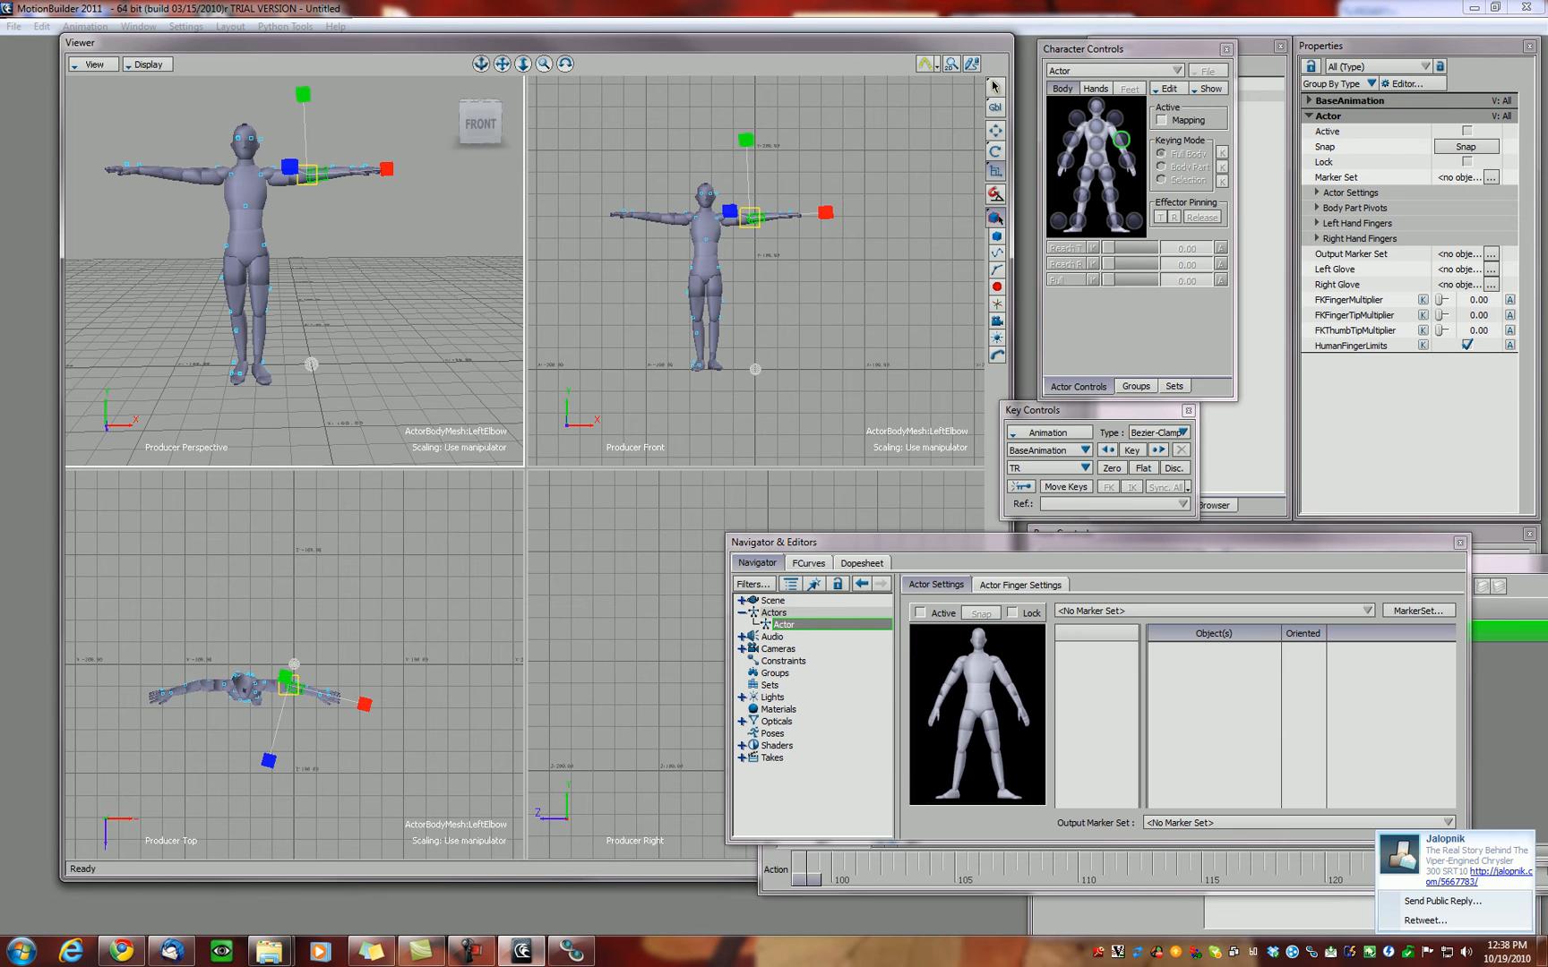
Step: Create a new marker set for the actor and expand C3D:optical to list its individual optical markers
click(1418, 611)
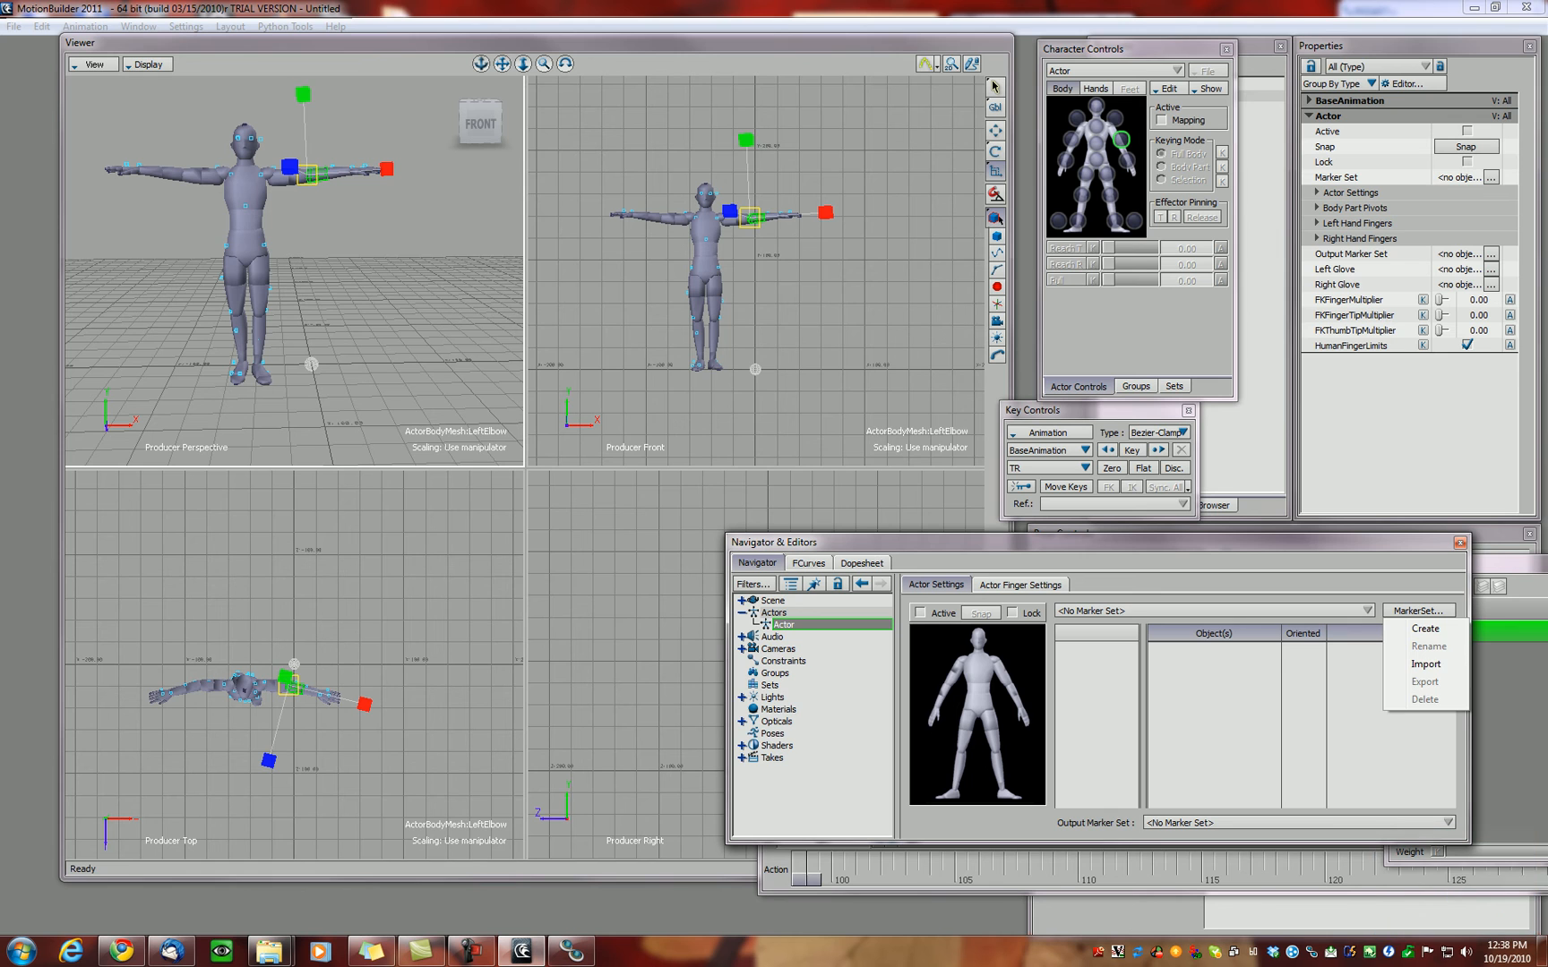
click(1417, 625)
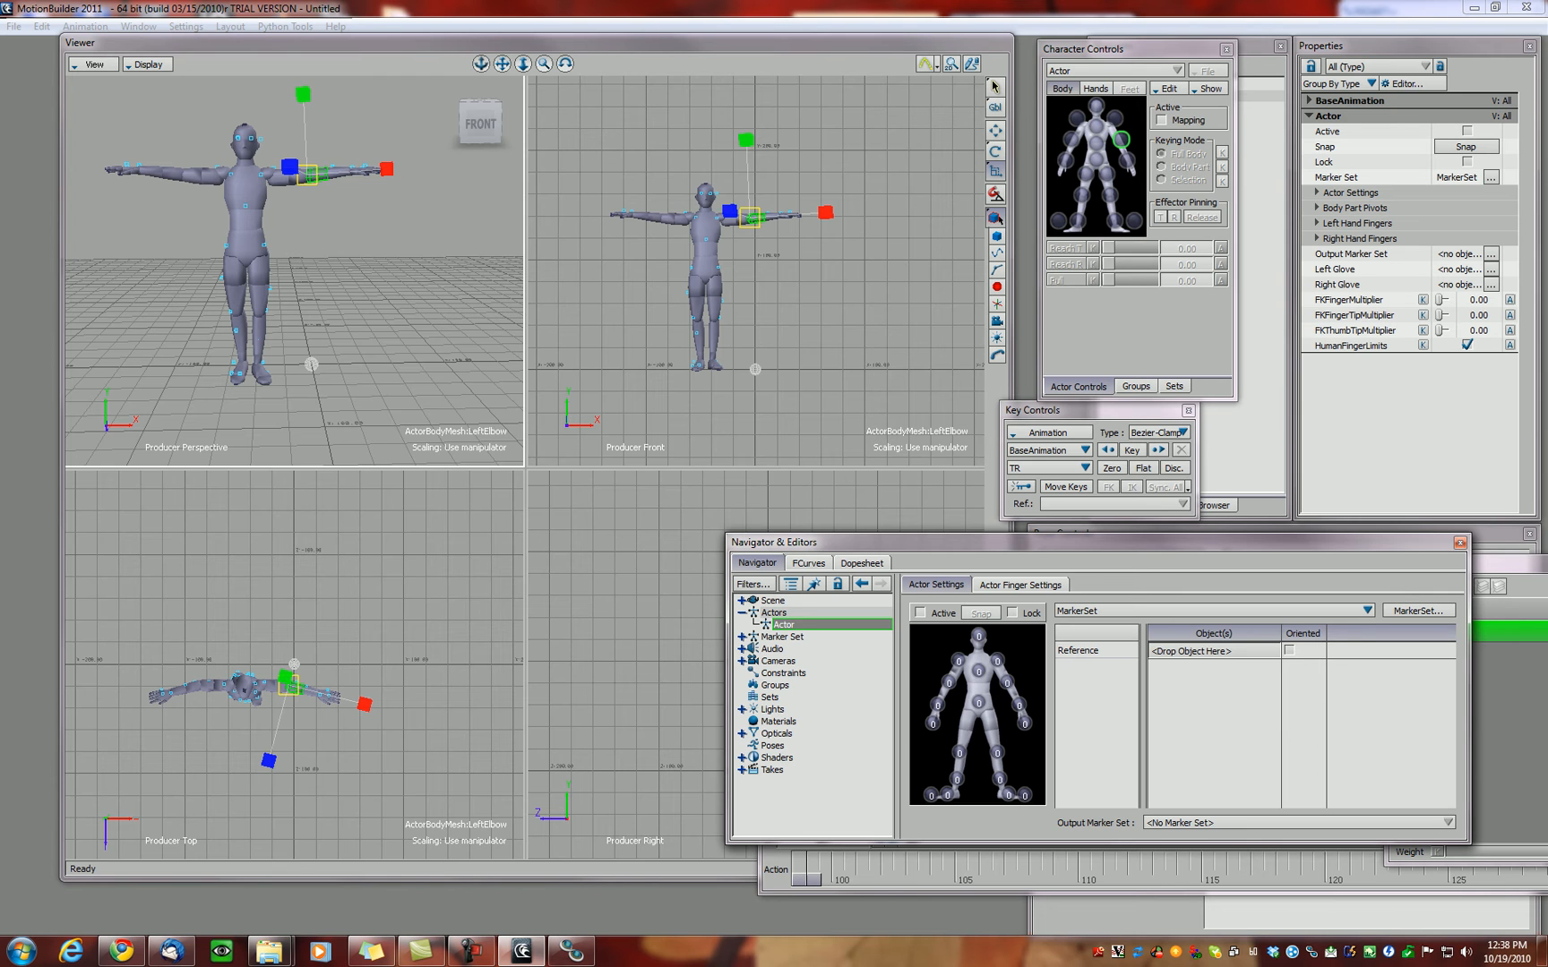
click(741, 734)
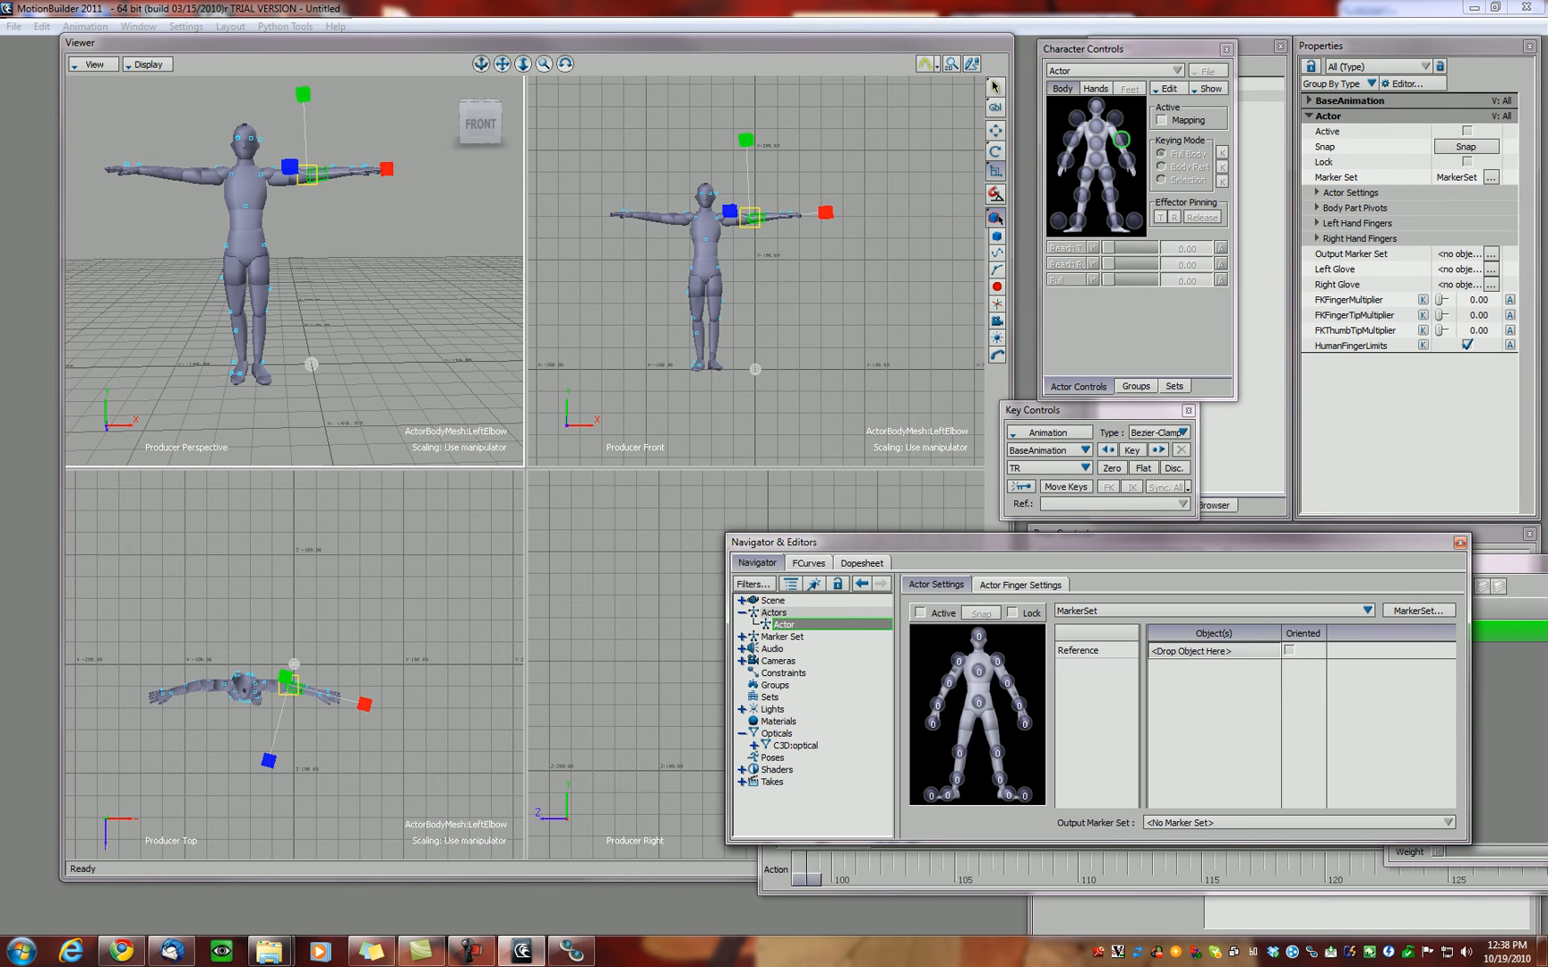
click(754, 746)
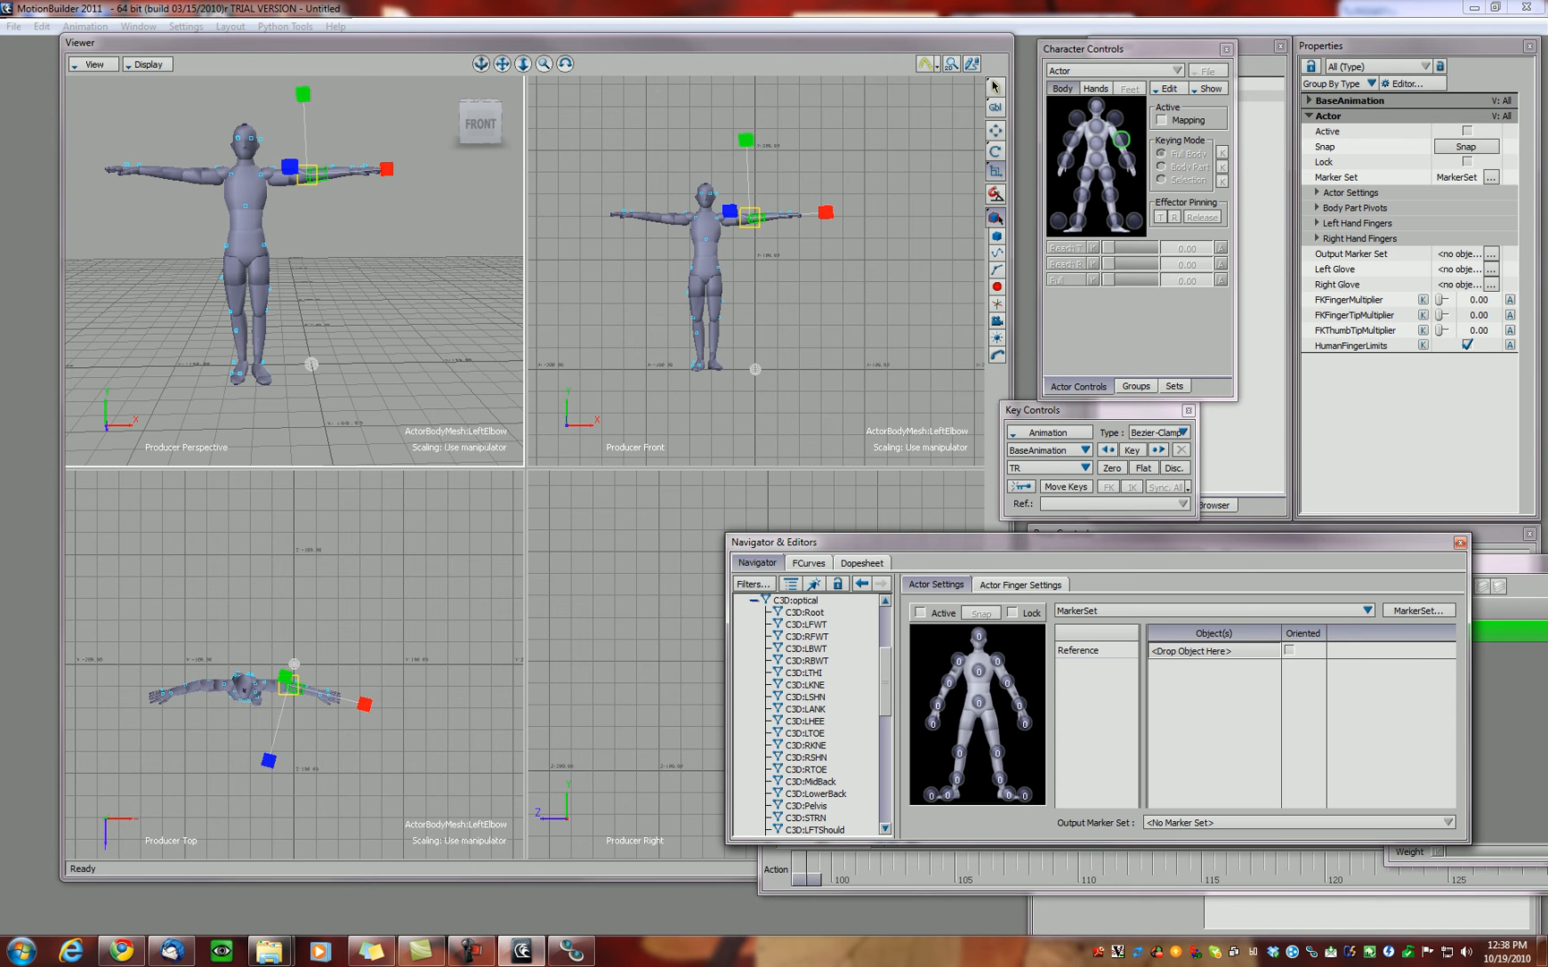
Step: Assign the markers C3D:Root, LFWT, RFWT, LBWT and RBWT to the actor's hips in the marker set
click(805, 612)
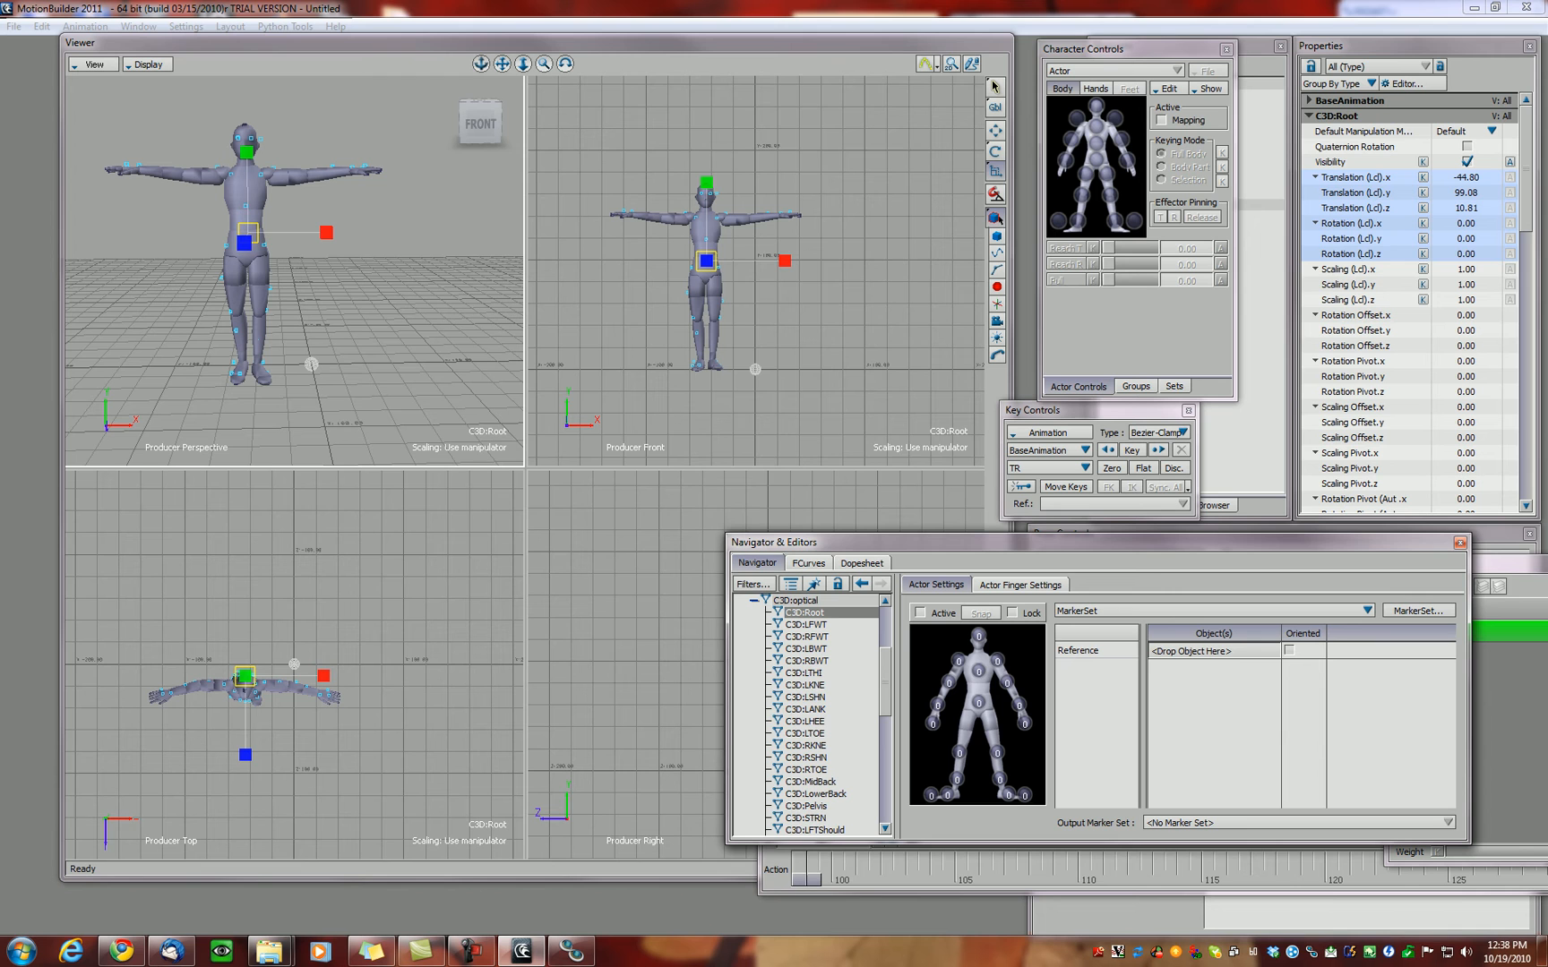
ctrl+click(805, 625)
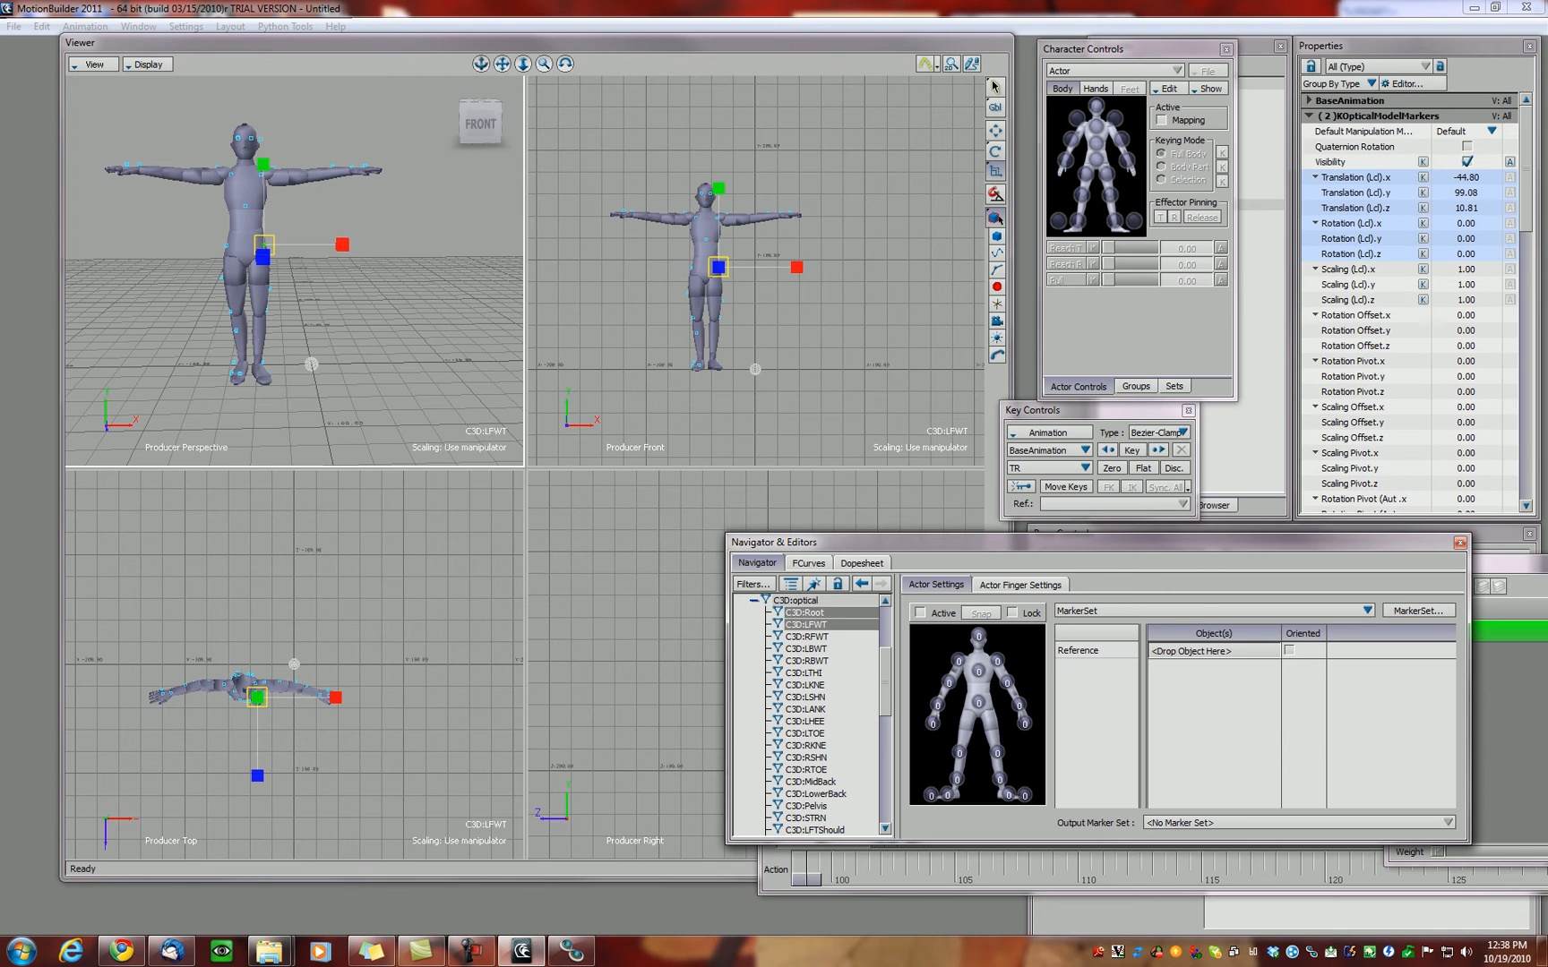
ctrl+click(806, 636)
ctrl+click(805, 649)
ctrl+click(806, 661)
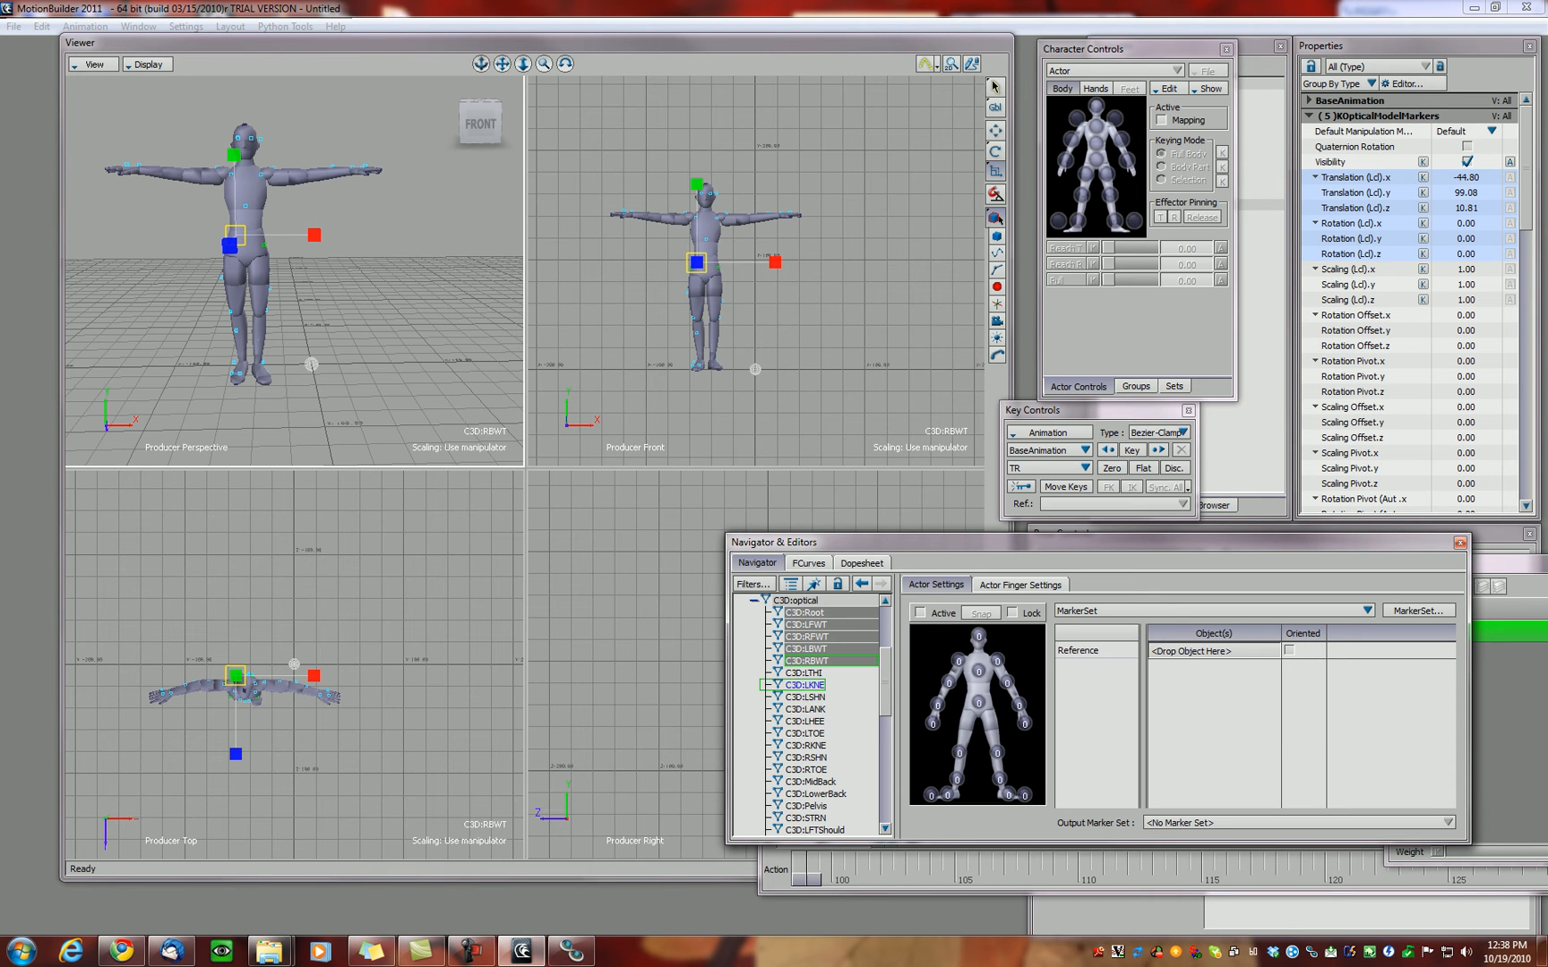
drag(806, 661, 978, 703)
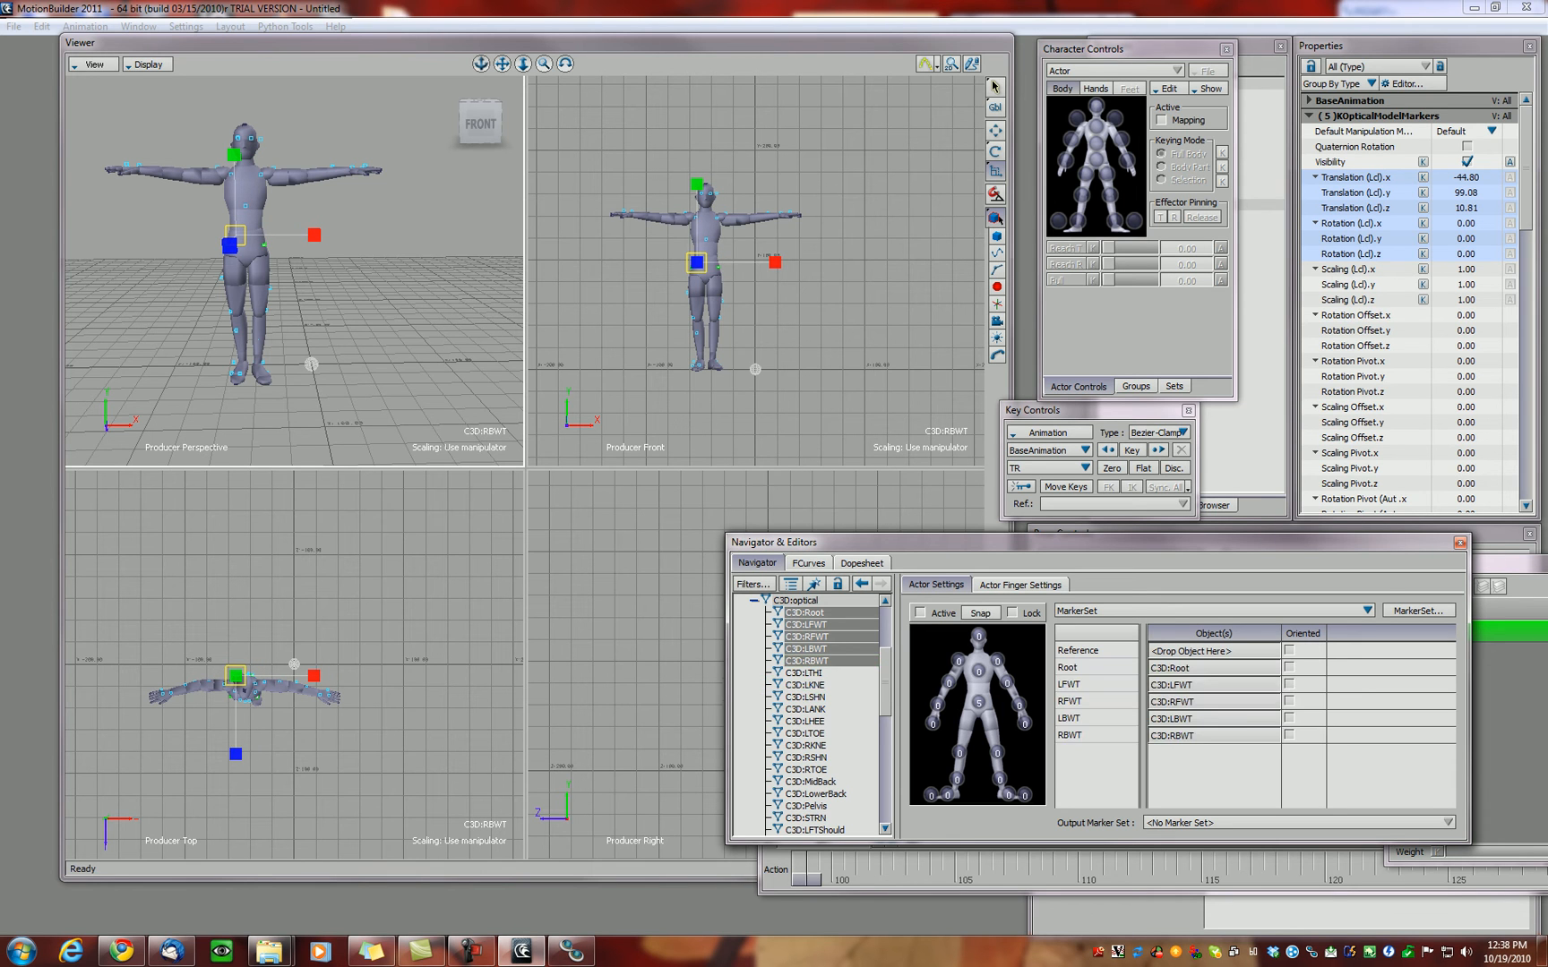
Step: Assign markers LTHI and LKNE to the actor's left knee, and LSHN and LANK to the left lower leg
click(804, 673)
ctrl+click(804, 685)
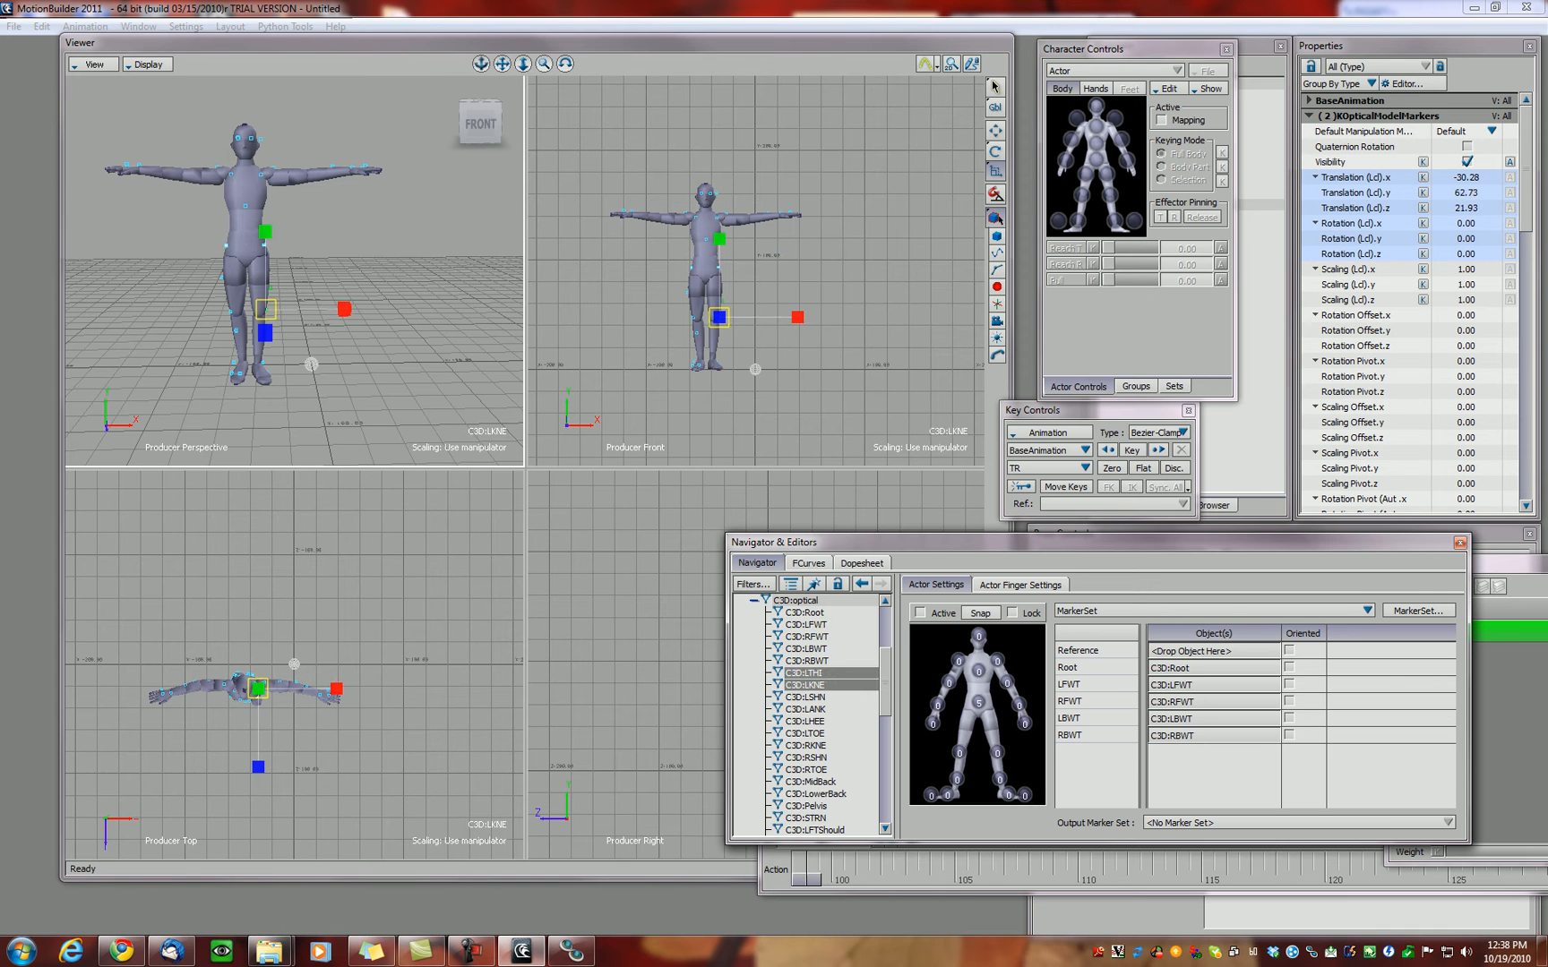
drag(804, 673, 997, 754)
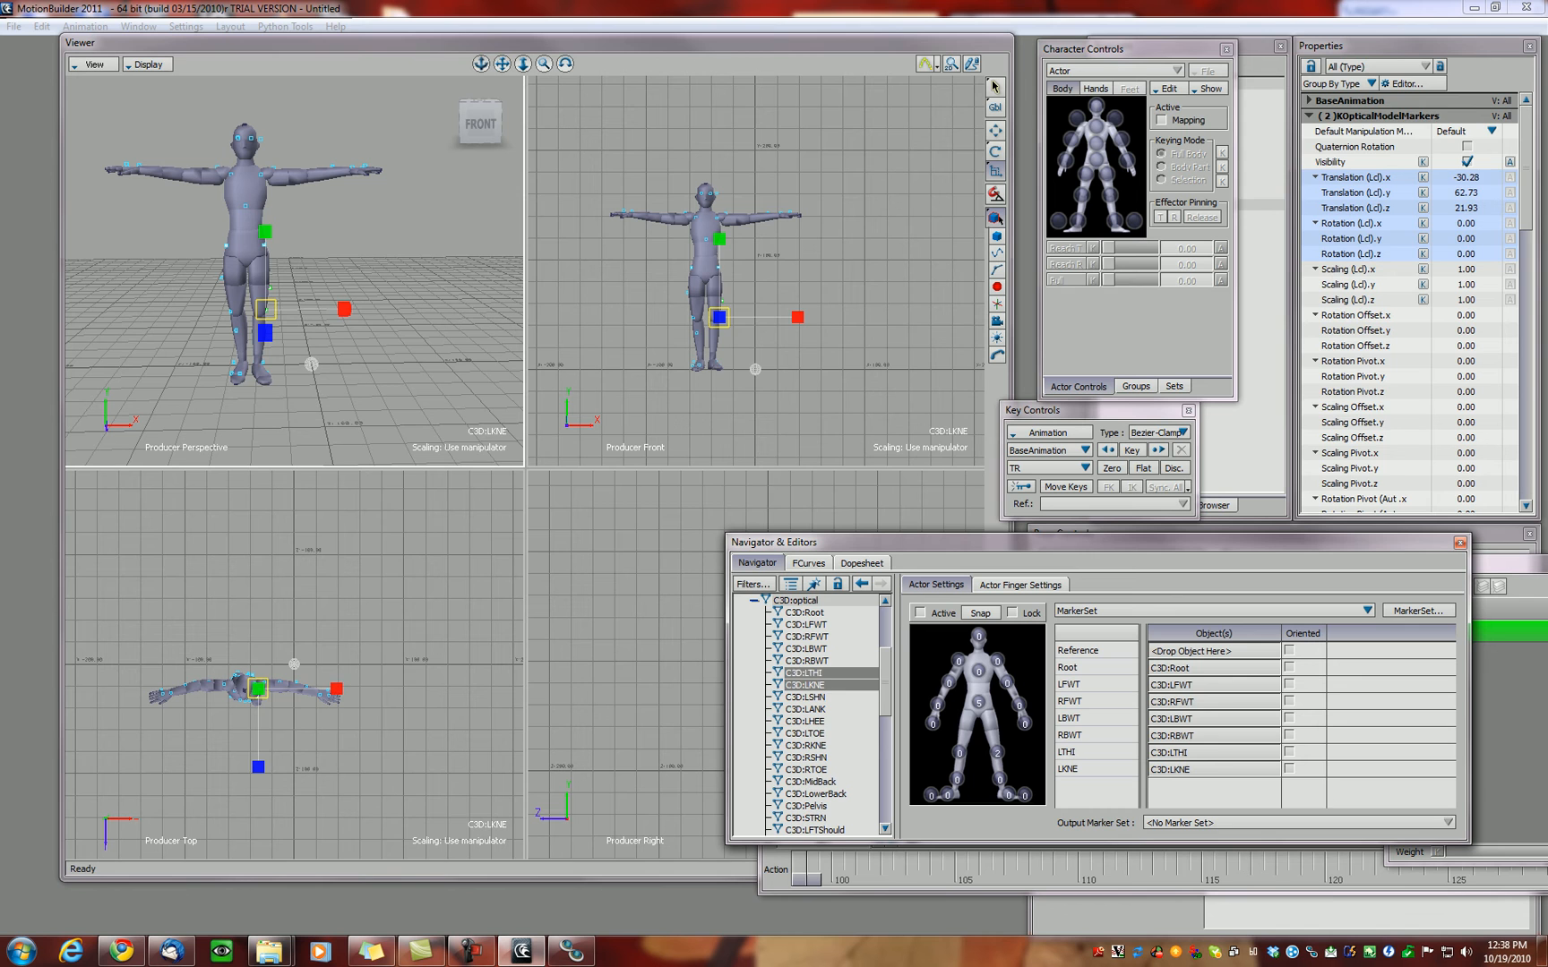
click(804, 698)
ctrl+click(806, 709)
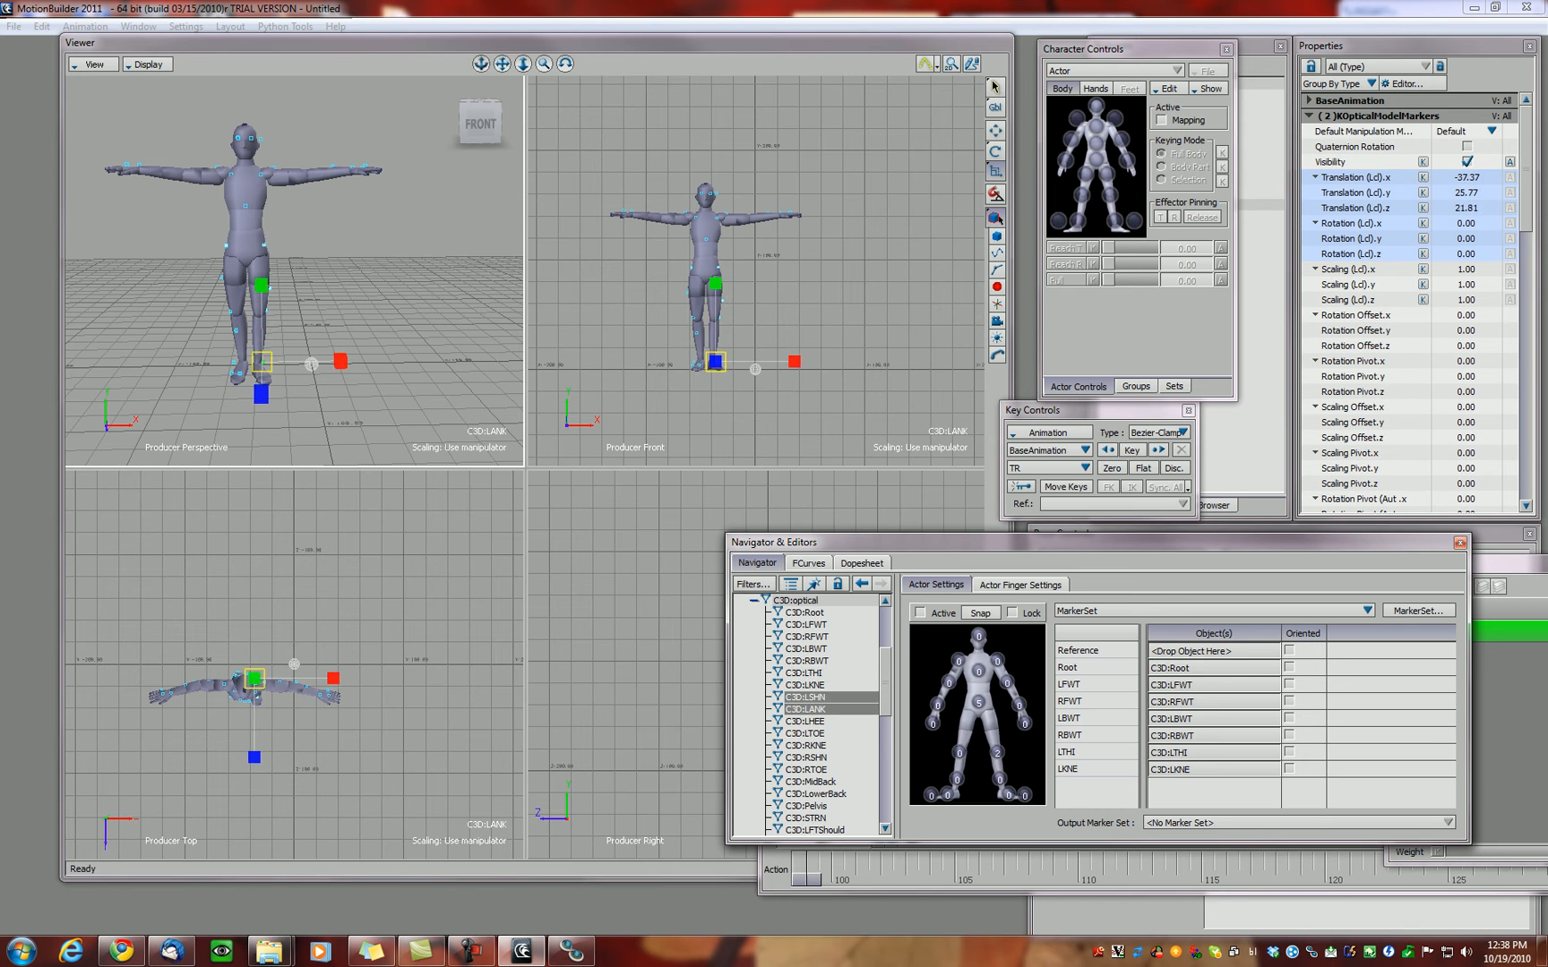
drag(805, 709, 1000, 780)
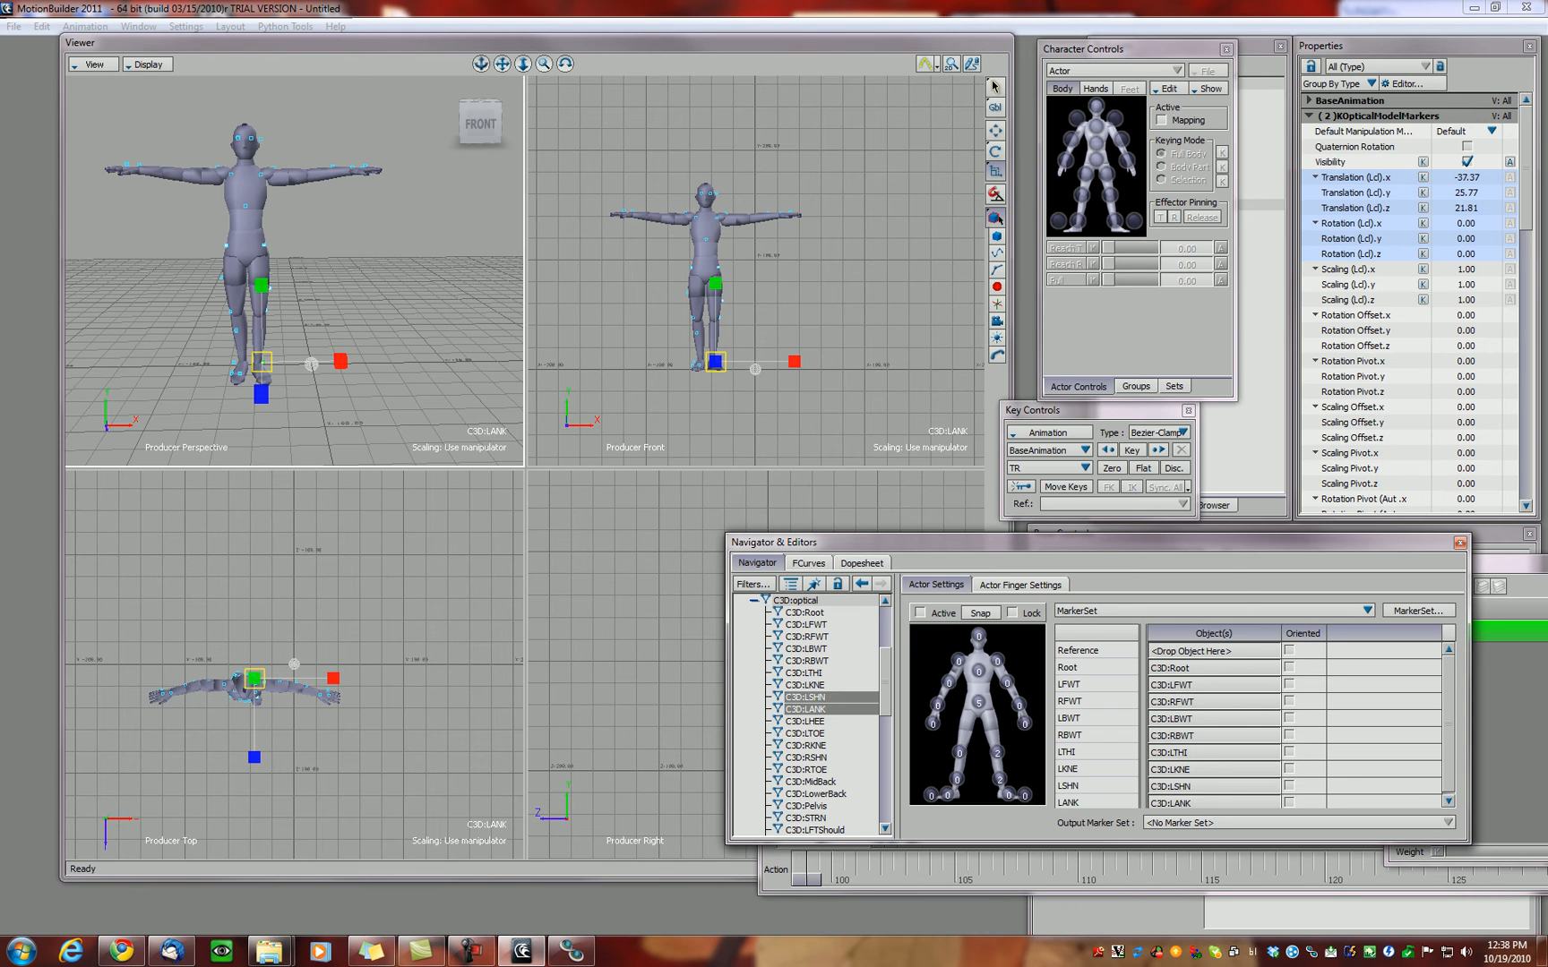
Step: Assign the markers LHEE and LTOE to the actor's left foot in the marker set
click(805, 722)
ctrl+click(806, 734)
scroll(824, 717, down, 6)
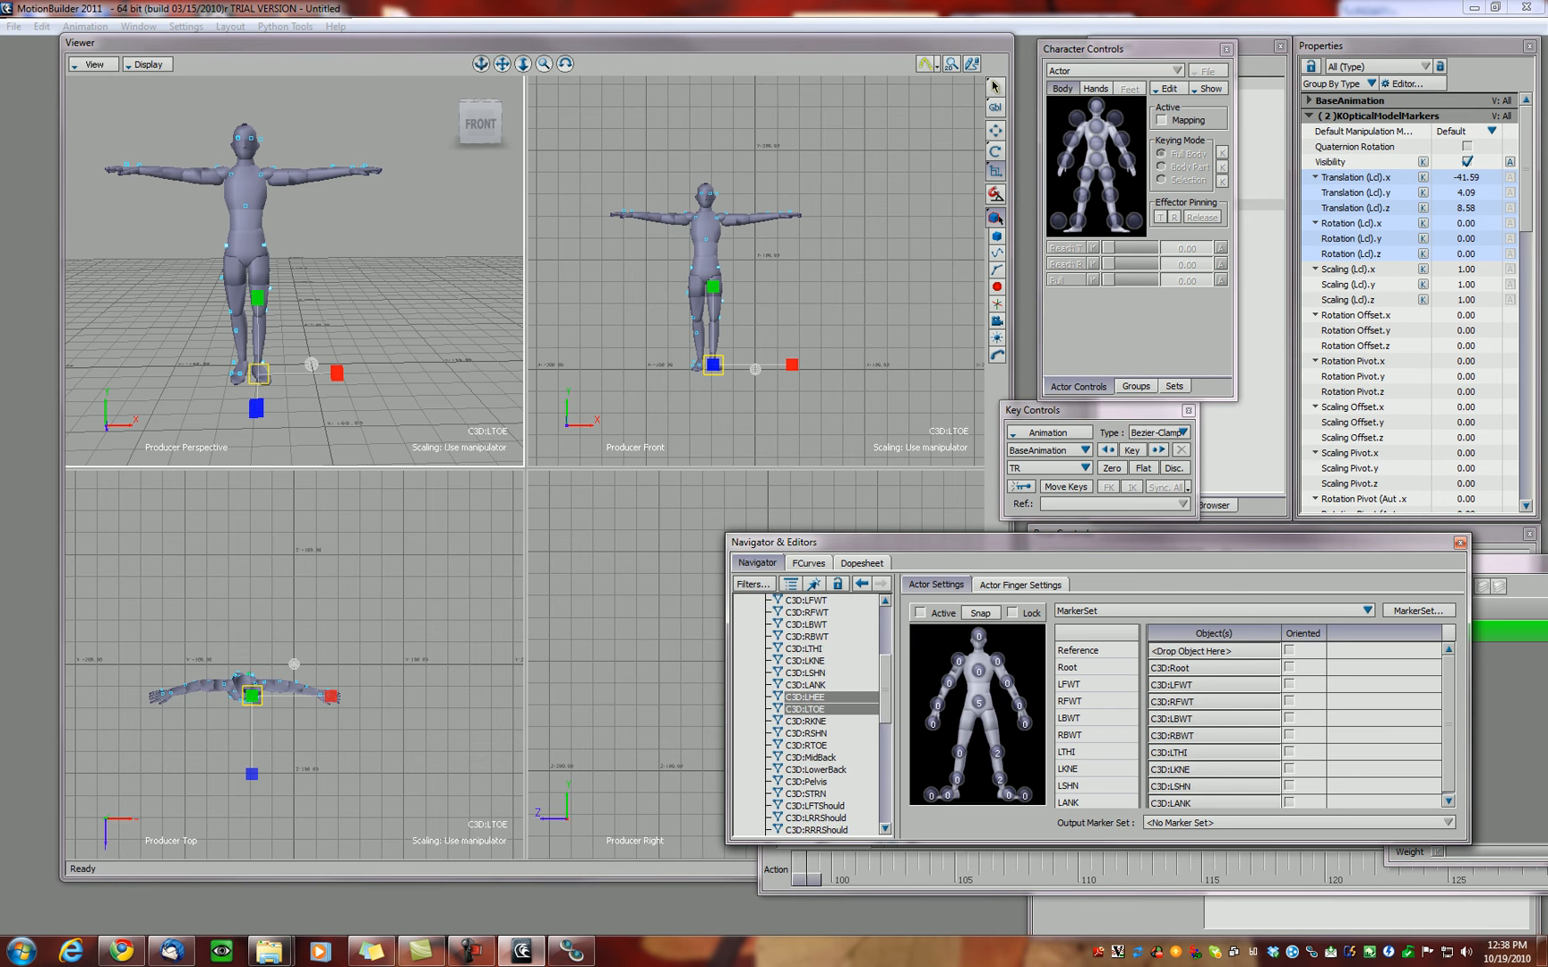
scroll(824, 717, up, 1)
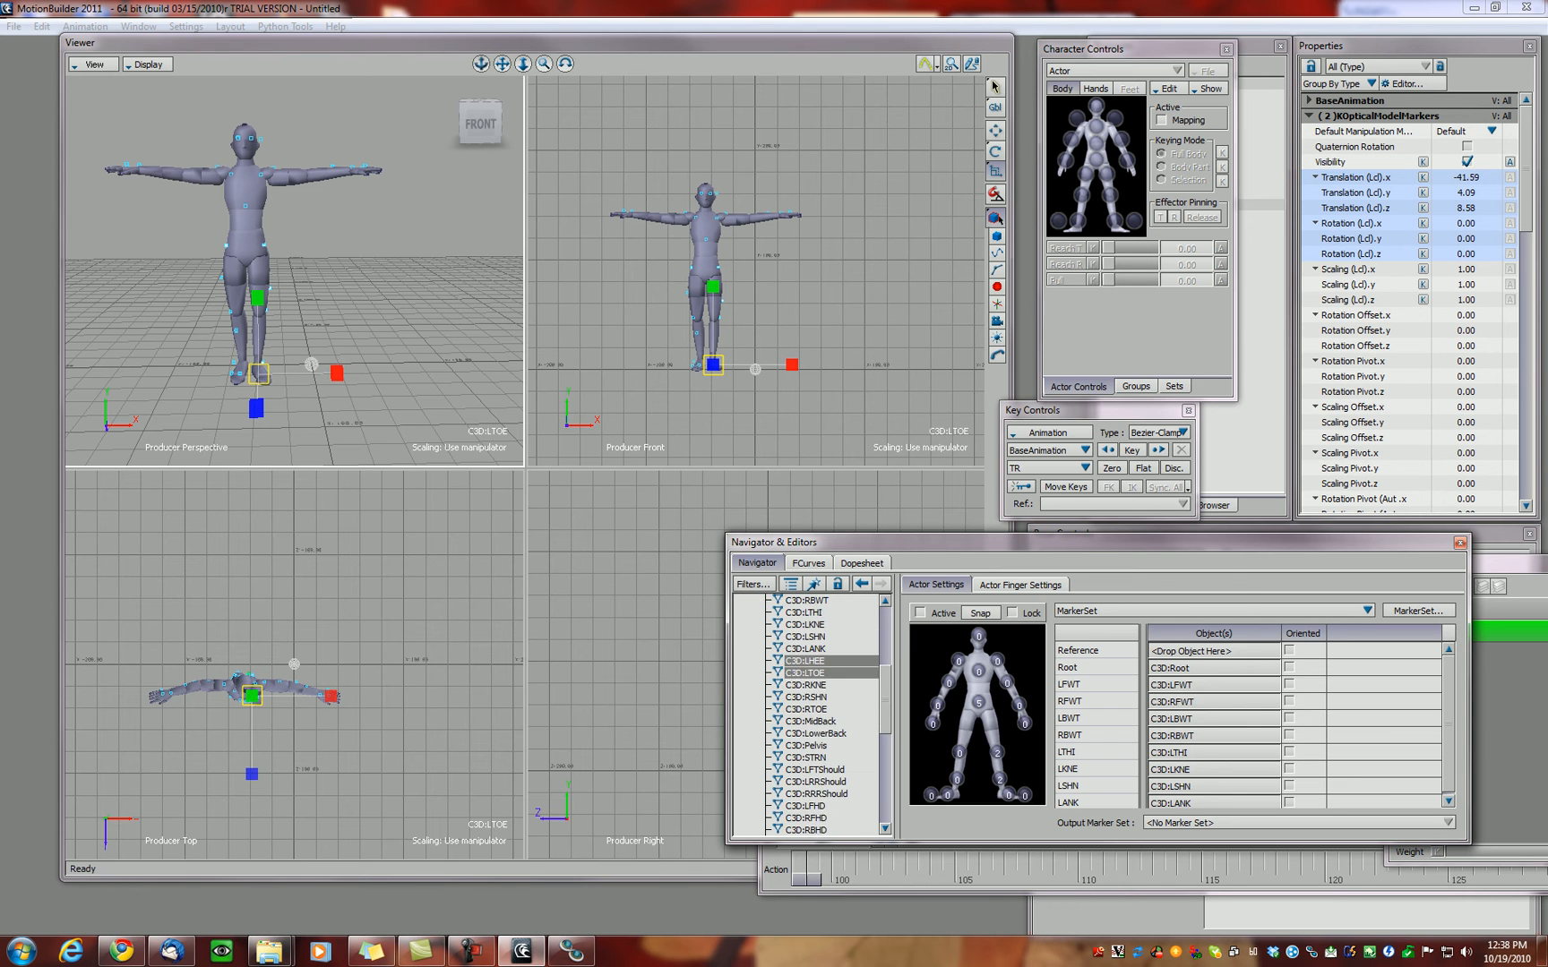
drag(807, 661, 1008, 795)
Step: Assign marker RKNE to the actor's right knee, RSHN to the right lower leg and RTOE to the right foot
click(806, 686)
drag(806, 685, 959, 752)
click(806, 697)
mouse_move(806, 697)
mouse_down()
mouse_move(810, 733)
mouse_move(974, 780)
mouse_up()
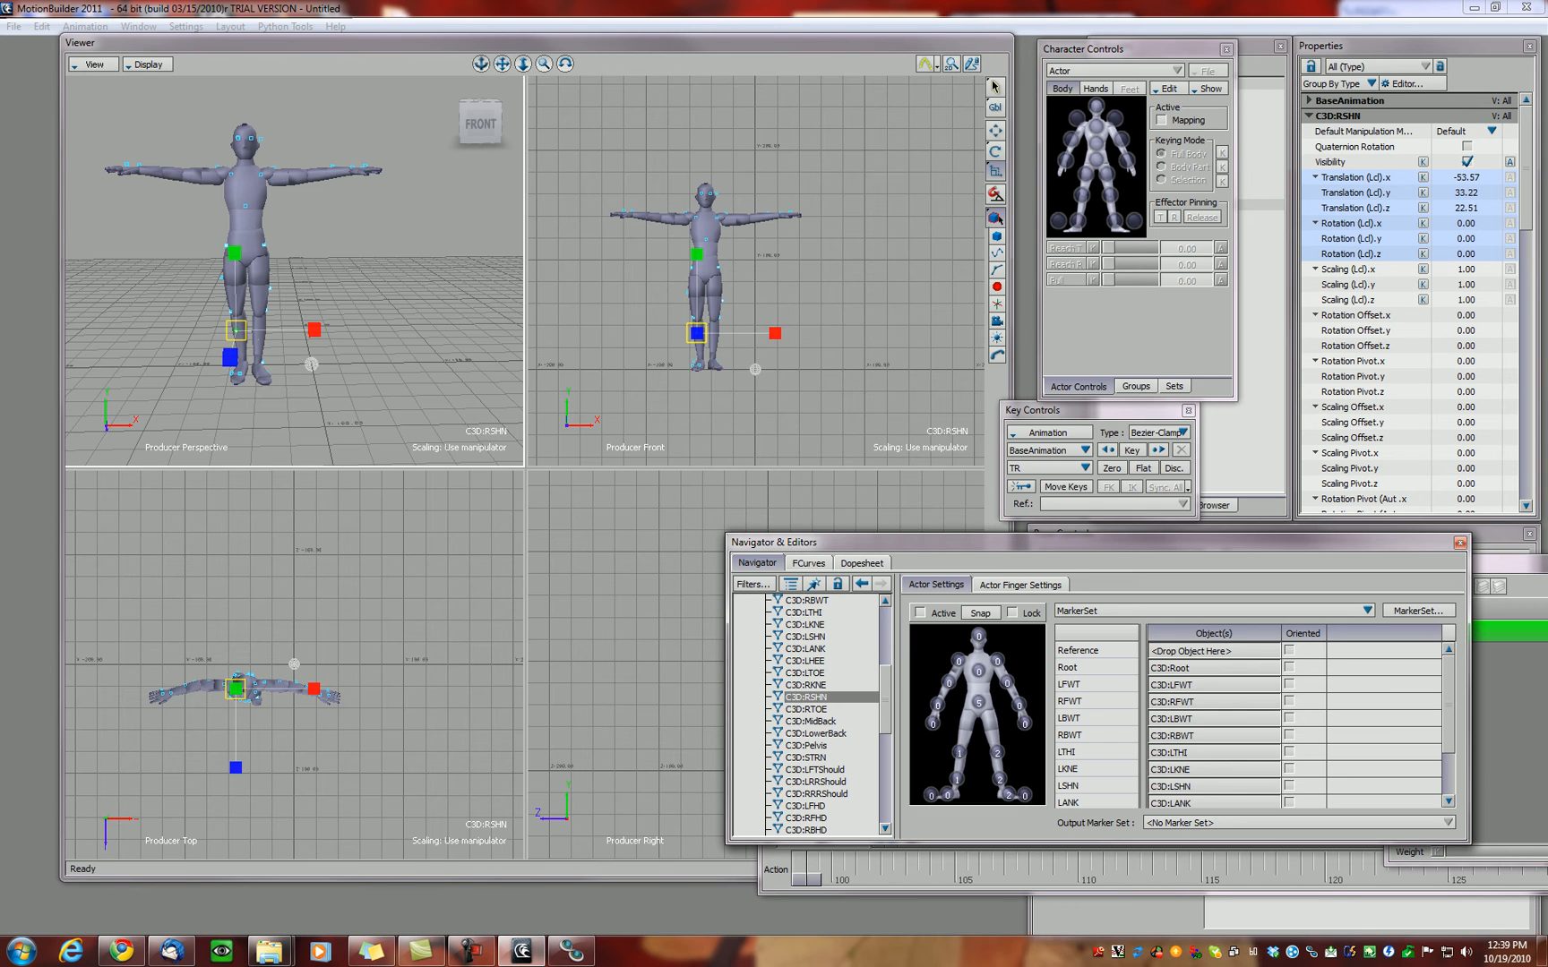
click(806, 709)
drag(806, 708, 946, 795)
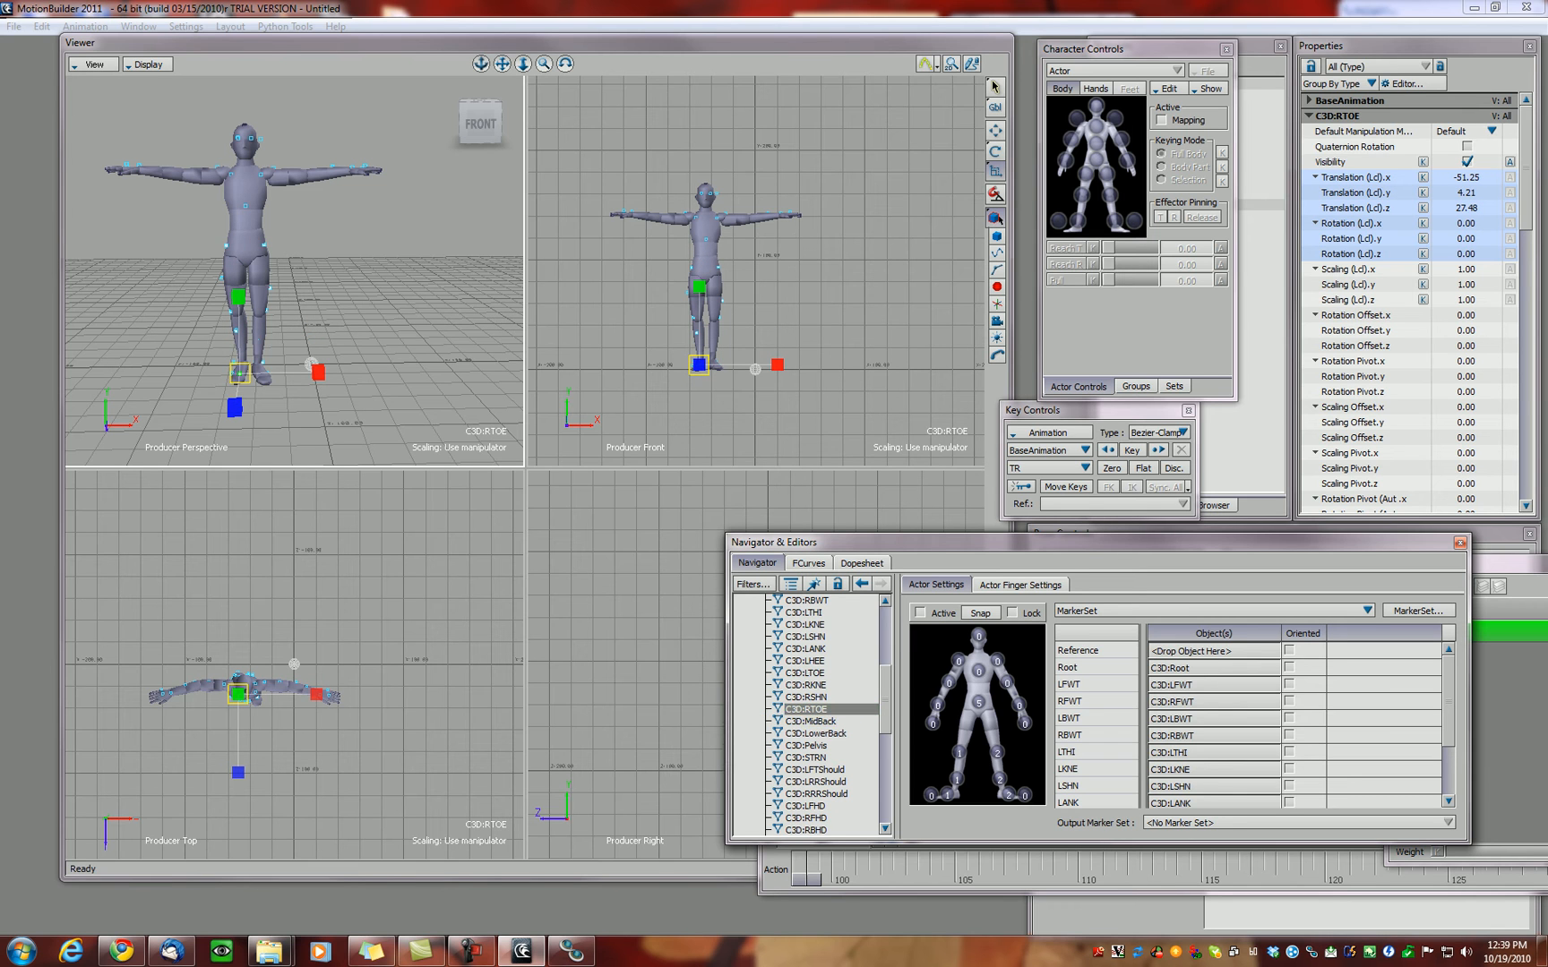
Step: Assign the markers MidBack, LowerBack, Pelvis and STRN together to the actor's chest in the marker set
click(811, 721)
ctrl+click(813, 734)
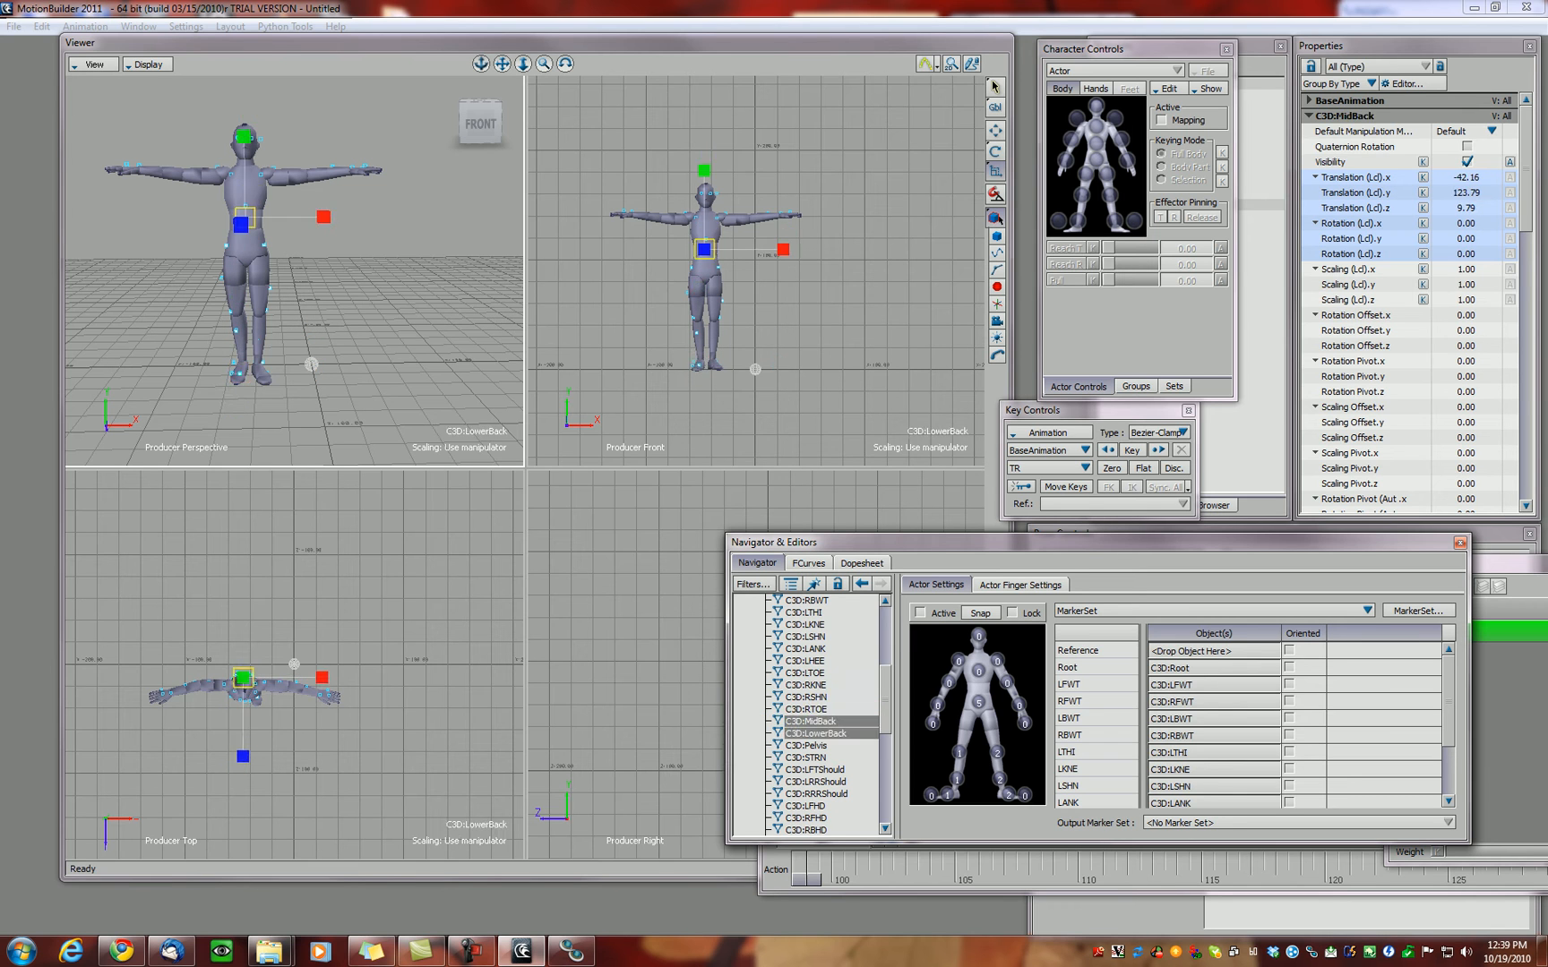
ctrl+click(806, 745)
ctrl+click(805, 757)
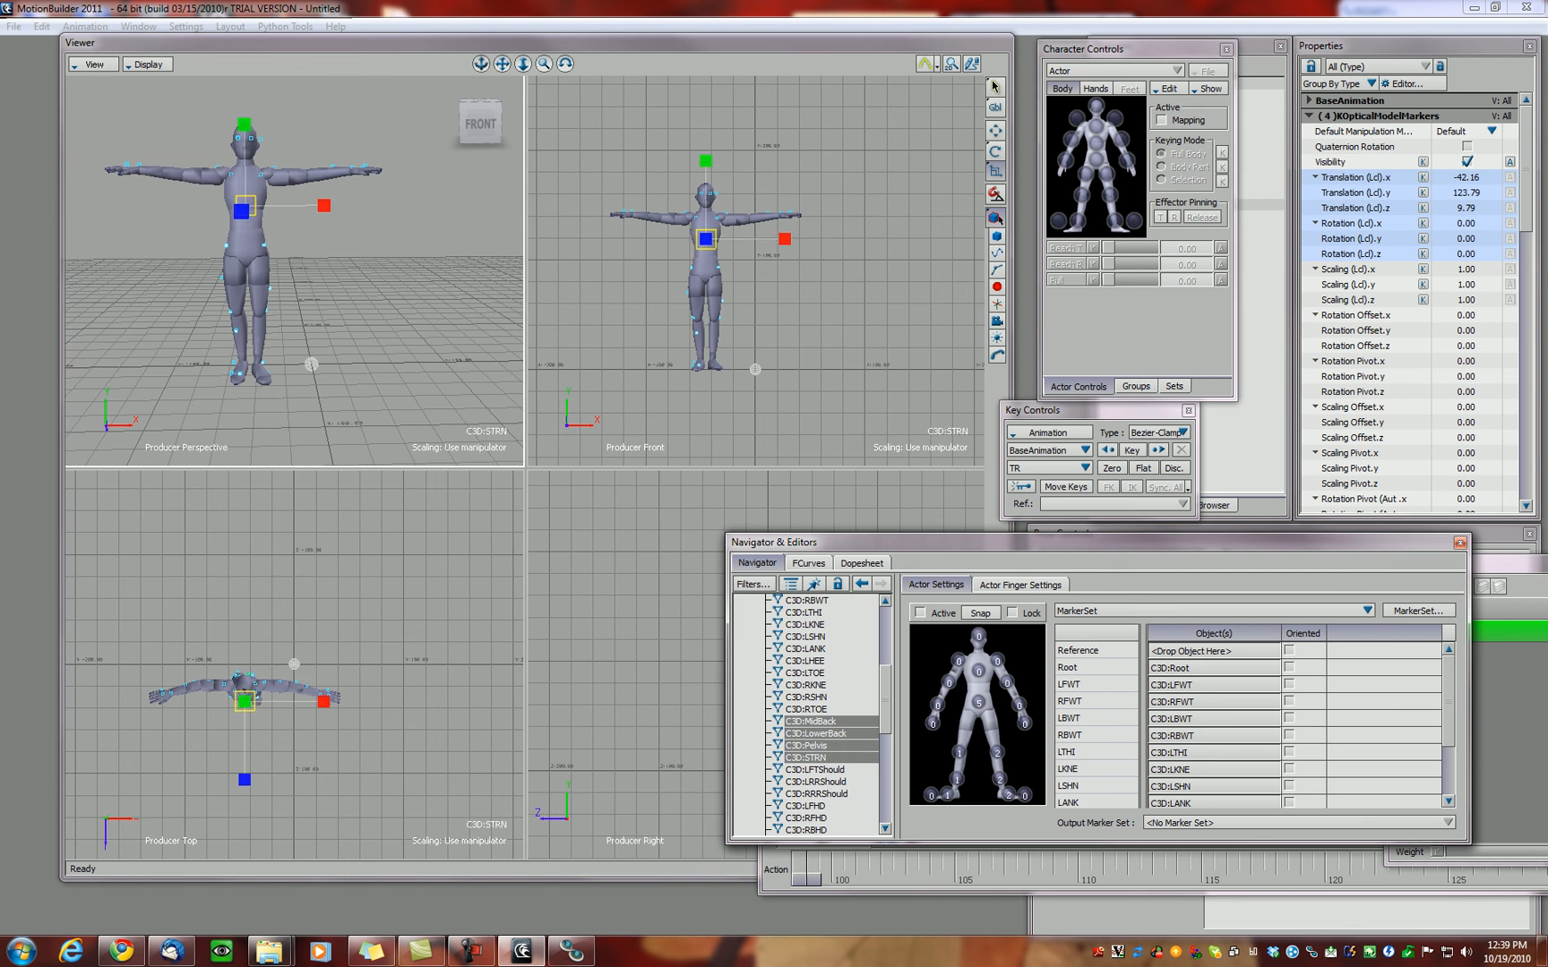
drag(810, 721, 978, 670)
Step: Assign markers LFTShould and LRRShould to the actor's left shoulder, and RRRShould to the right shoulder
click(814, 770)
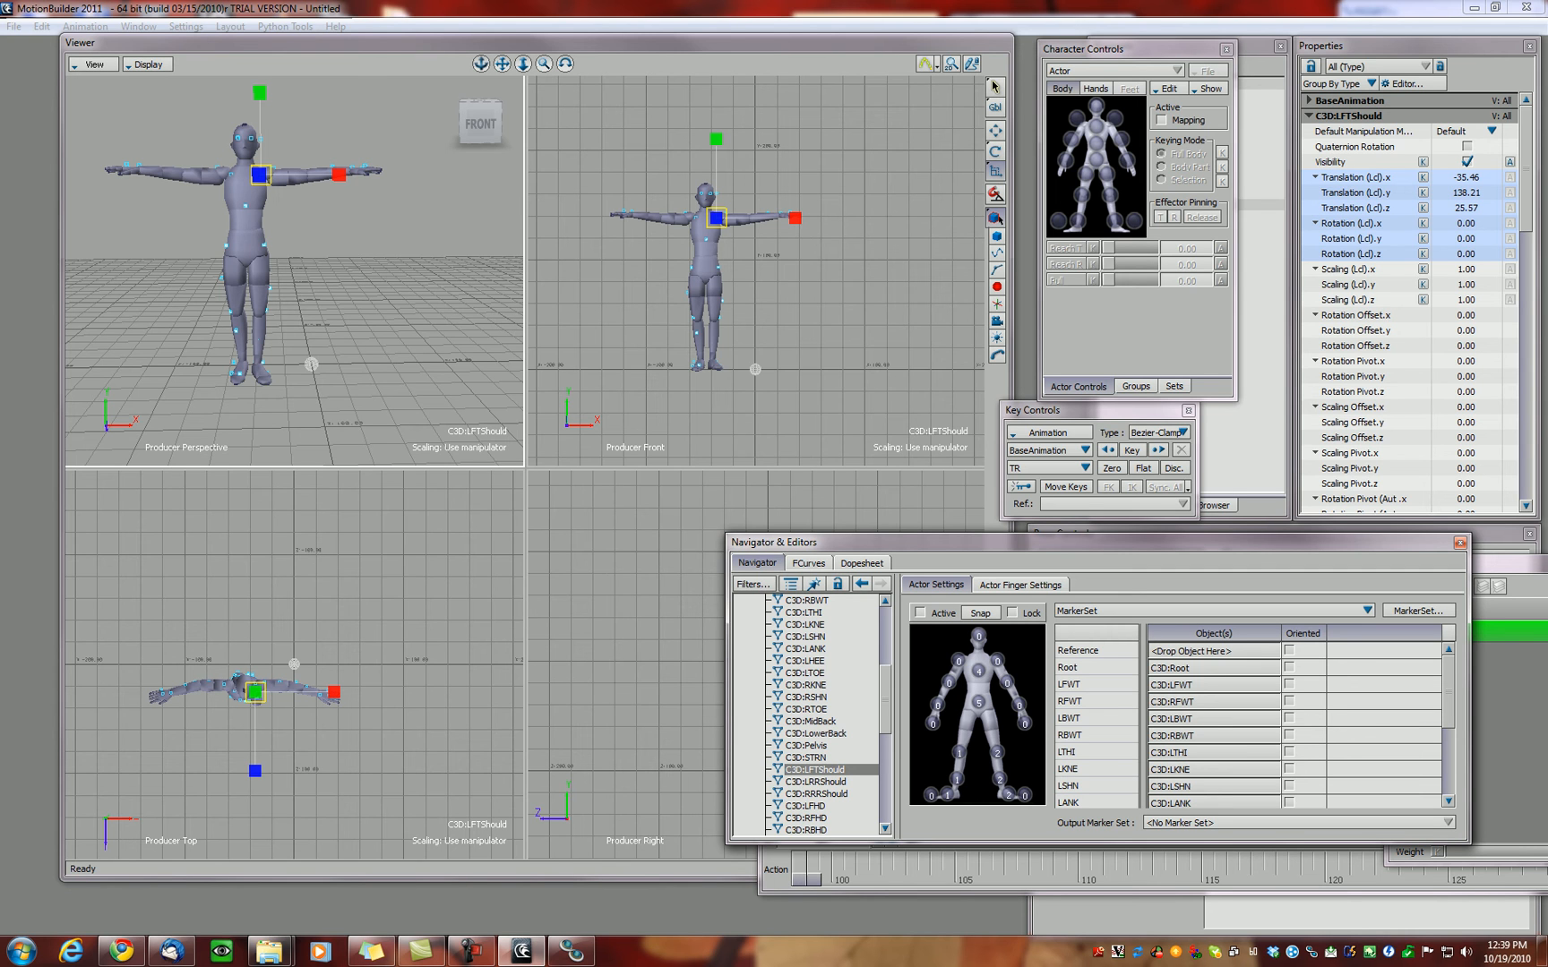
drag(816, 770, 997, 661)
click(816, 782)
ctrl+click(815, 794)
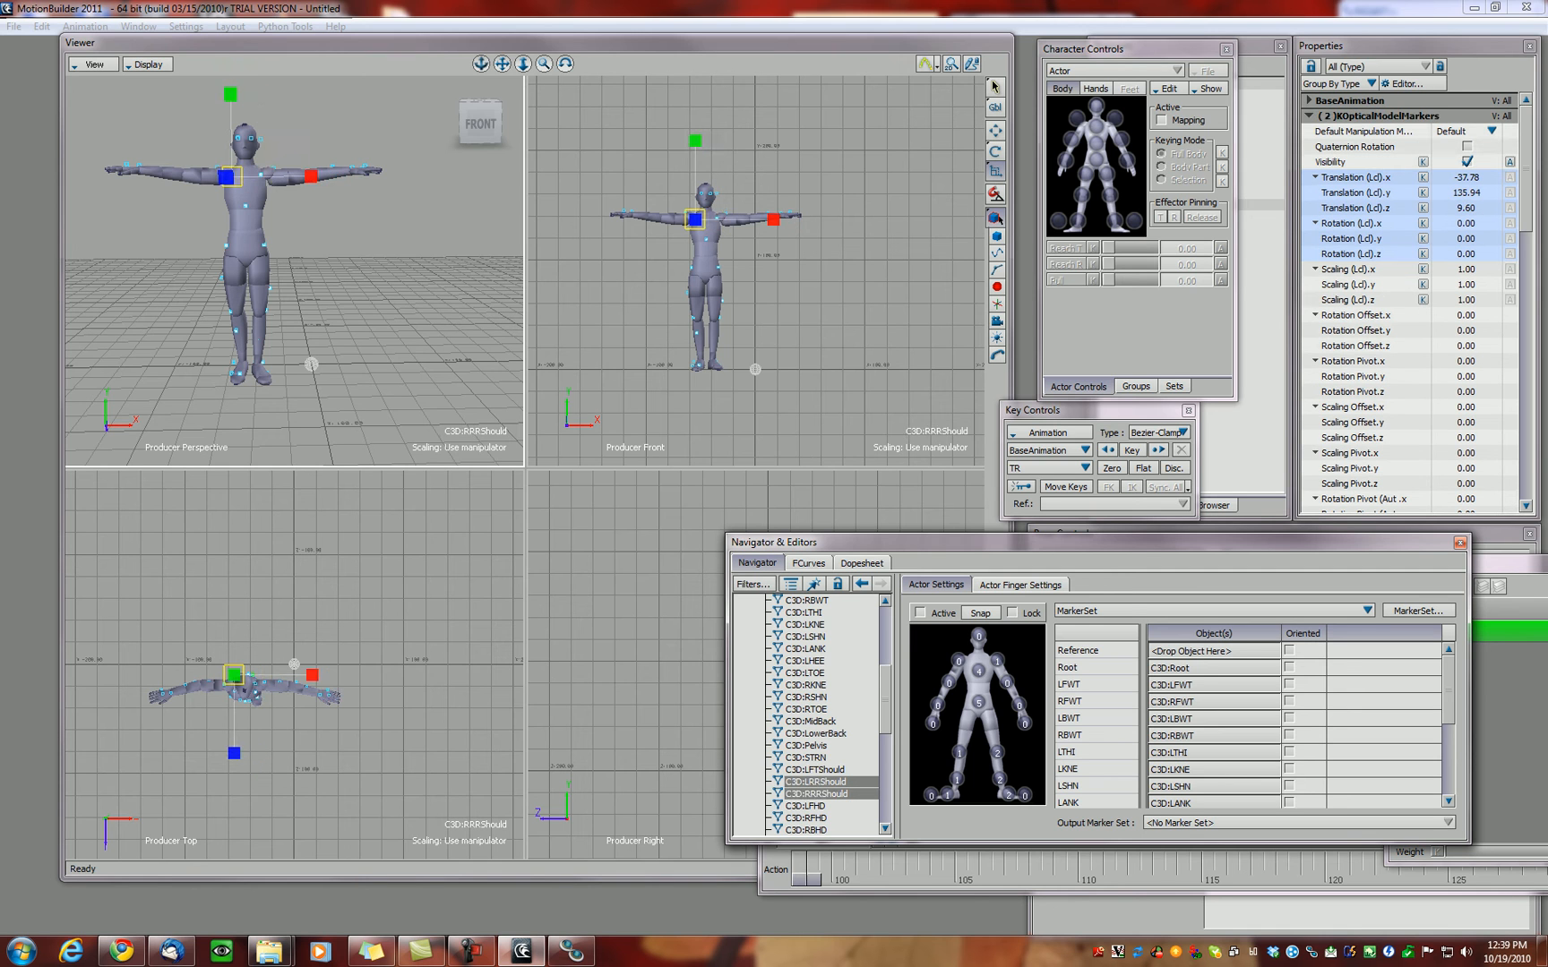
click(816, 782)
drag(816, 782, 958, 661)
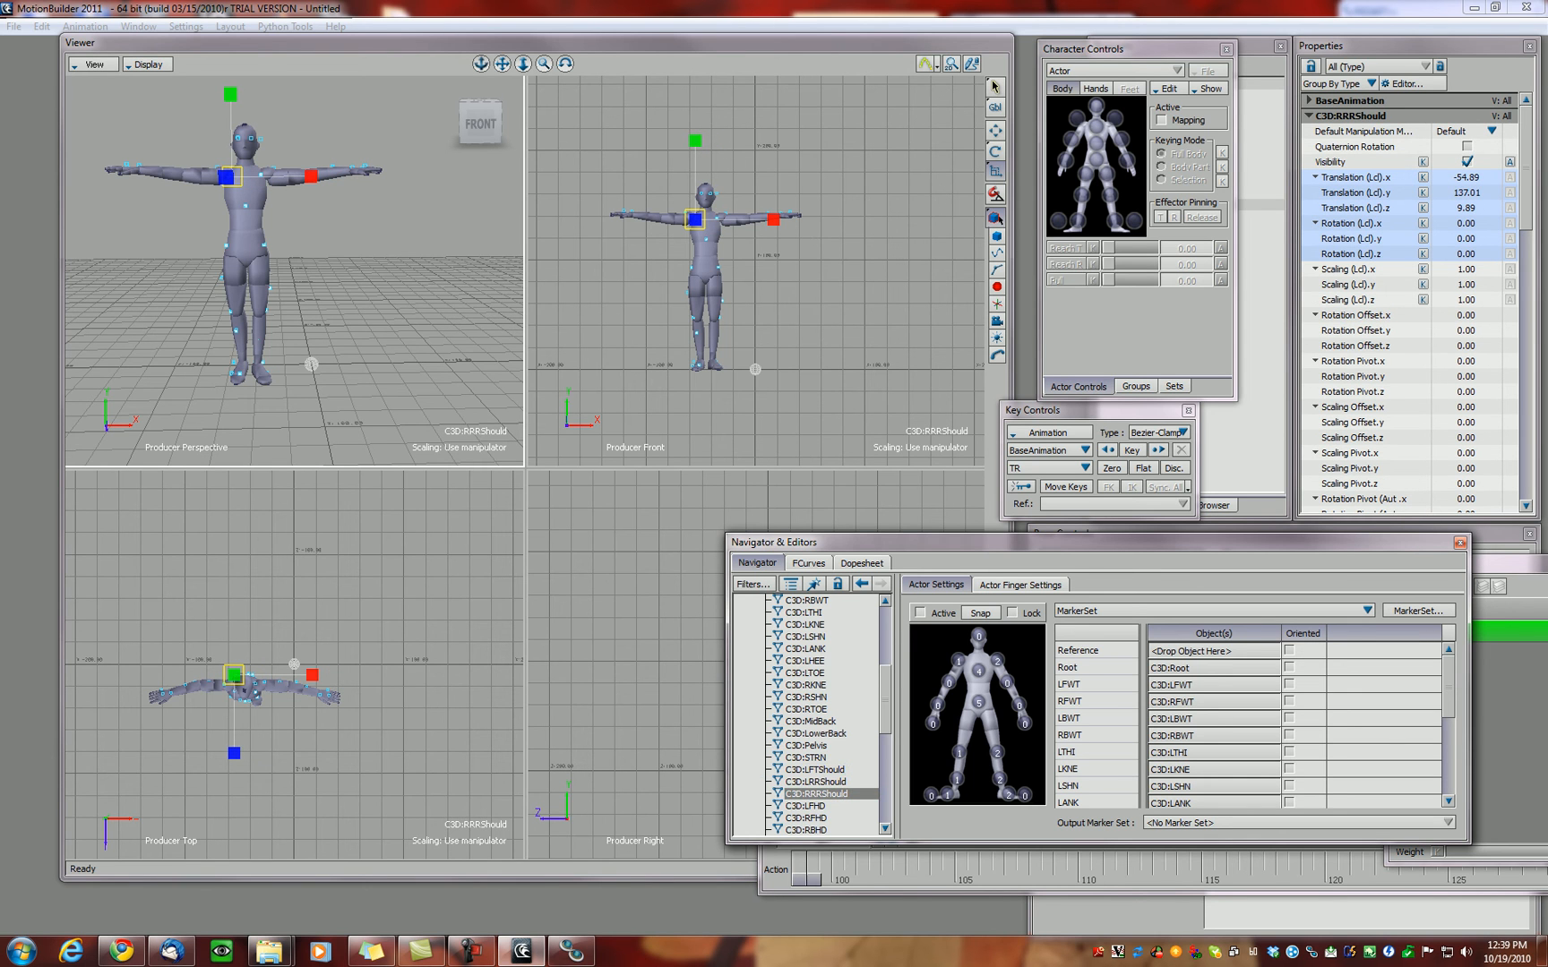
Step: Assign the markers LFHD, RFHD, RBHD and ARIEL together to the actor's head
scroll(816, 758, down, 4)
click(806, 757)
ctrl+click(806, 771)
ctrl+click(806, 781)
ctrl+click(806, 795)
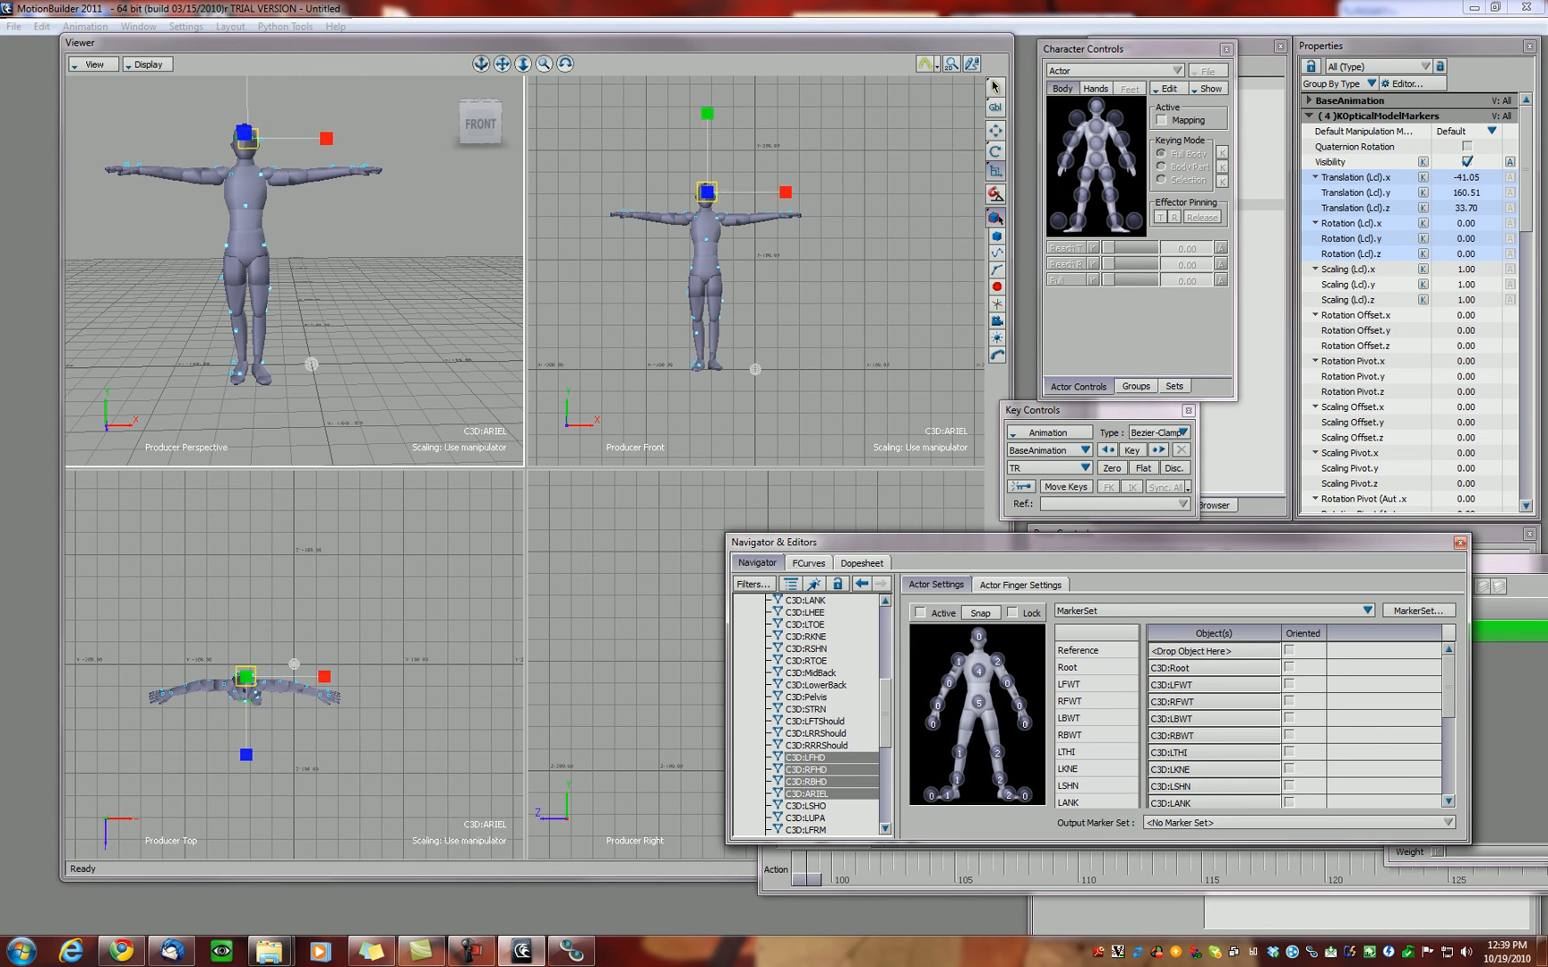
drag(808, 757, 978, 635)
Step: Assign marker LSHO to the actor's left shoulder and LUPA to the left upper arm
click(885, 829)
click(885, 830)
drag(807, 645, 997, 661)
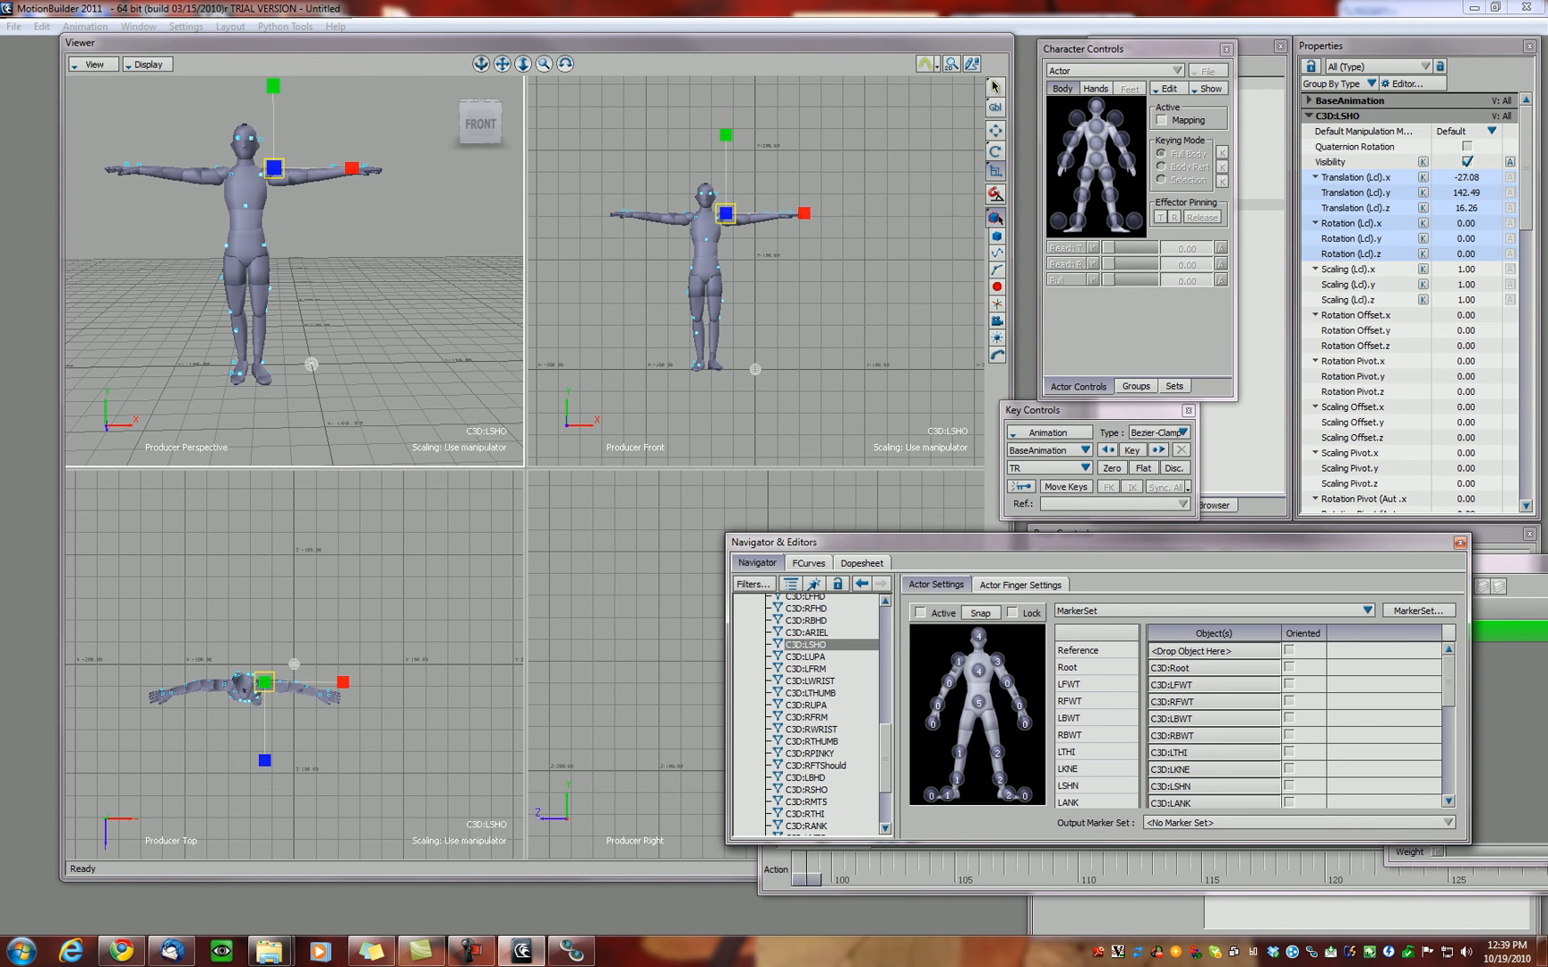
click(806, 656)
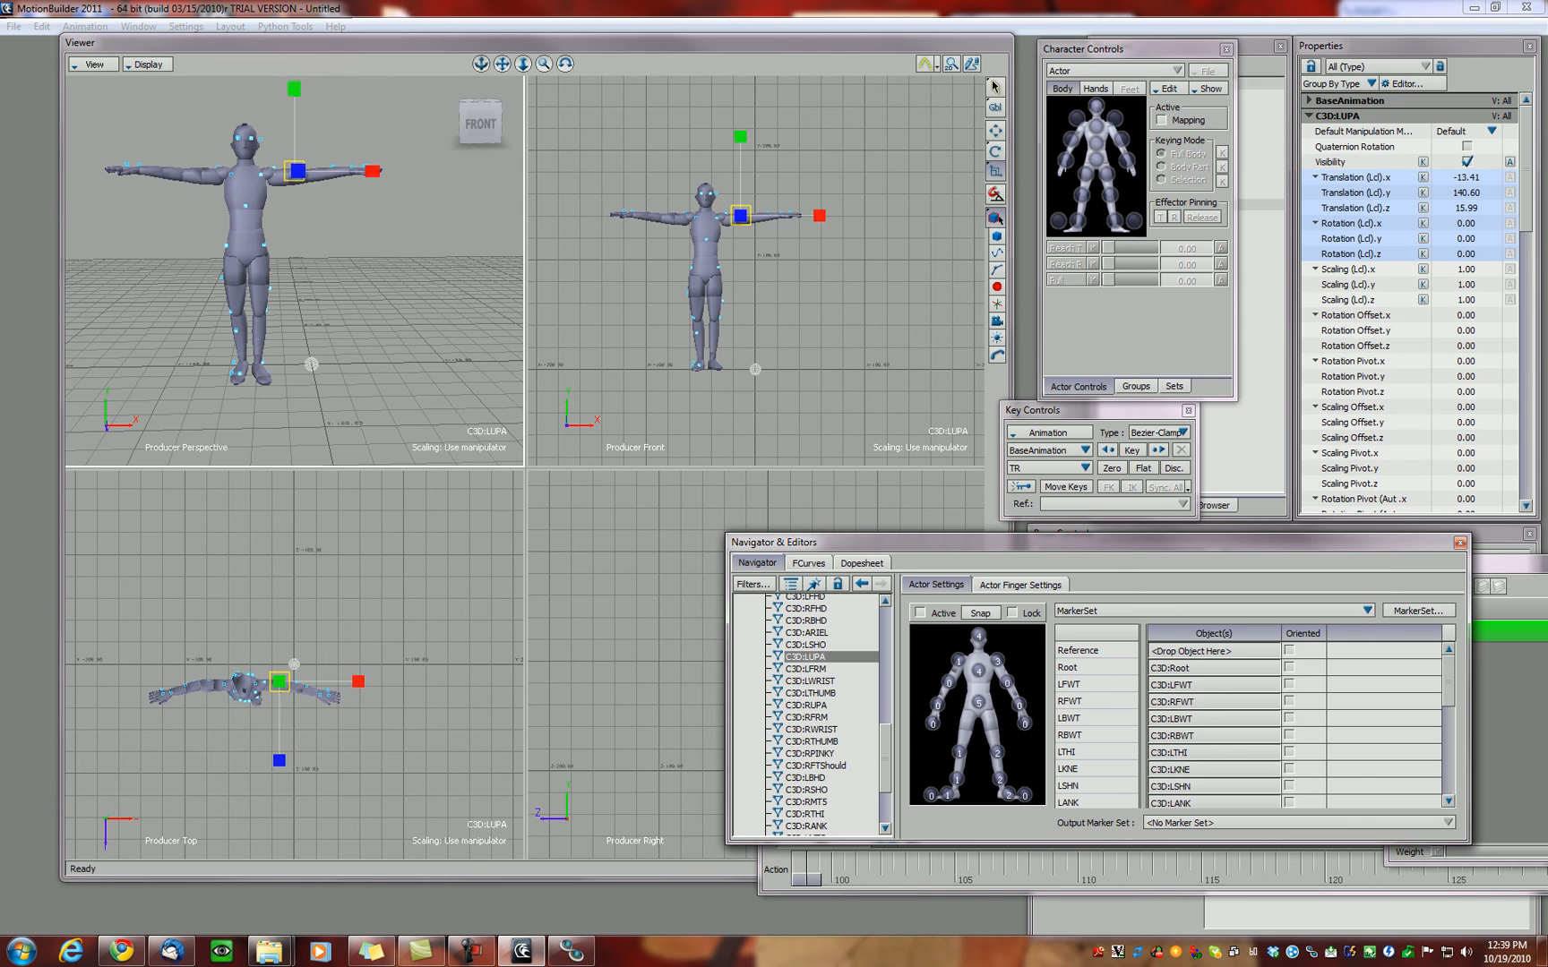
drag(806, 656, 1007, 683)
Step: Assign markers LFRM and LWRIST to the actor's left forearm, and LTHUMB to the left hand
click(806, 669)
drag(806, 669, 808, 669)
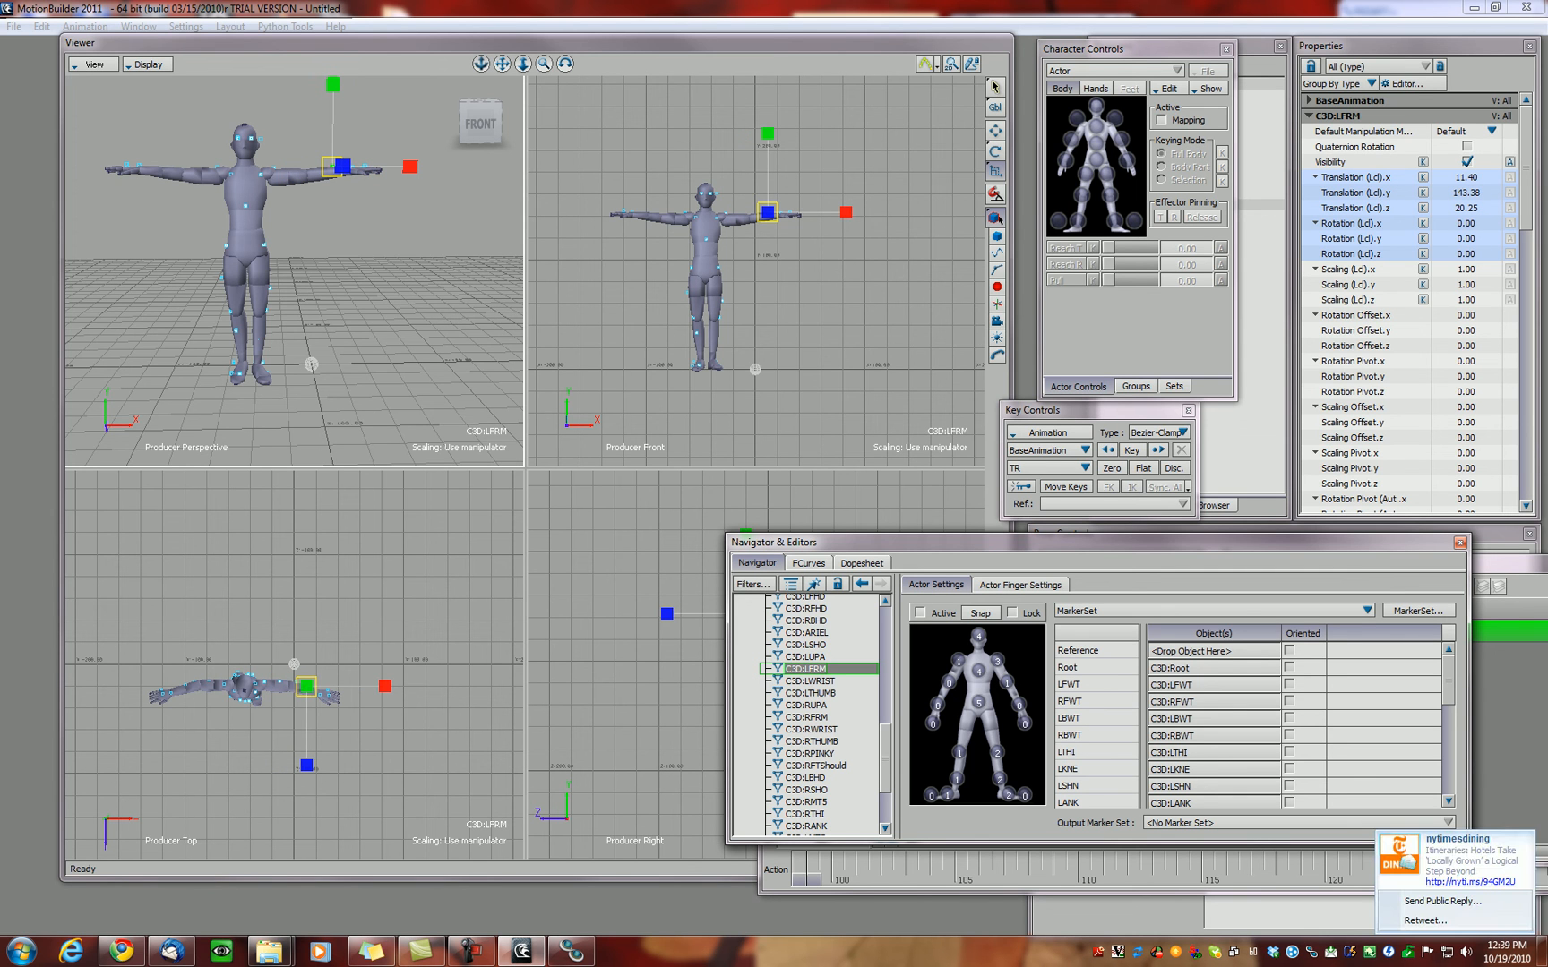
click(810, 680)
drag(809, 681, 812, 682)
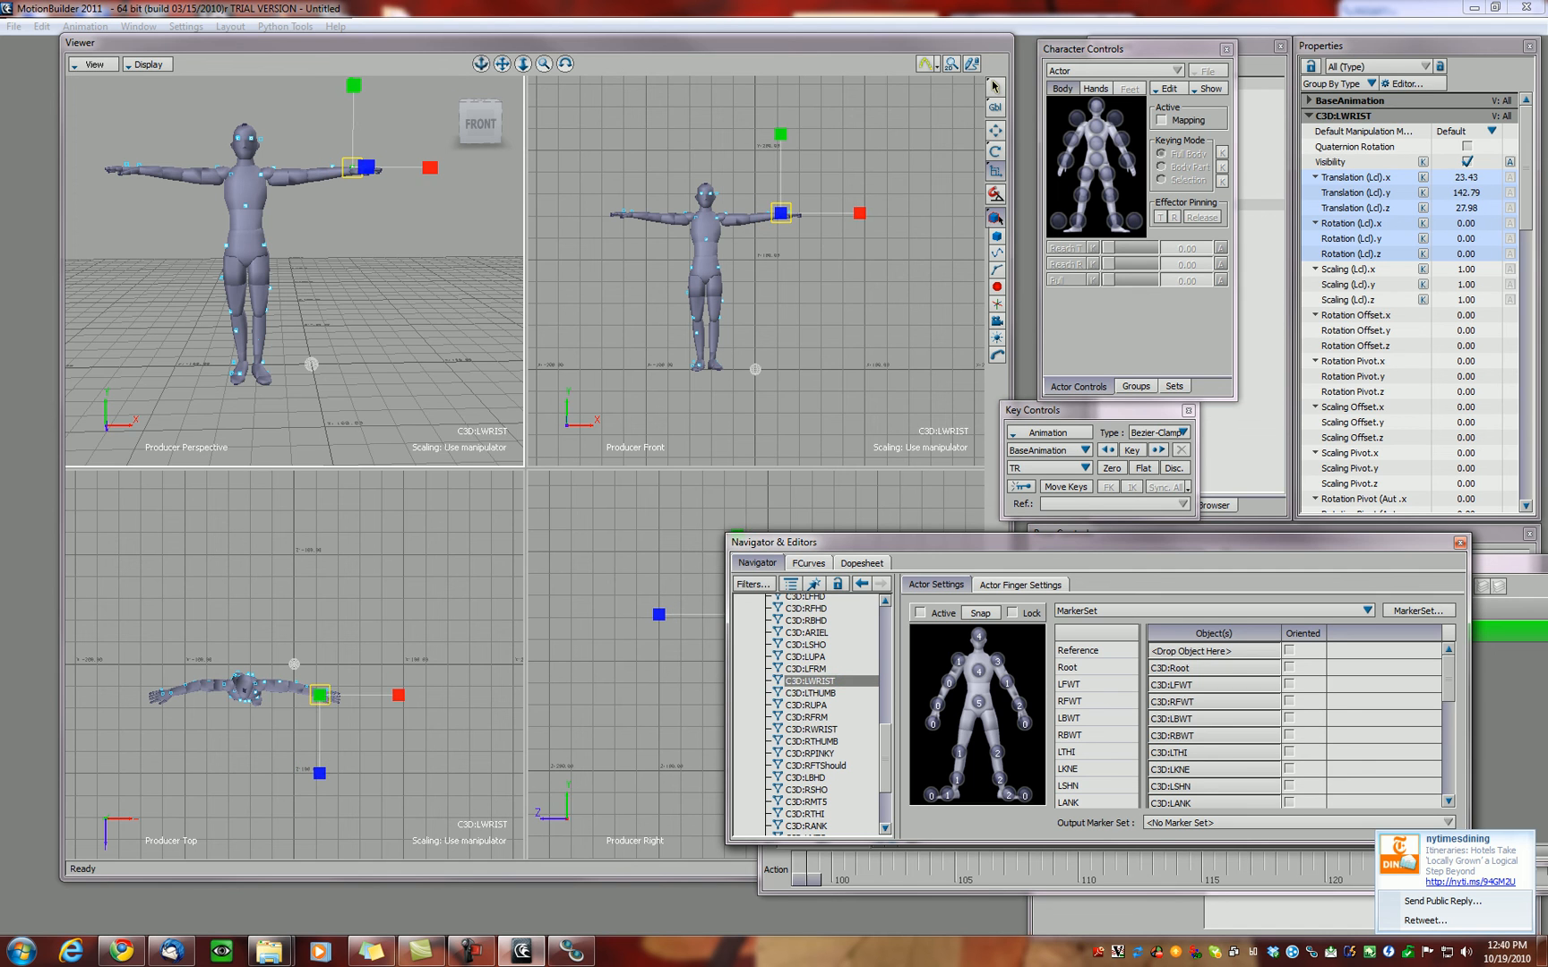
click(809, 693)
drag(809, 693, 812, 693)
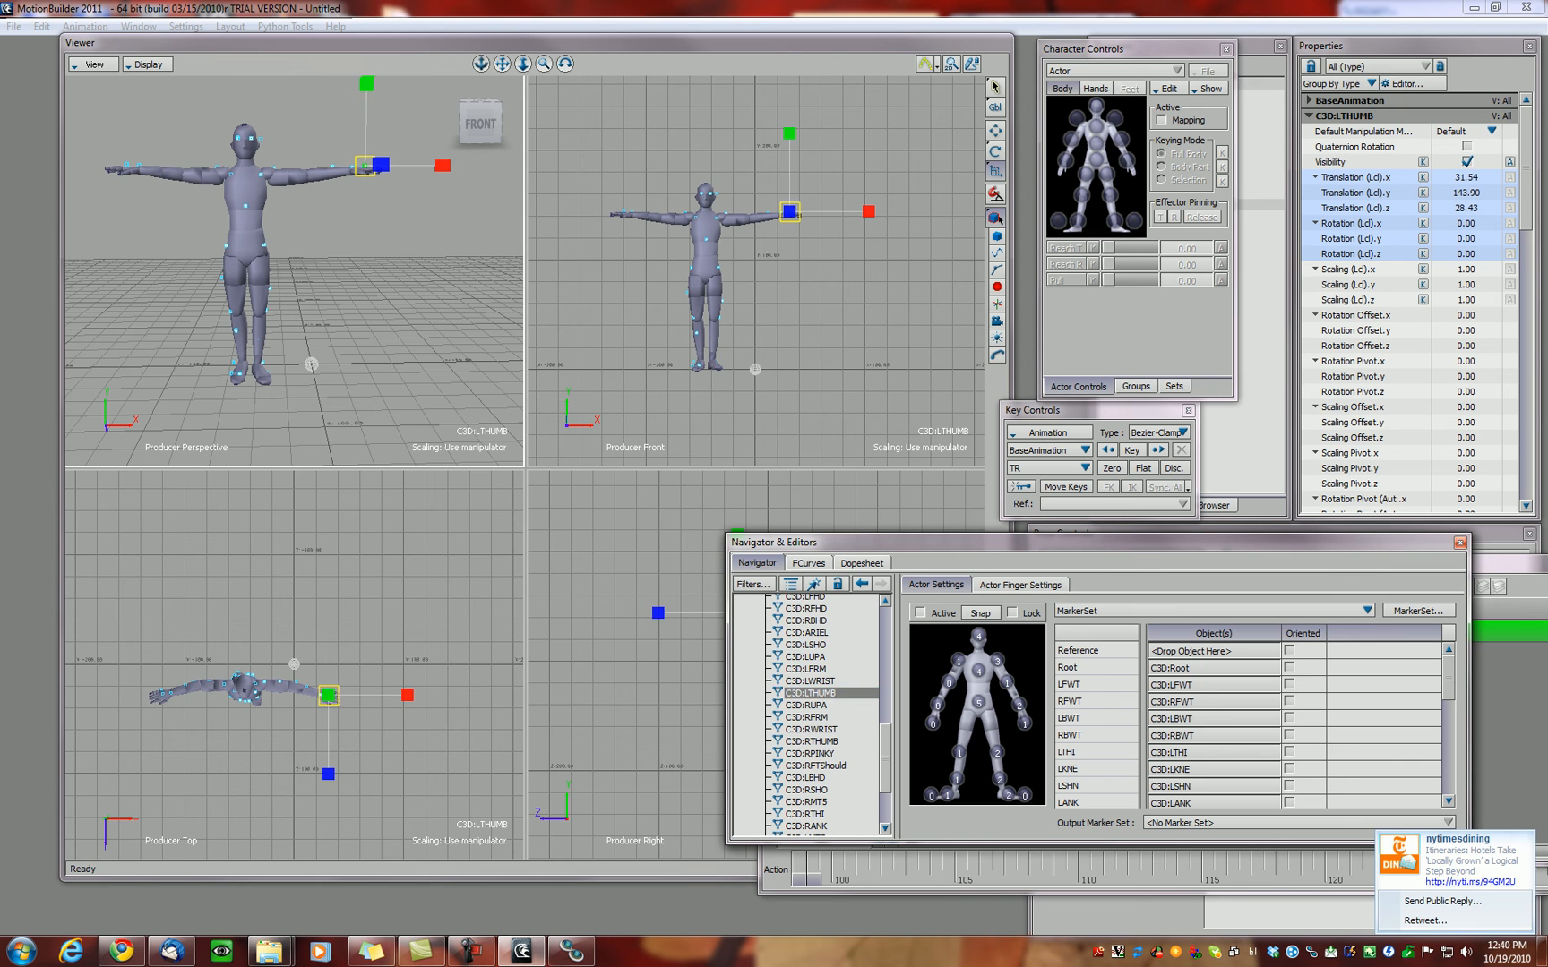
Step: Assign marker RUPA to the actor's right upper arm, and RFRM and RWRIST to the right forearm
click(806, 704)
drag(806, 705, 809, 696)
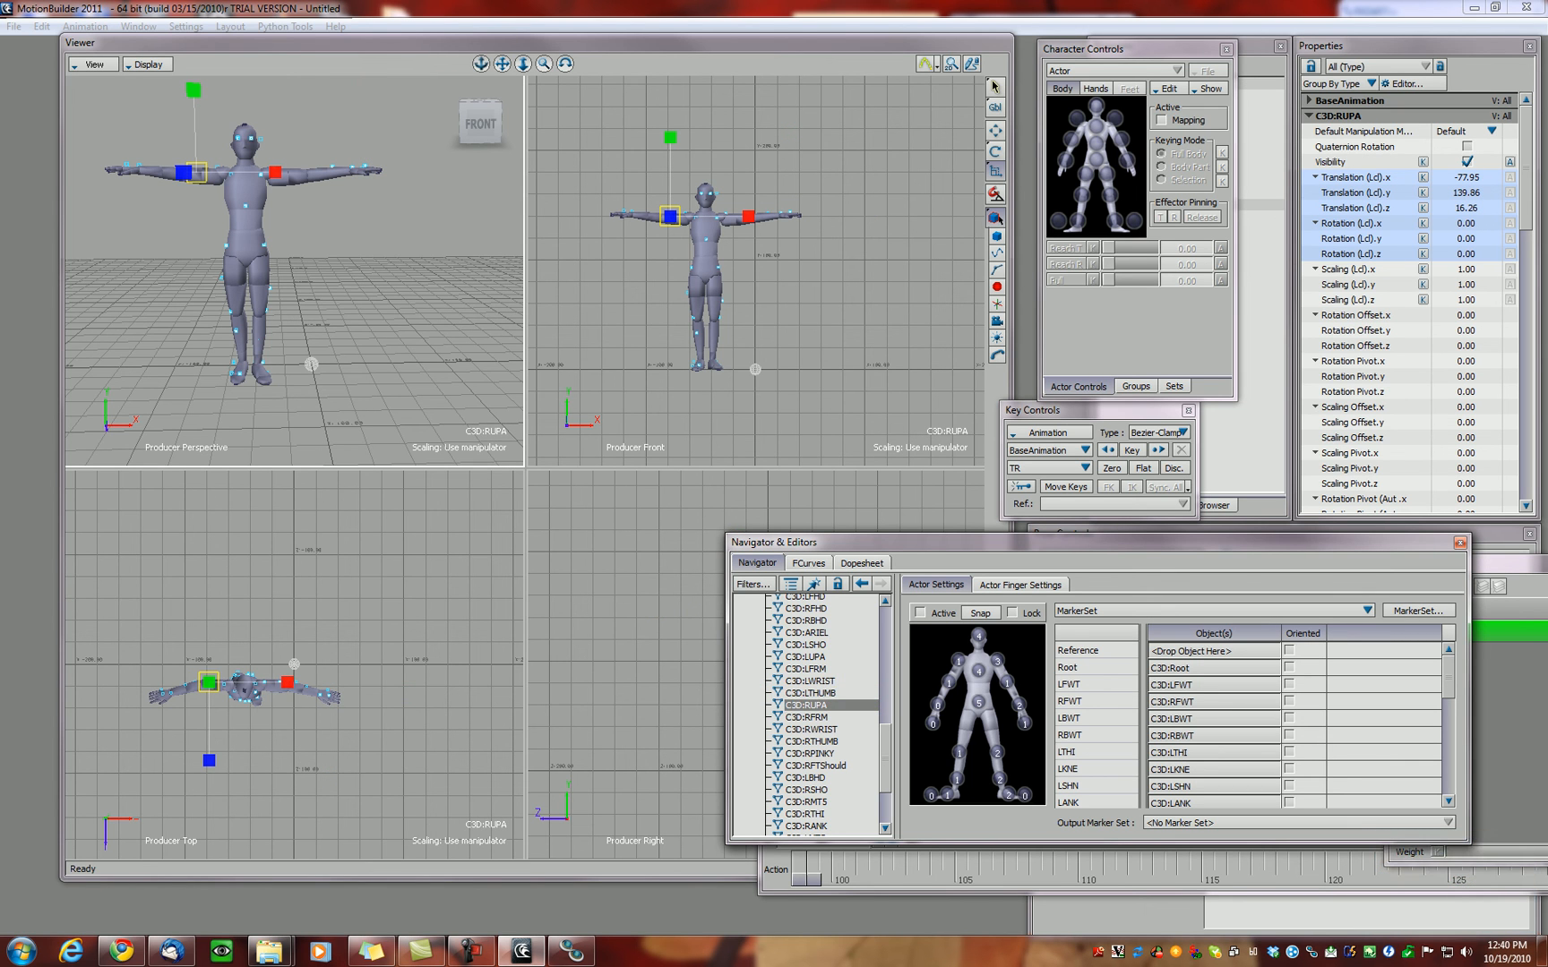
click(806, 716)
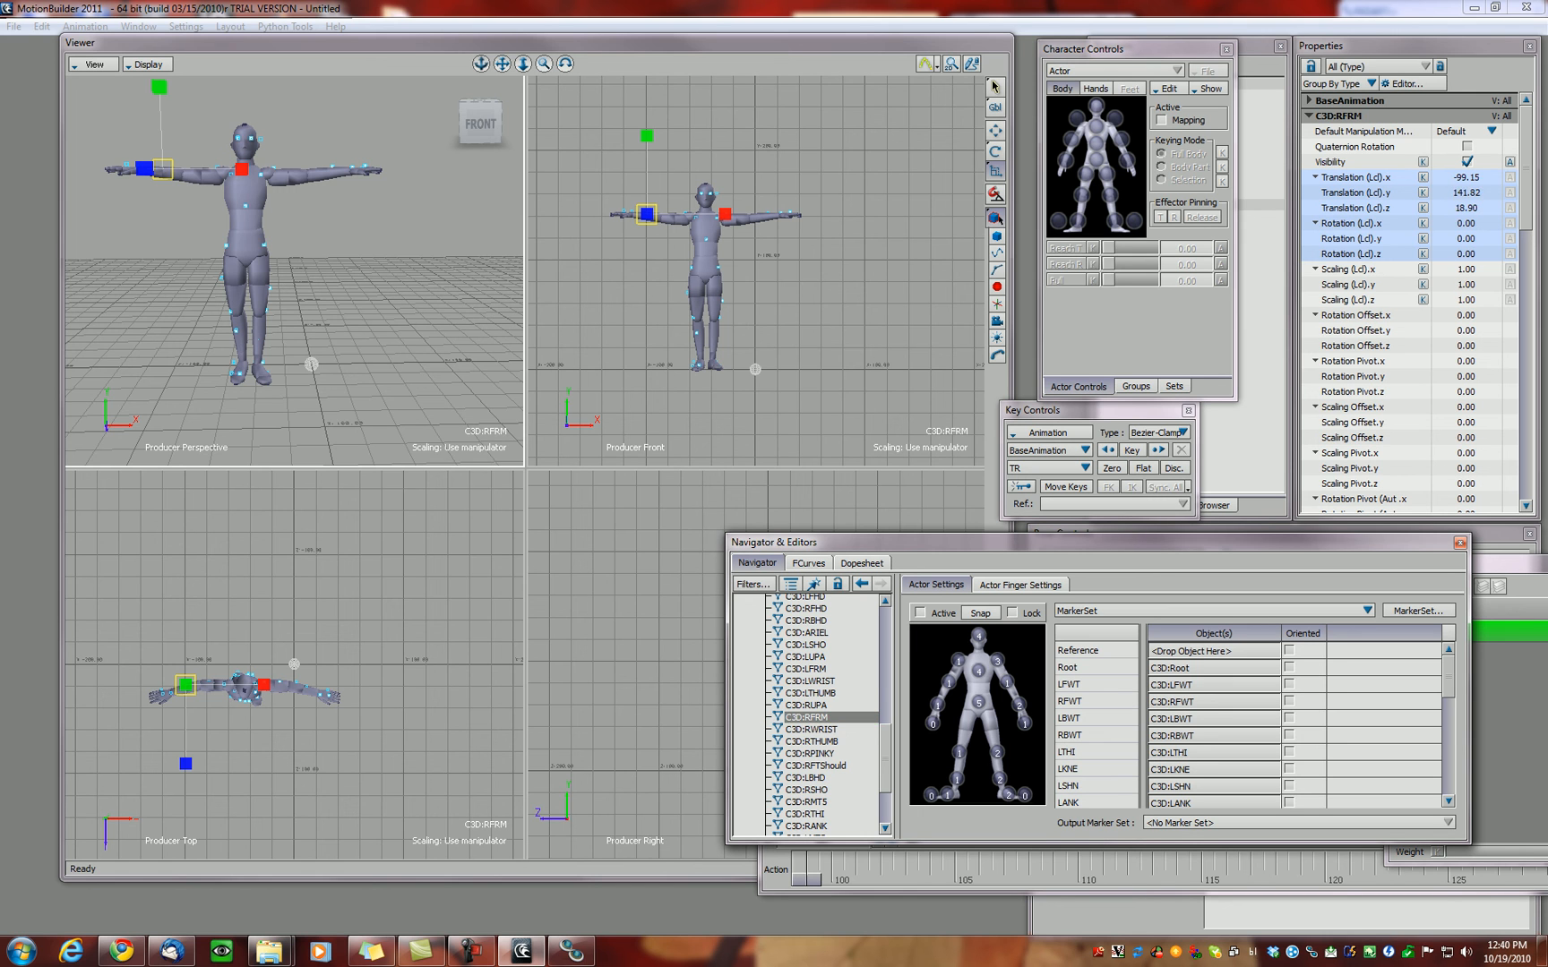
click(811, 729)
drag(811, 729, 826, 729)
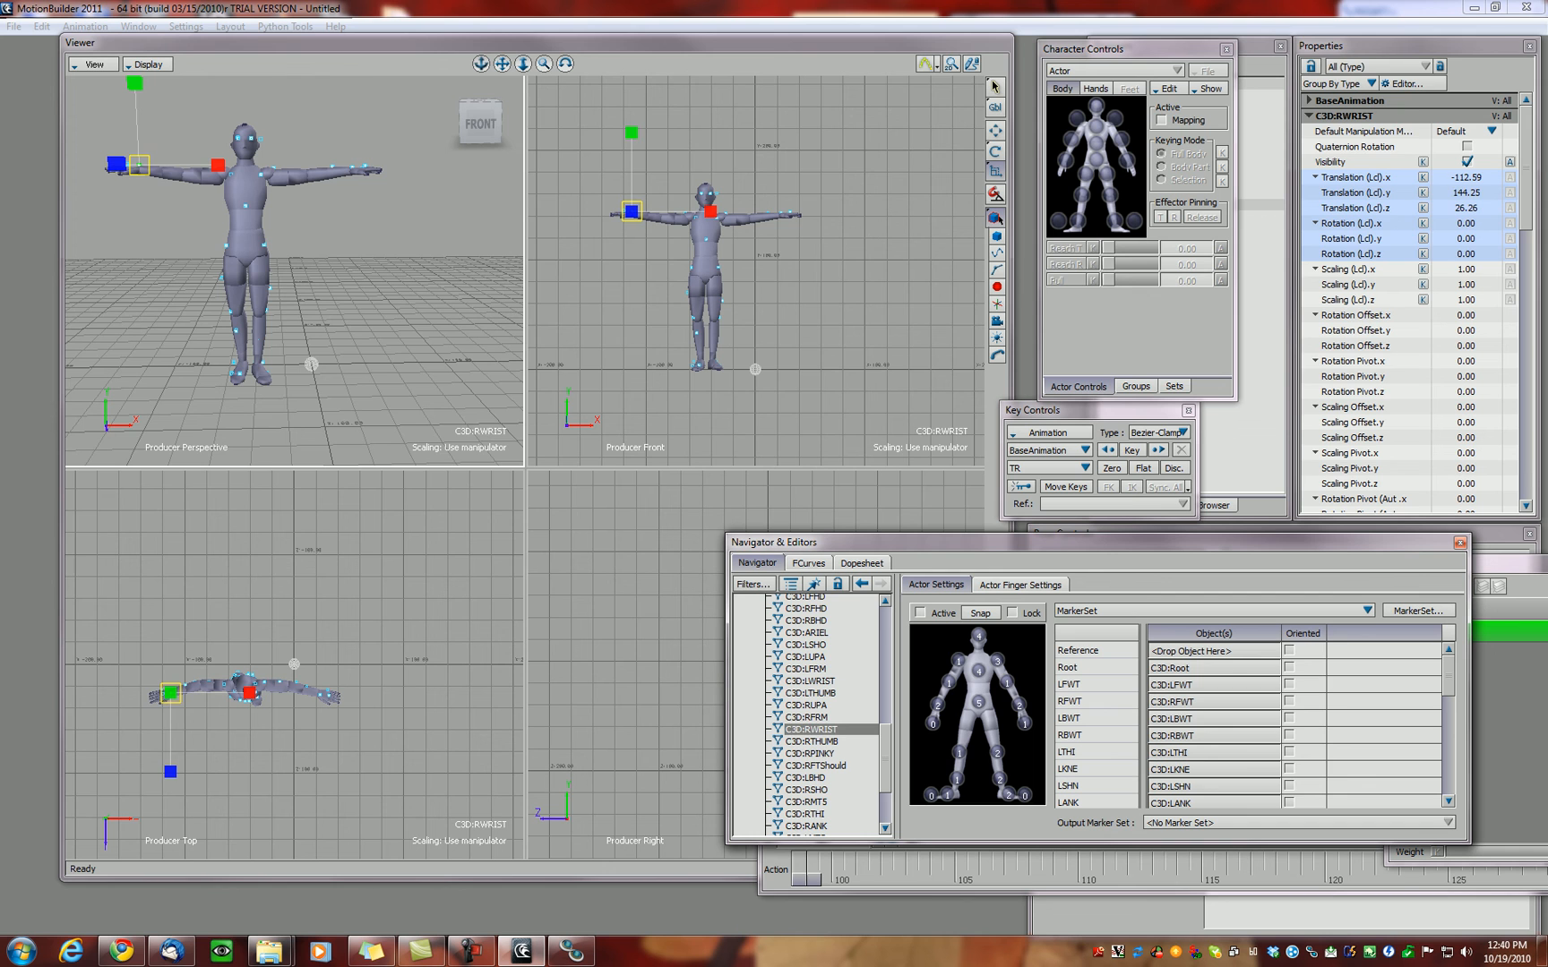
Step: Assign the markers RTHUMB and RPINKY together to the actor's right hand
click(811, 742)
shift+click(810, 753)
drag(811, 742, 826, 741)
Step: Assign markers RFTShould and RSHO to the actor's right shoulder, and LBHD to the head
scroll(824, 712, down, 2)
click(815, 706)
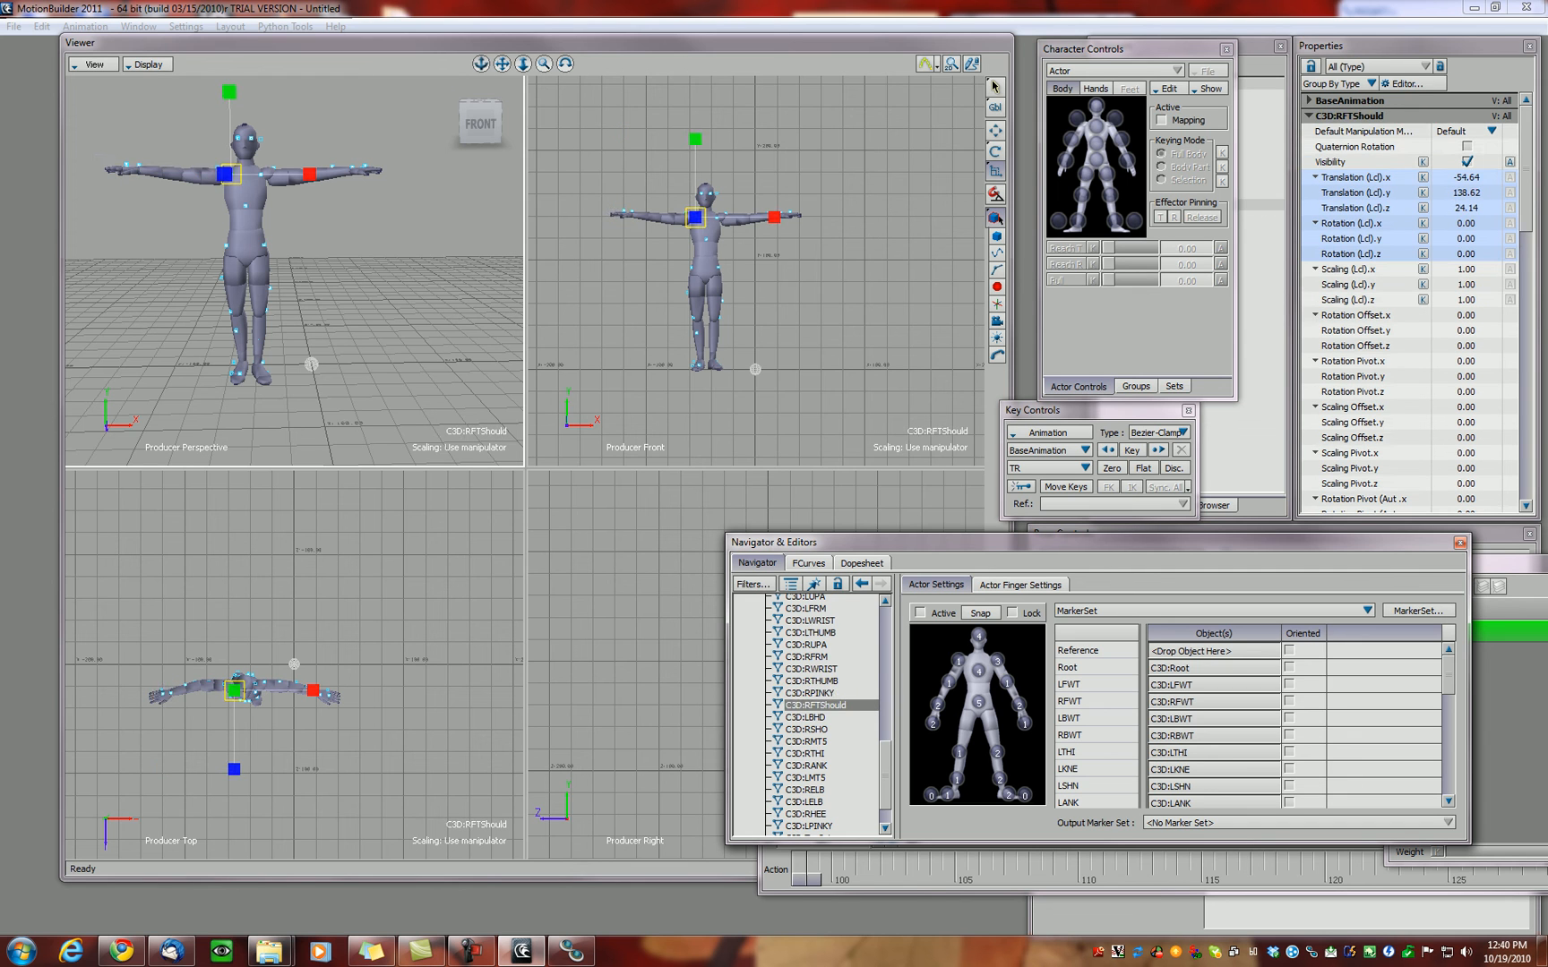
drag(815, 706, 958, 662)
click(806, 717)
drag(806, 717, 978, 636)
drag(808, 729, 958, 661)
Step: Assign marker RMT5 to the actor's right foot, RTHI to the right knee and RANK to the right lower leg
drag(808, 742, 948, 795)
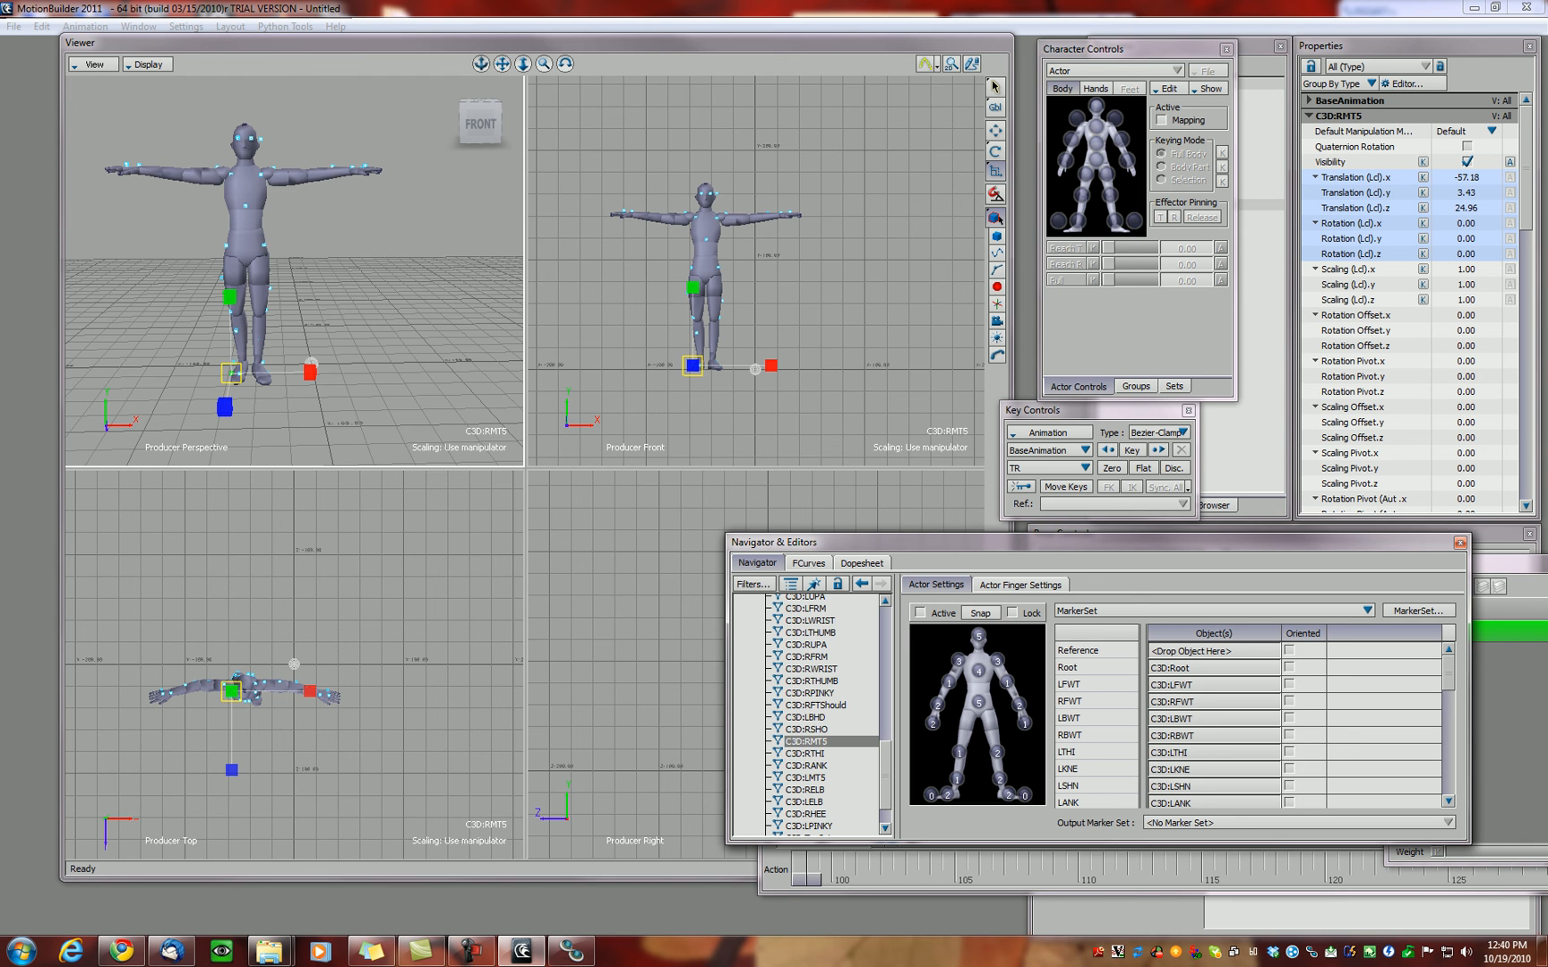
click(808, 753)
drag(807, 753, 960, 752)
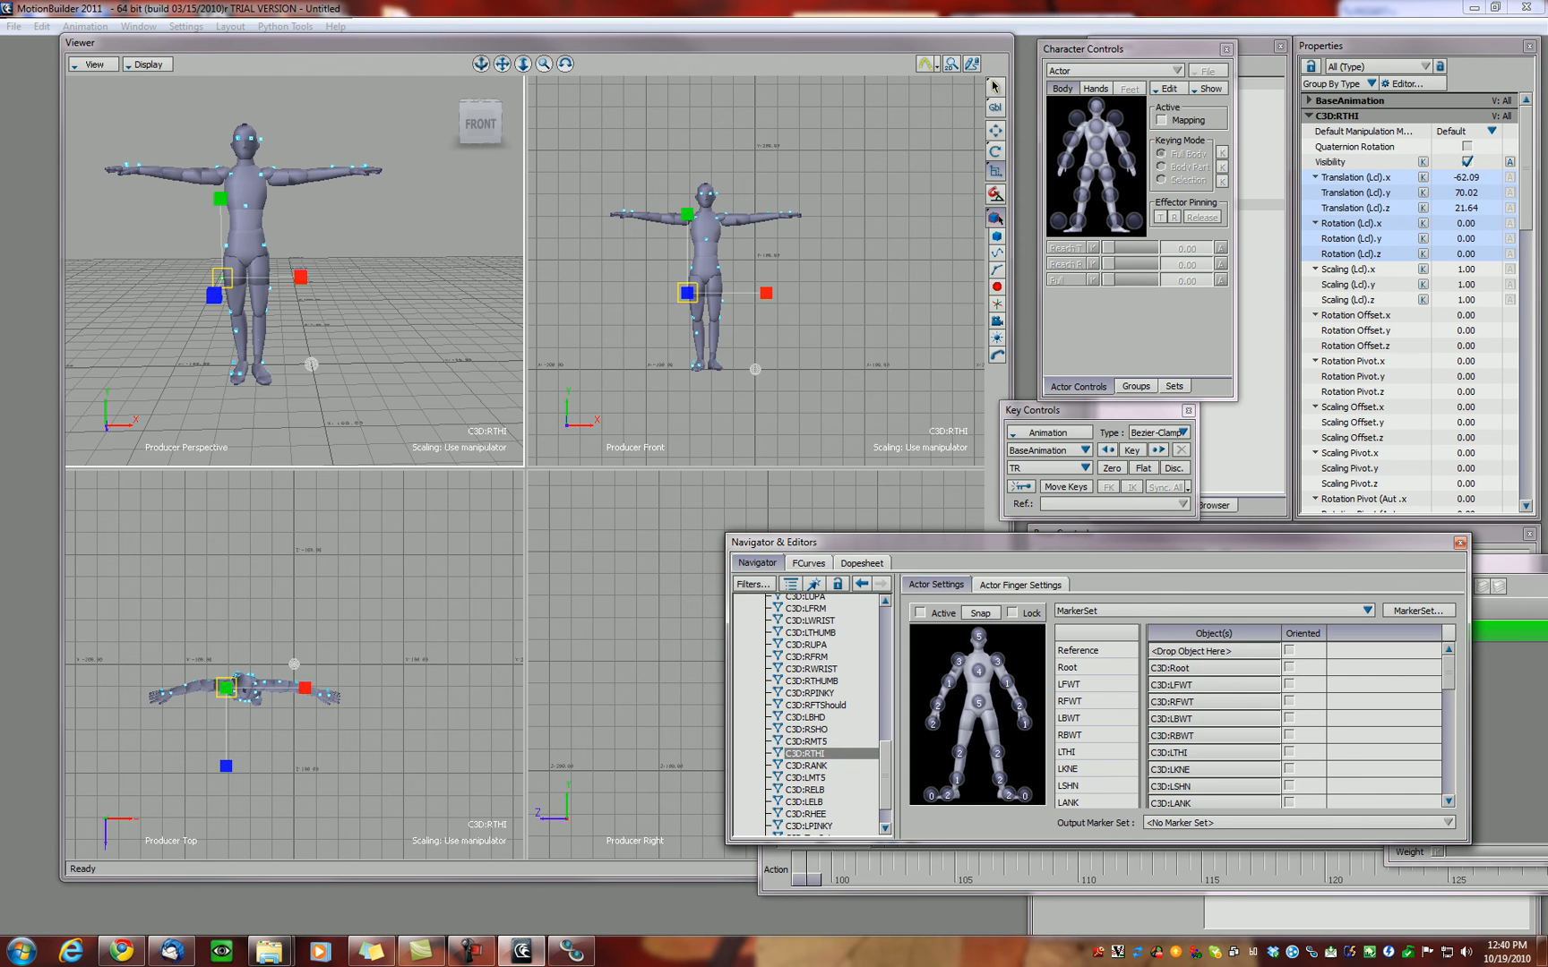
click(807, 766)
drag(808, 766, 956, 780)
Step: Assign marker LMT5 to the actor's left foot, RELB to the right upper arm and LELB to the left upper arm
scroll(810, 770, down, 2)
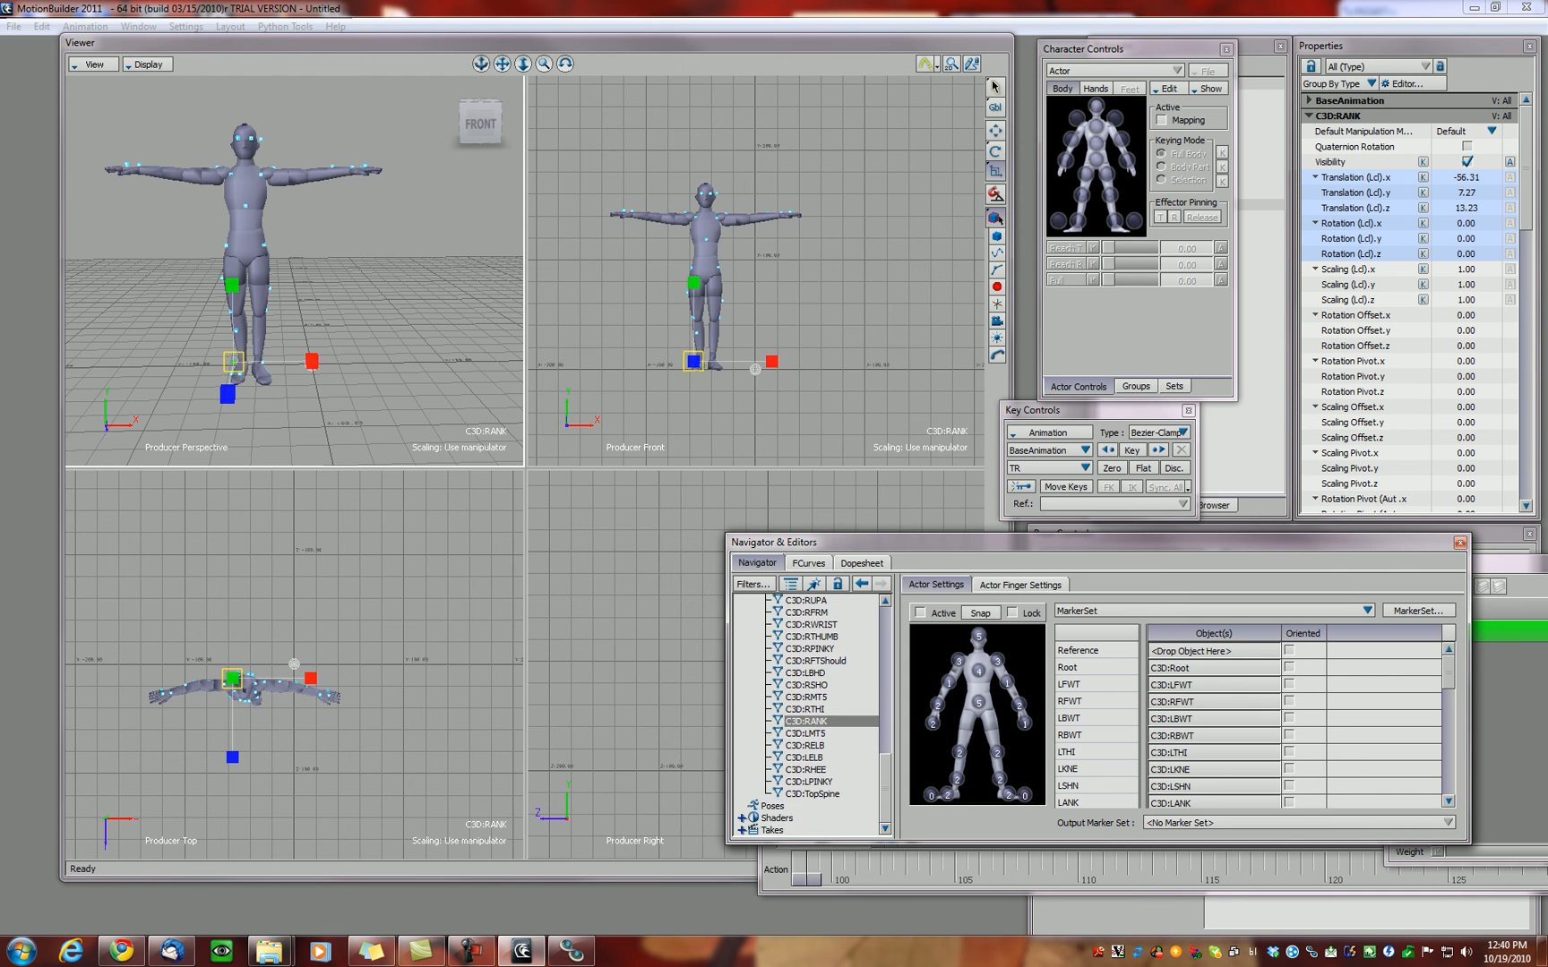
click(807, 736)
drag(807, 735, 1008, 795)
click(806, 745)
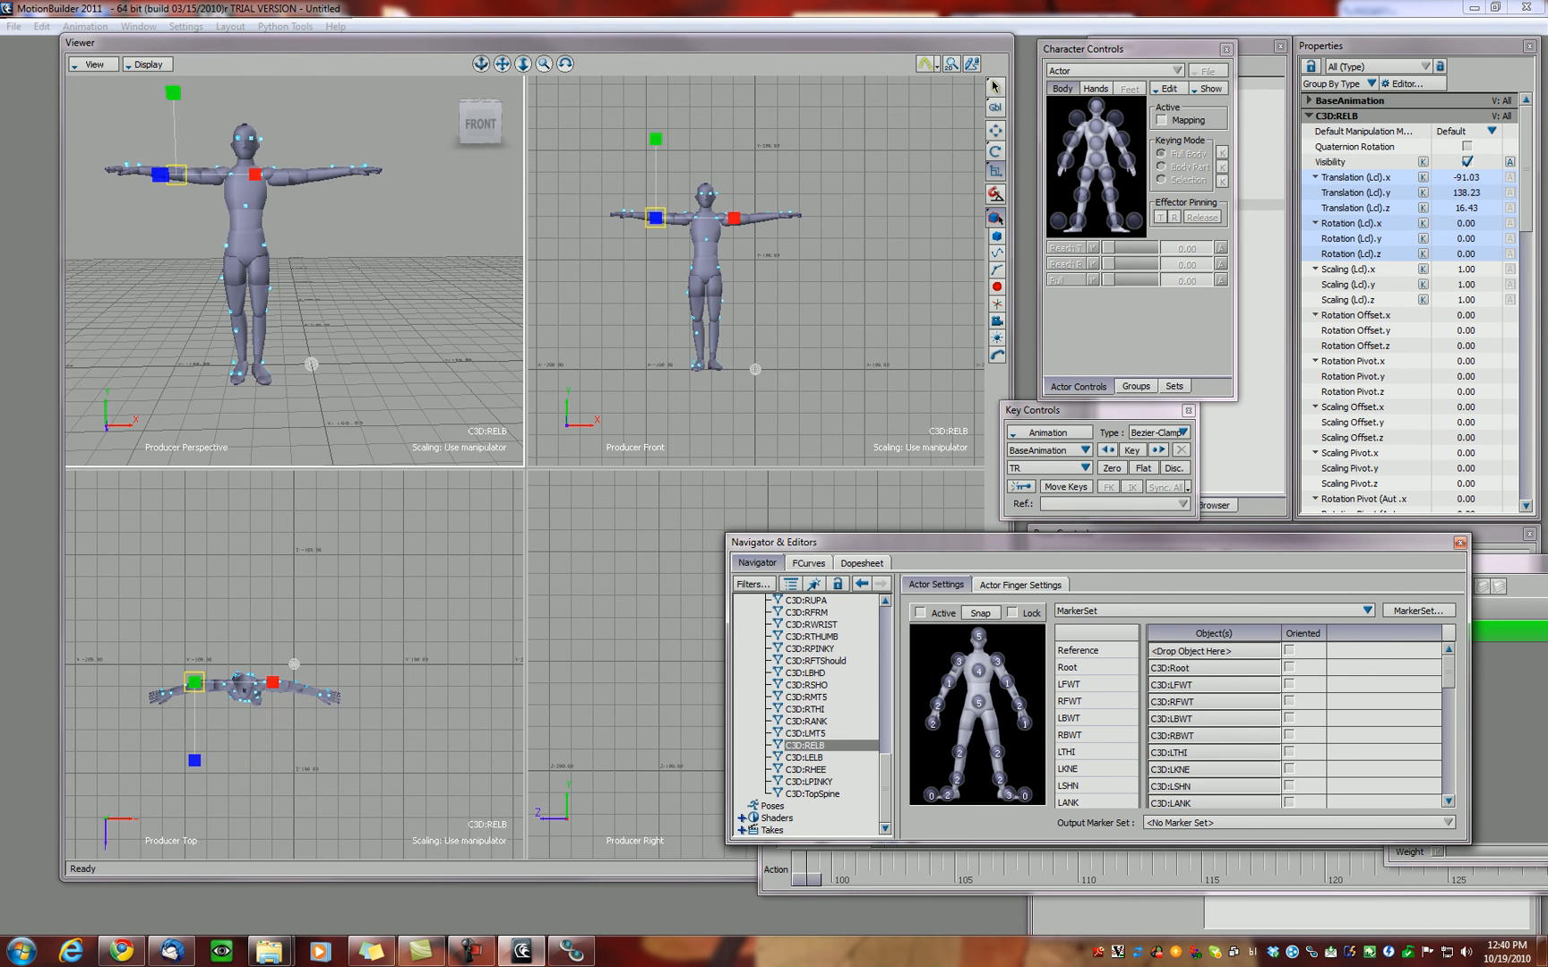
drag(806, 745, 949, 683)
click(805, 758)
drag(805, 758, 1007, 683)
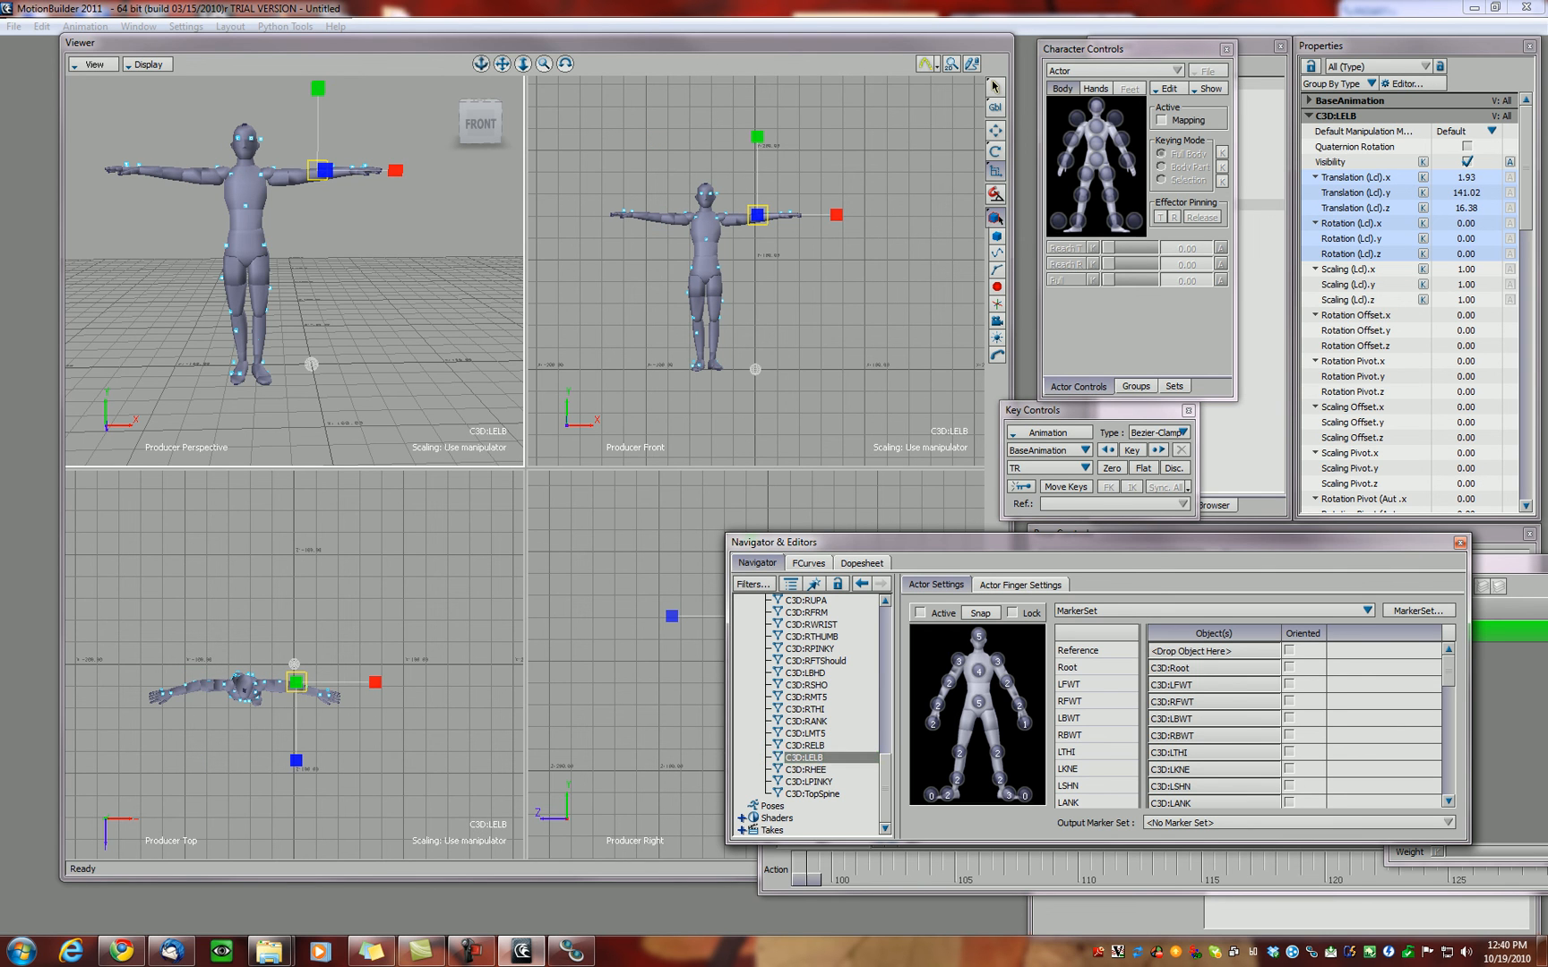
Step: Assign the marker RHEE to the actor's right knee
click(805, 771)
drag(805, 770, 809, 770)
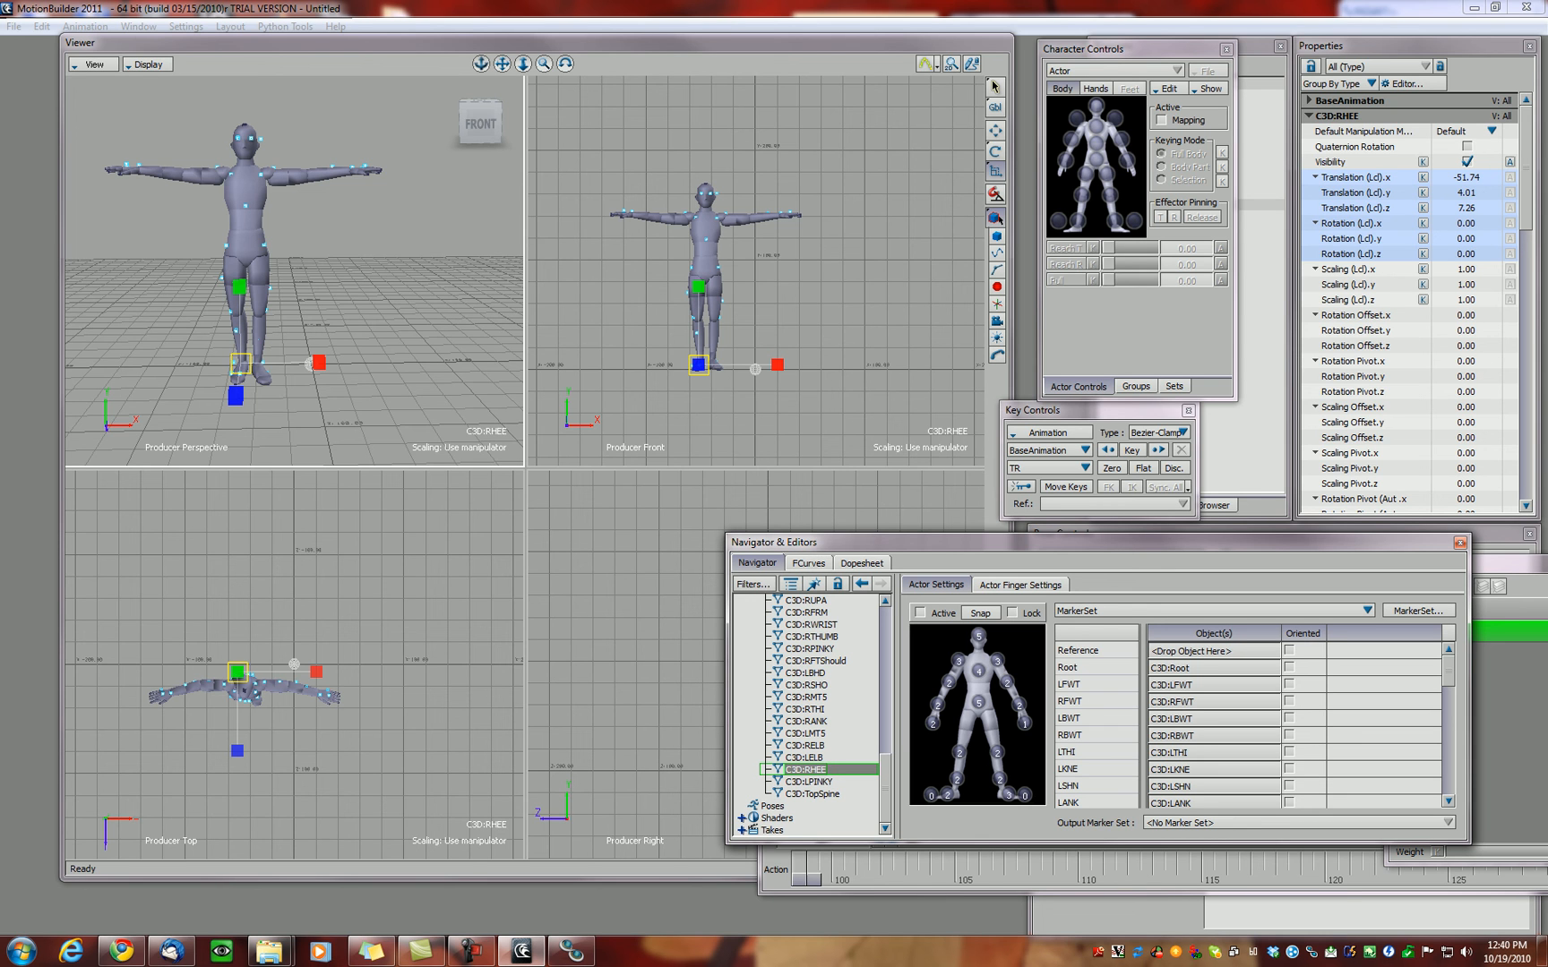
drag(808, 770, 959, 753)
Step: Assign marker LPINKY to the actor's left hand and TopSpine to the chest
click(809, 782)
drag(809, 782, 1024, 722)
click(812, 794)
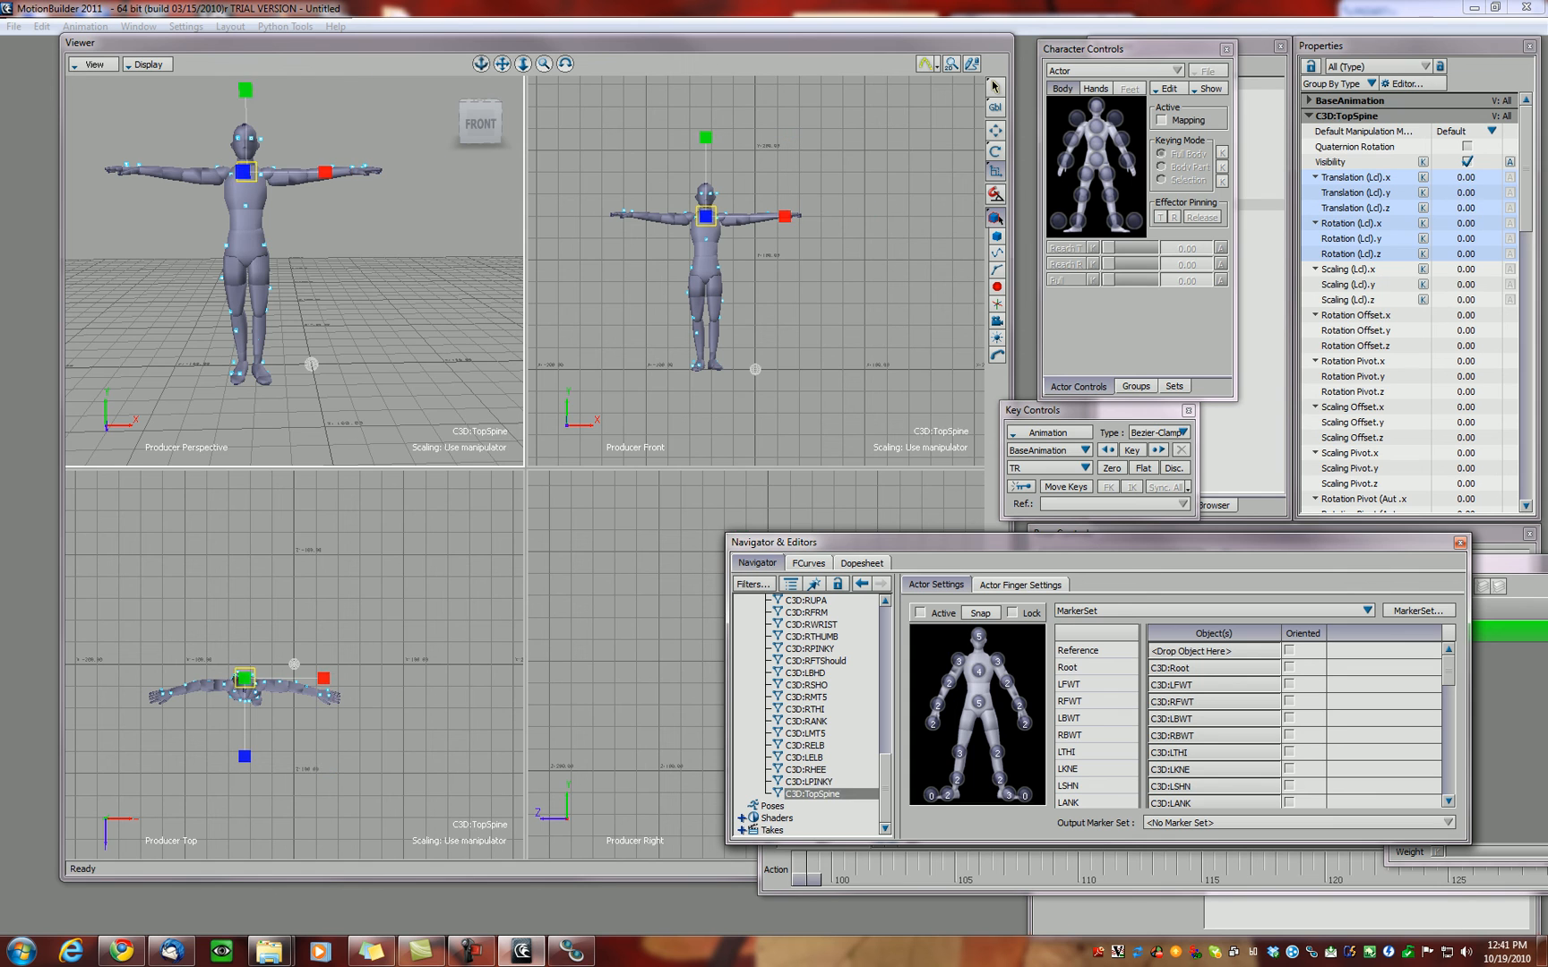
drag(812, 795, 979, 671)
Step: Remove the RHEE entry from the markers assigned to the actor's right knee
click(959, 754)
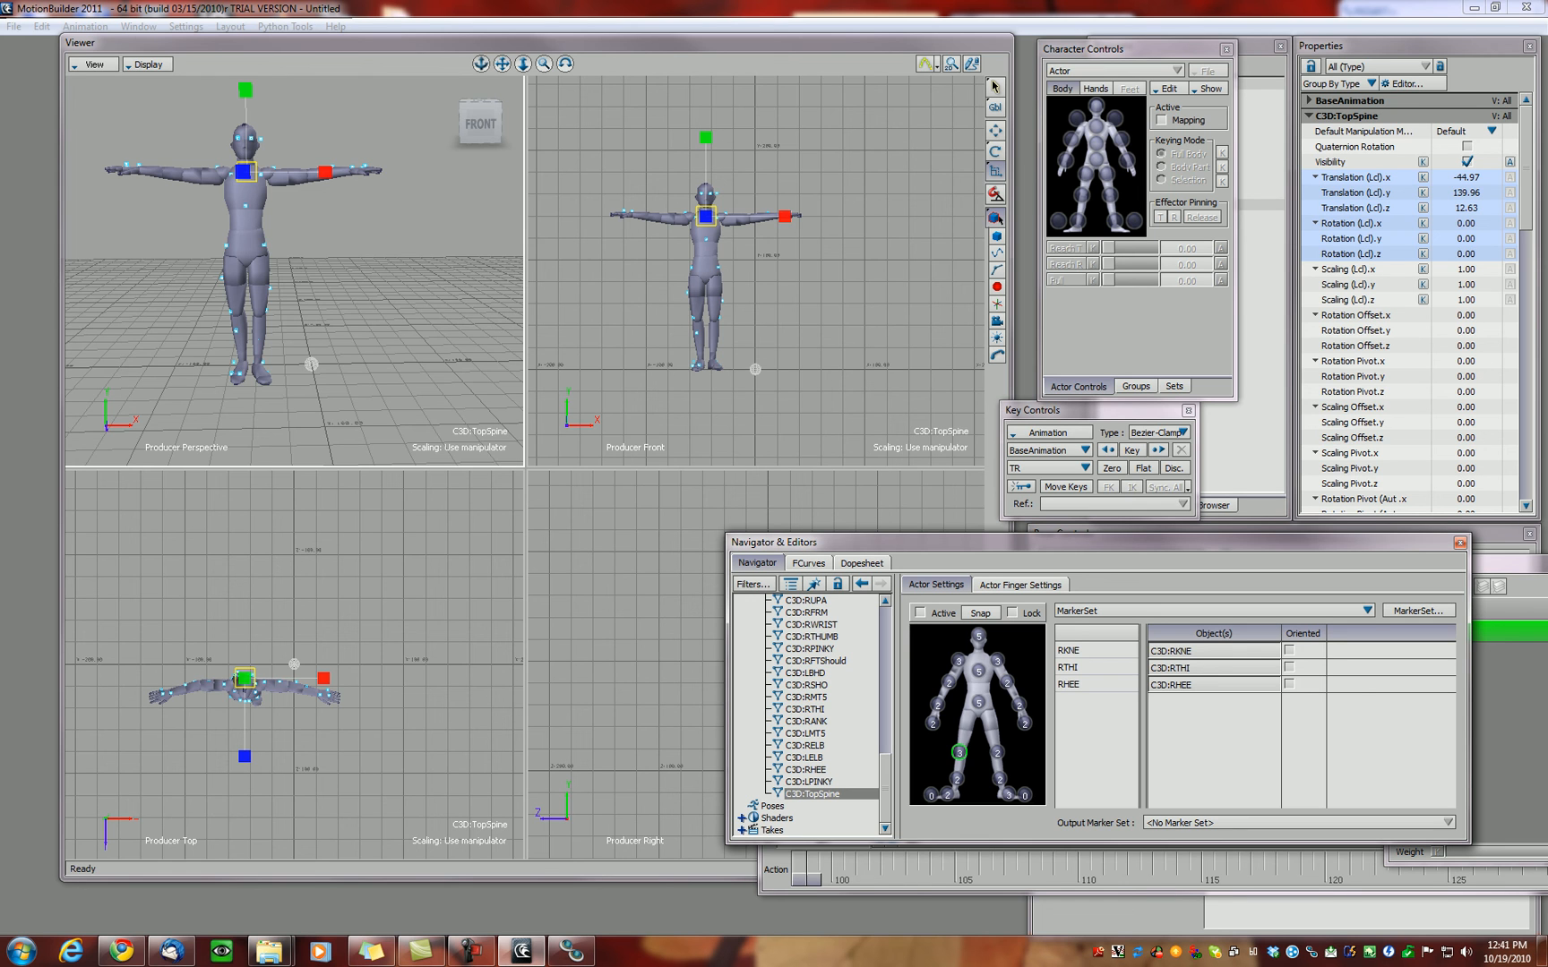
click(1069, 684)
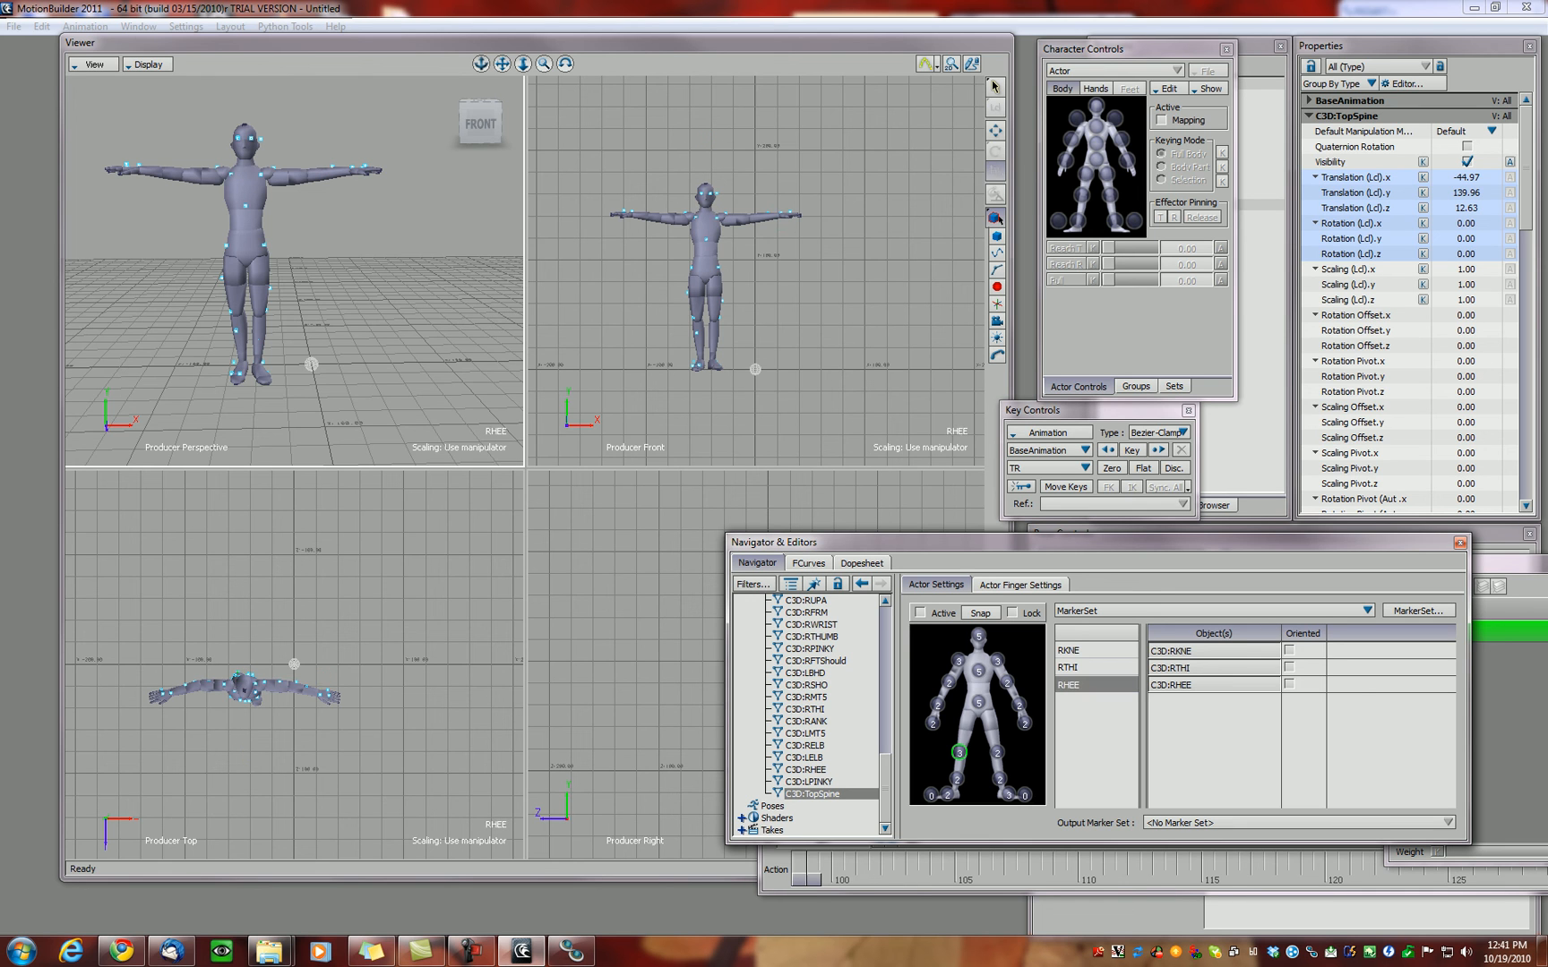
key(Delete)
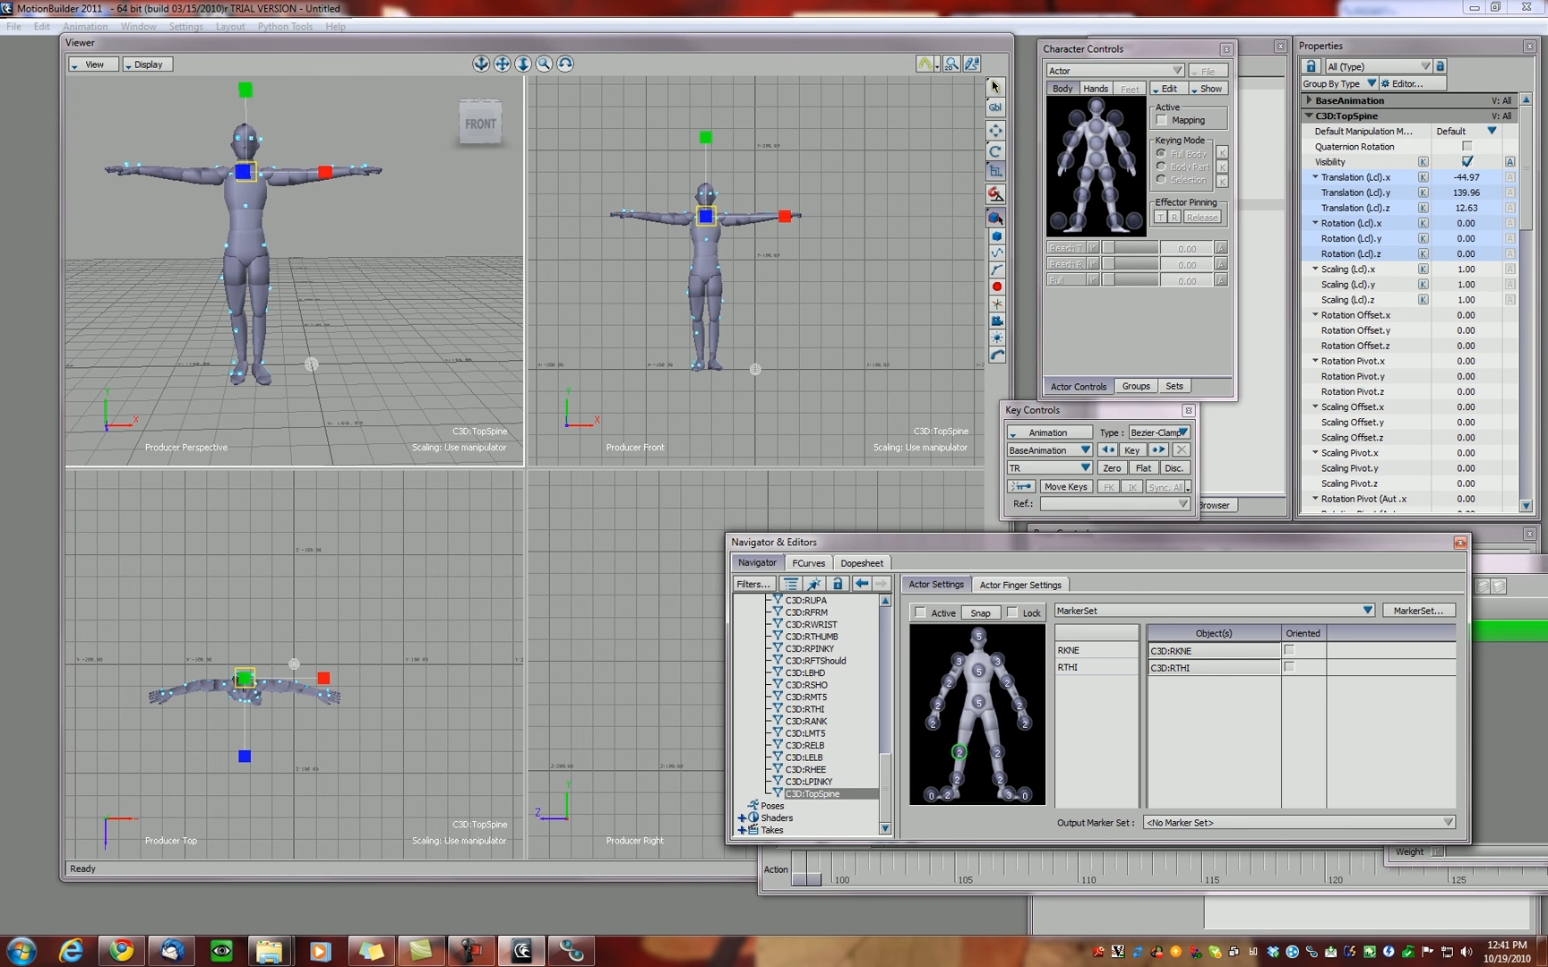
Step: Assign the marker RHEE to the actor's right foot, then check the markers listed for the right knee
click(947, 794)
scroll(811, 715, up, 5)
scroll(810, 714, down, 3)
scroll(810, 715, down, 2)
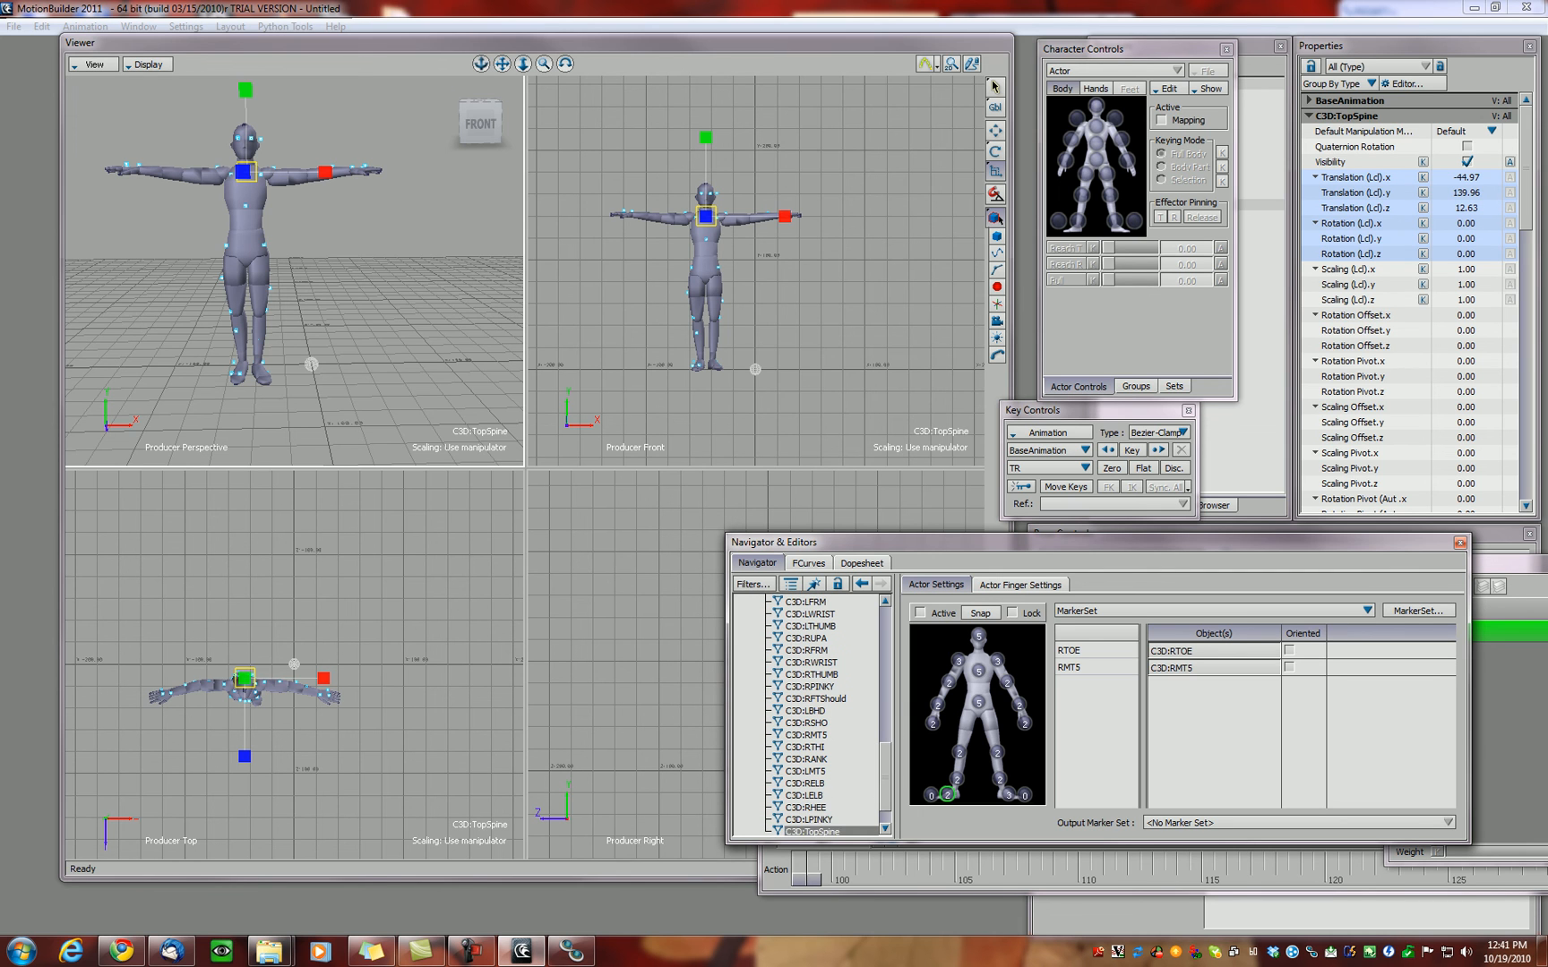
click(806, 807)
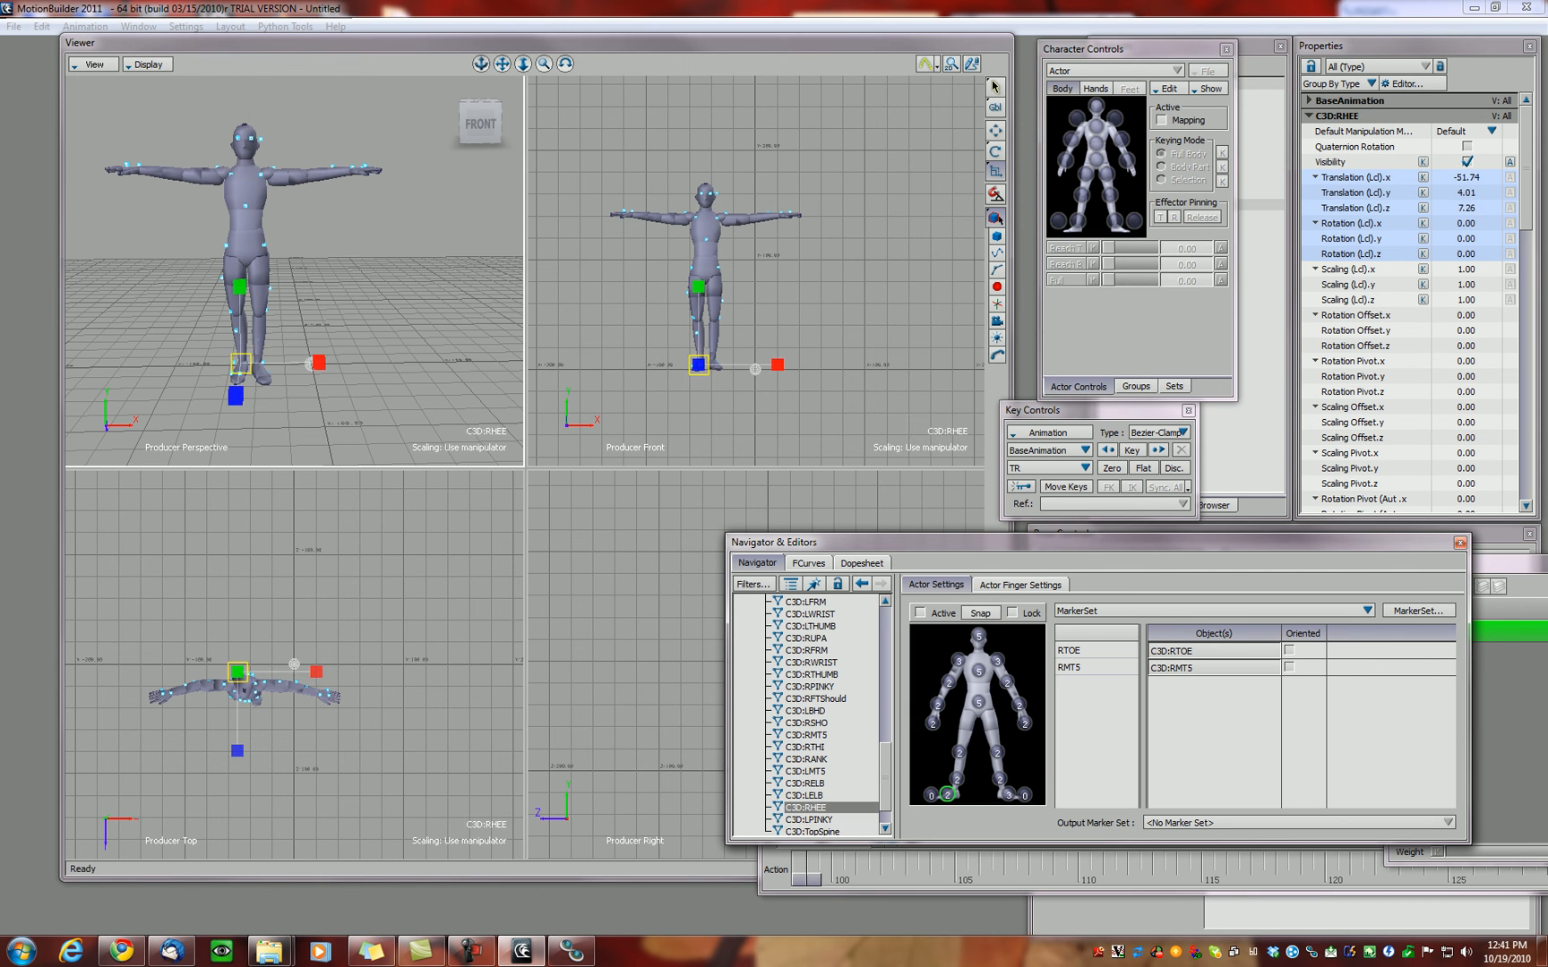
drag(806, 808, 946, 794)
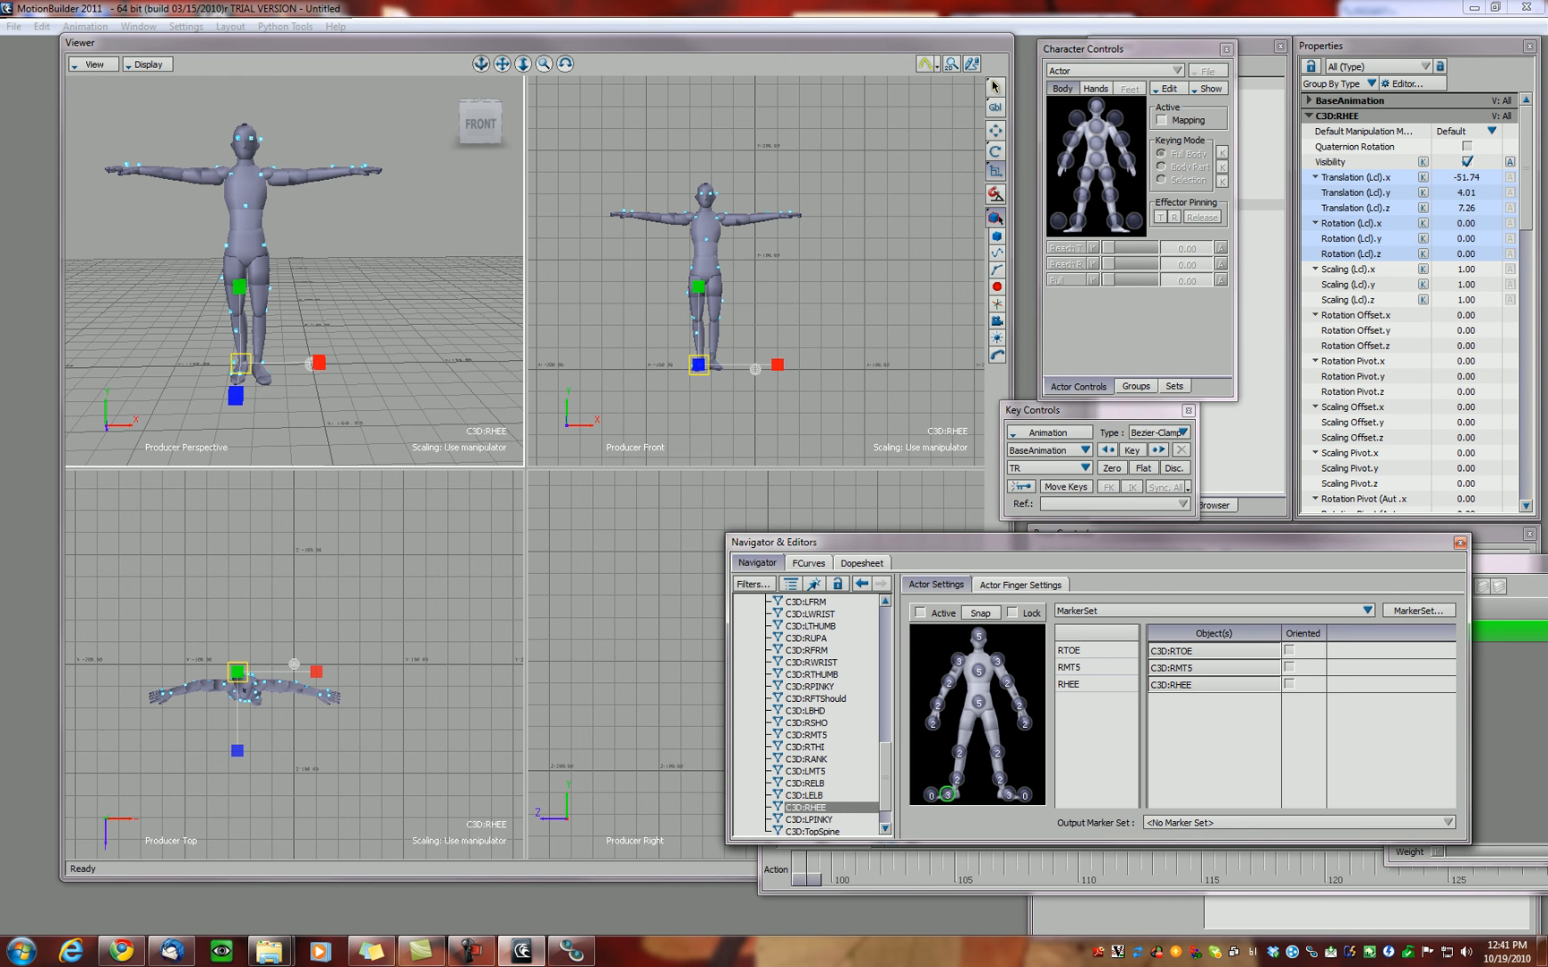
click(958, 753)
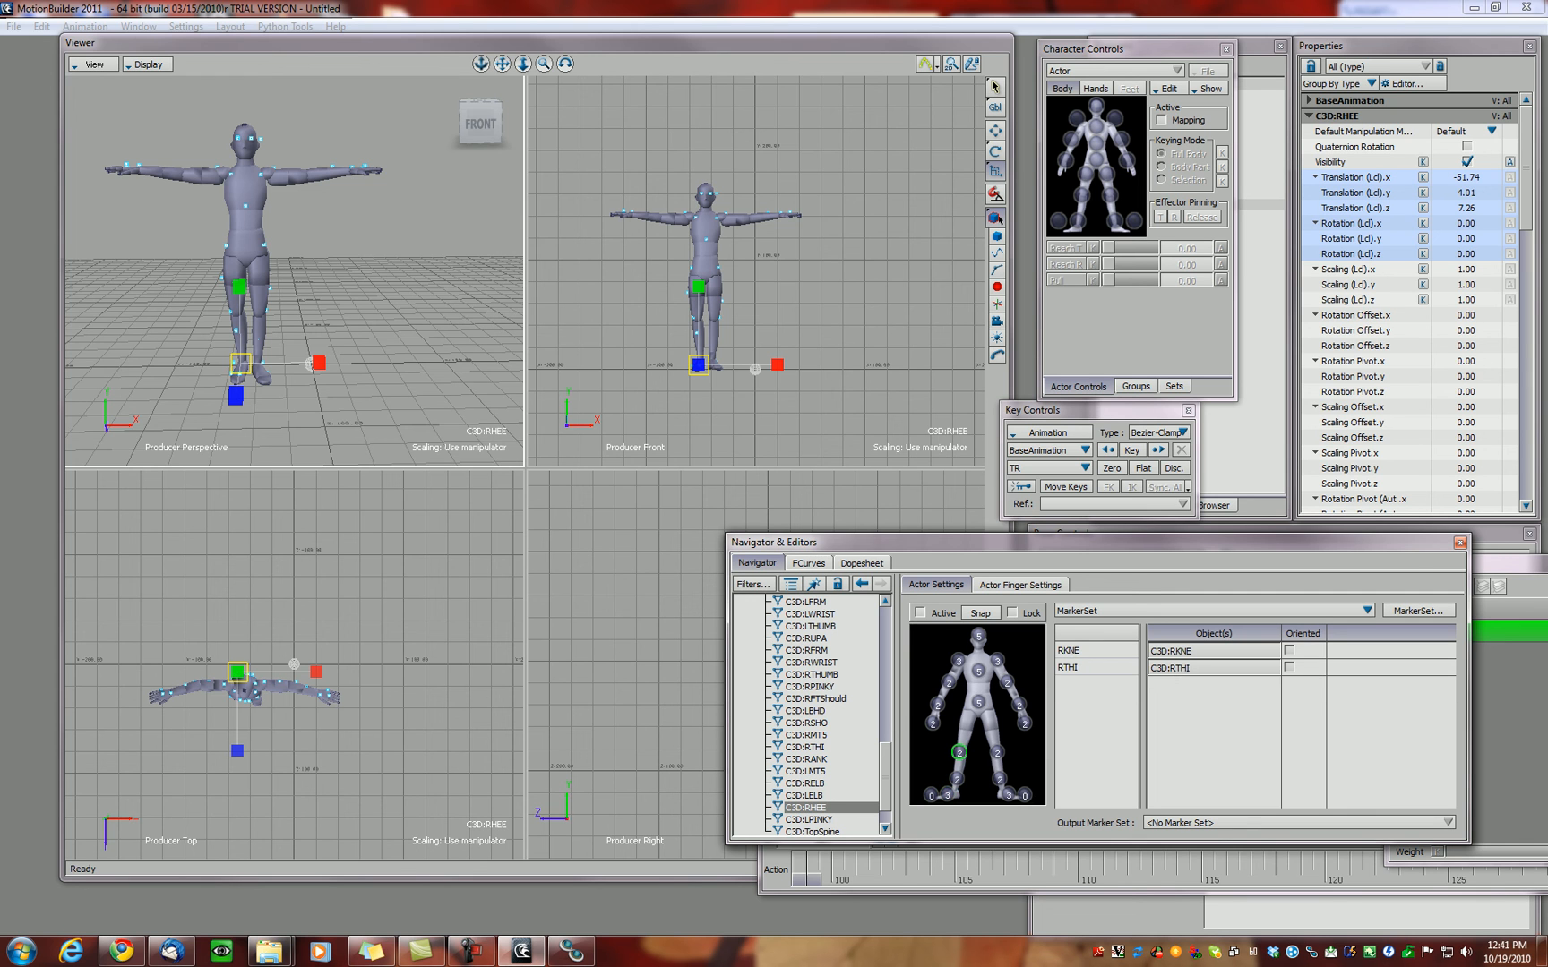
Step: Export the marker set to the Pop and Lock folder, adding "-v2" to the file name Zawadi PopLock TPose
click(1418, 610)
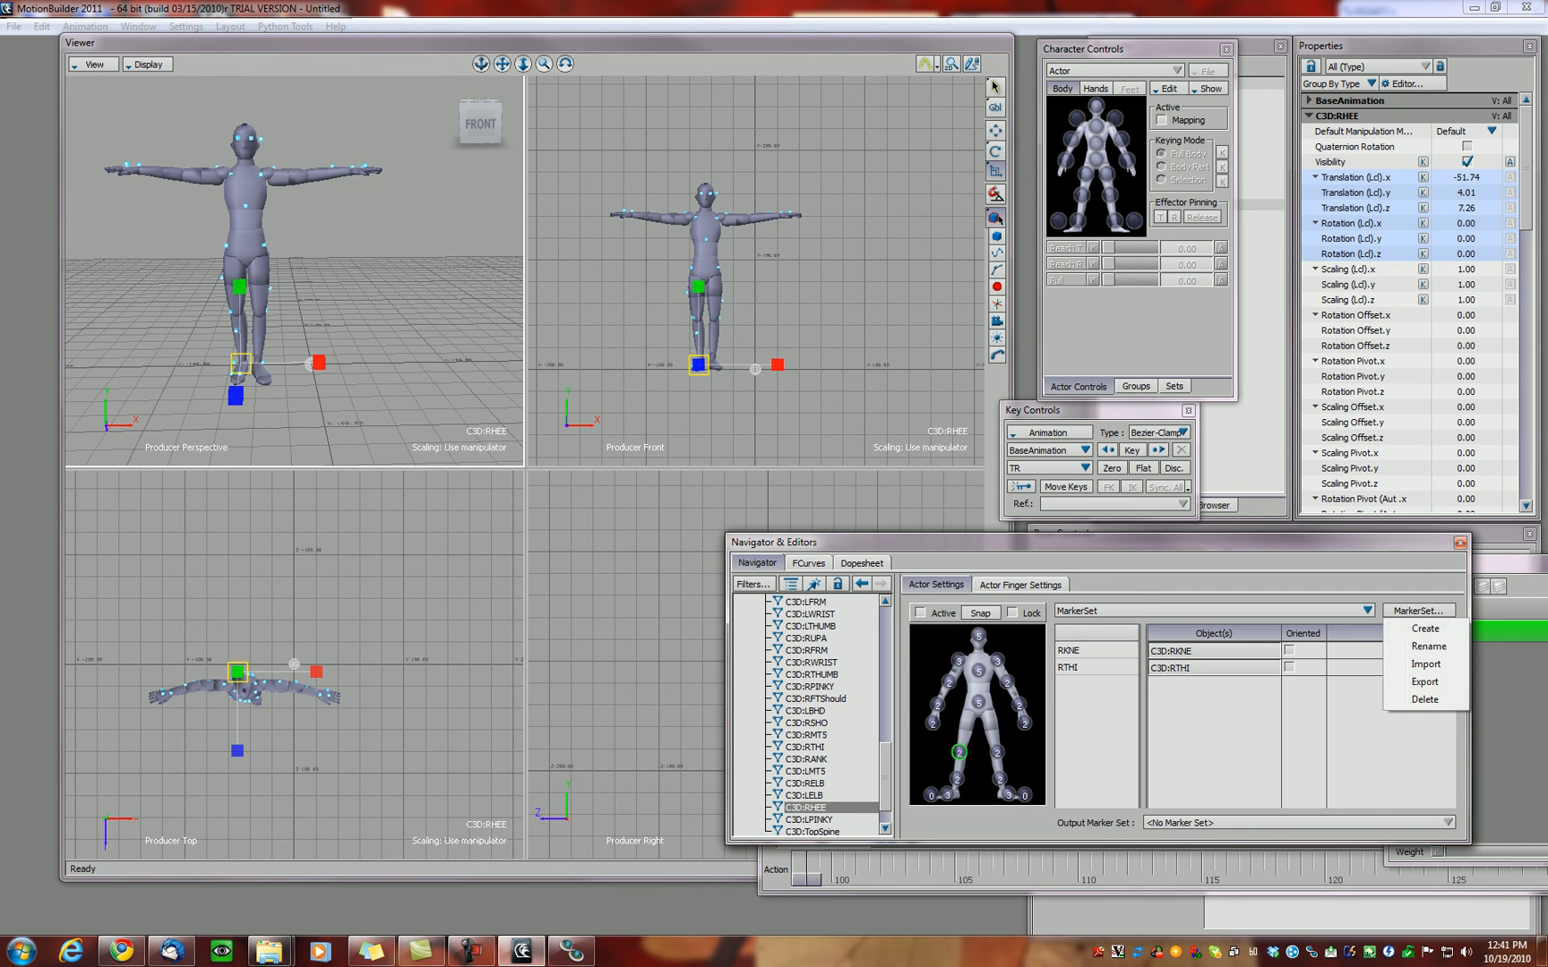
click(1424, 682)
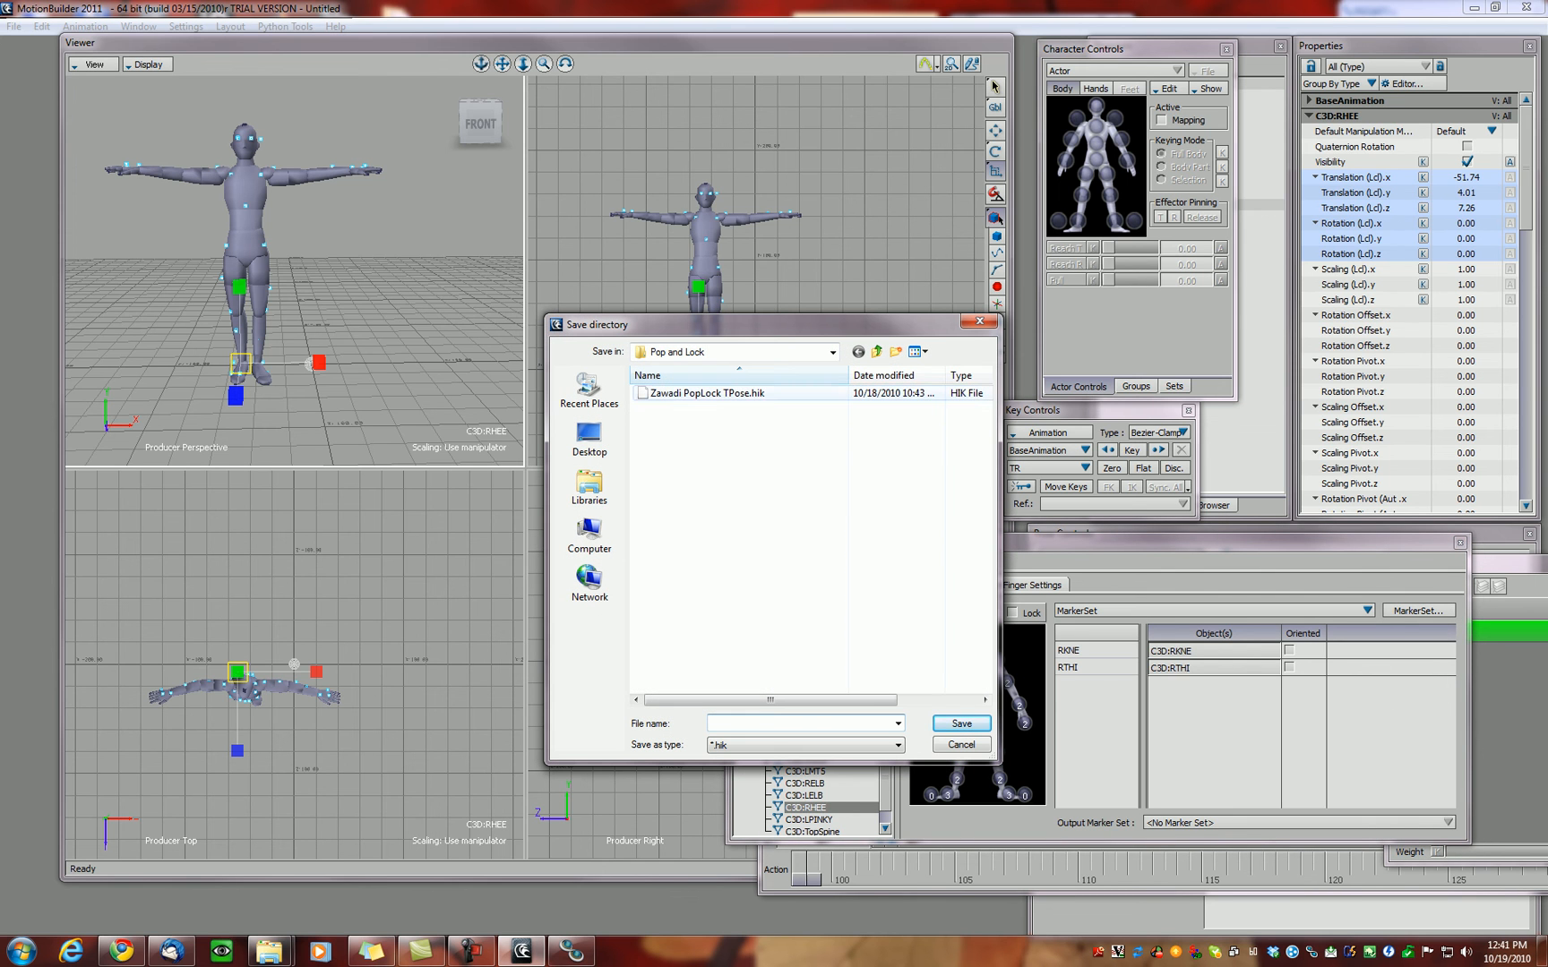
click(707, 393)
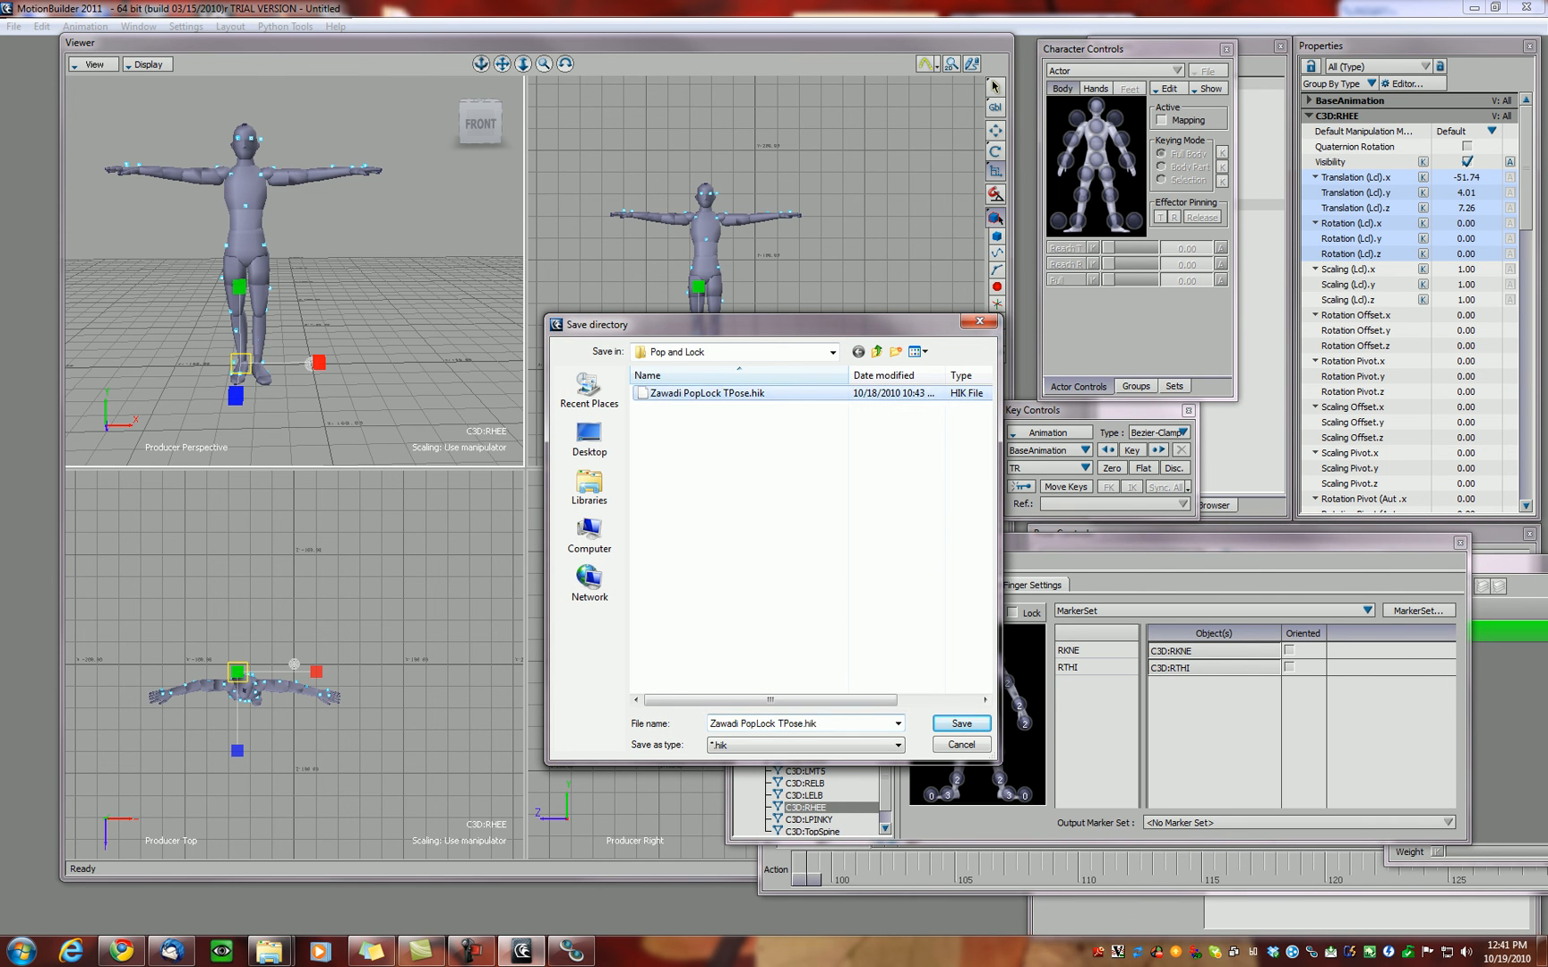
click(803, 724)
click(803, 724)
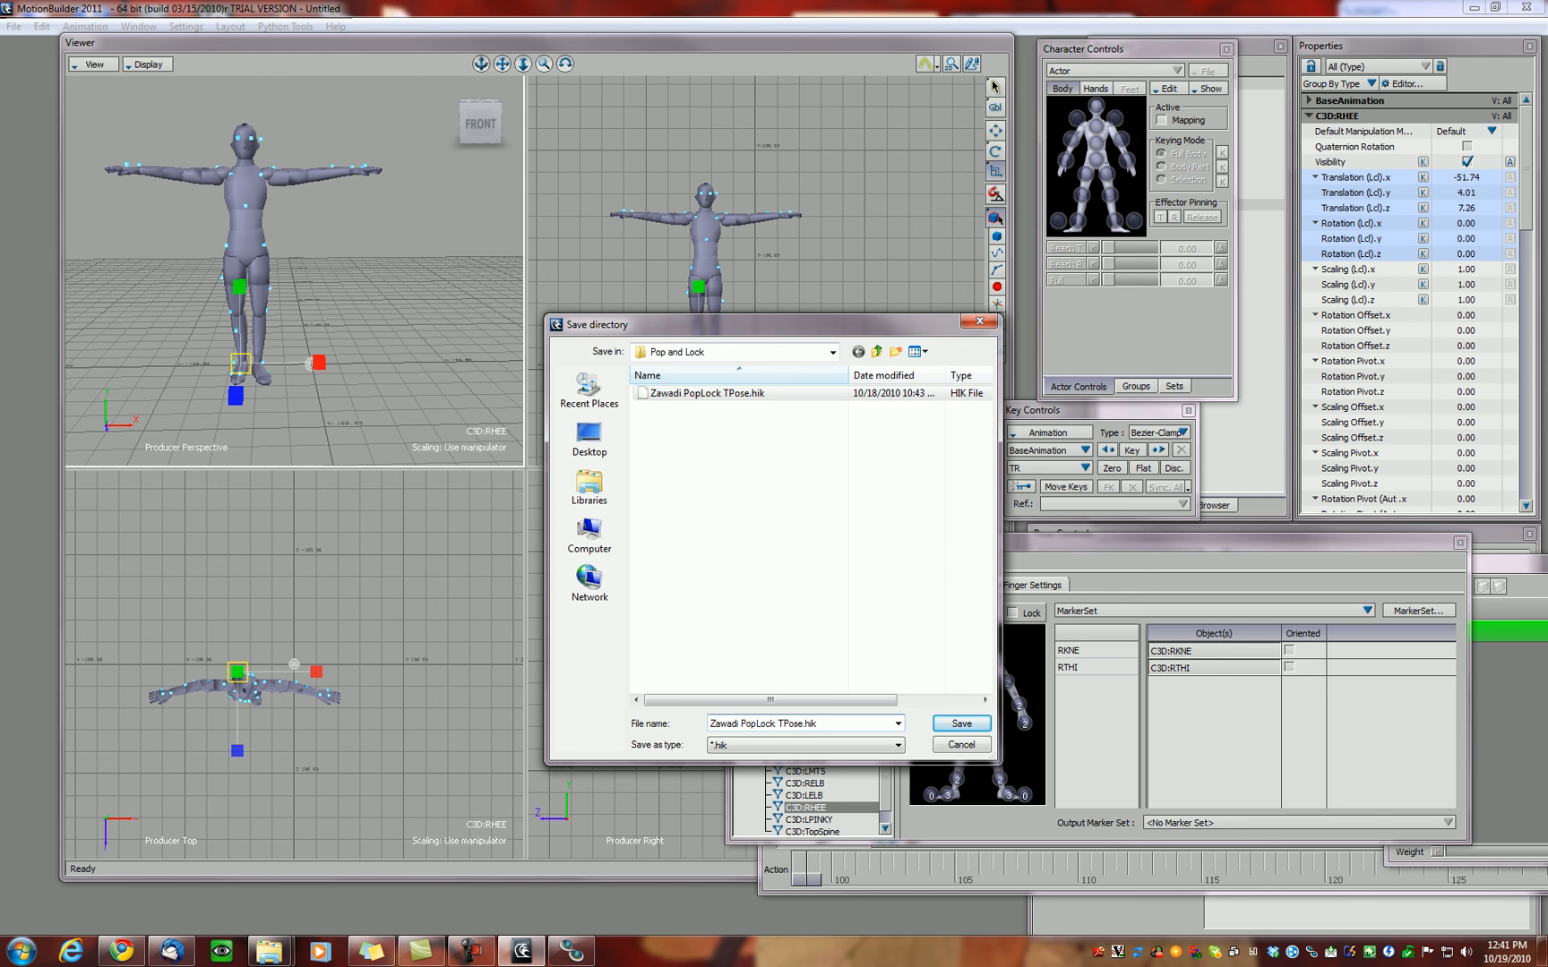
text(-v2)
key(Return)
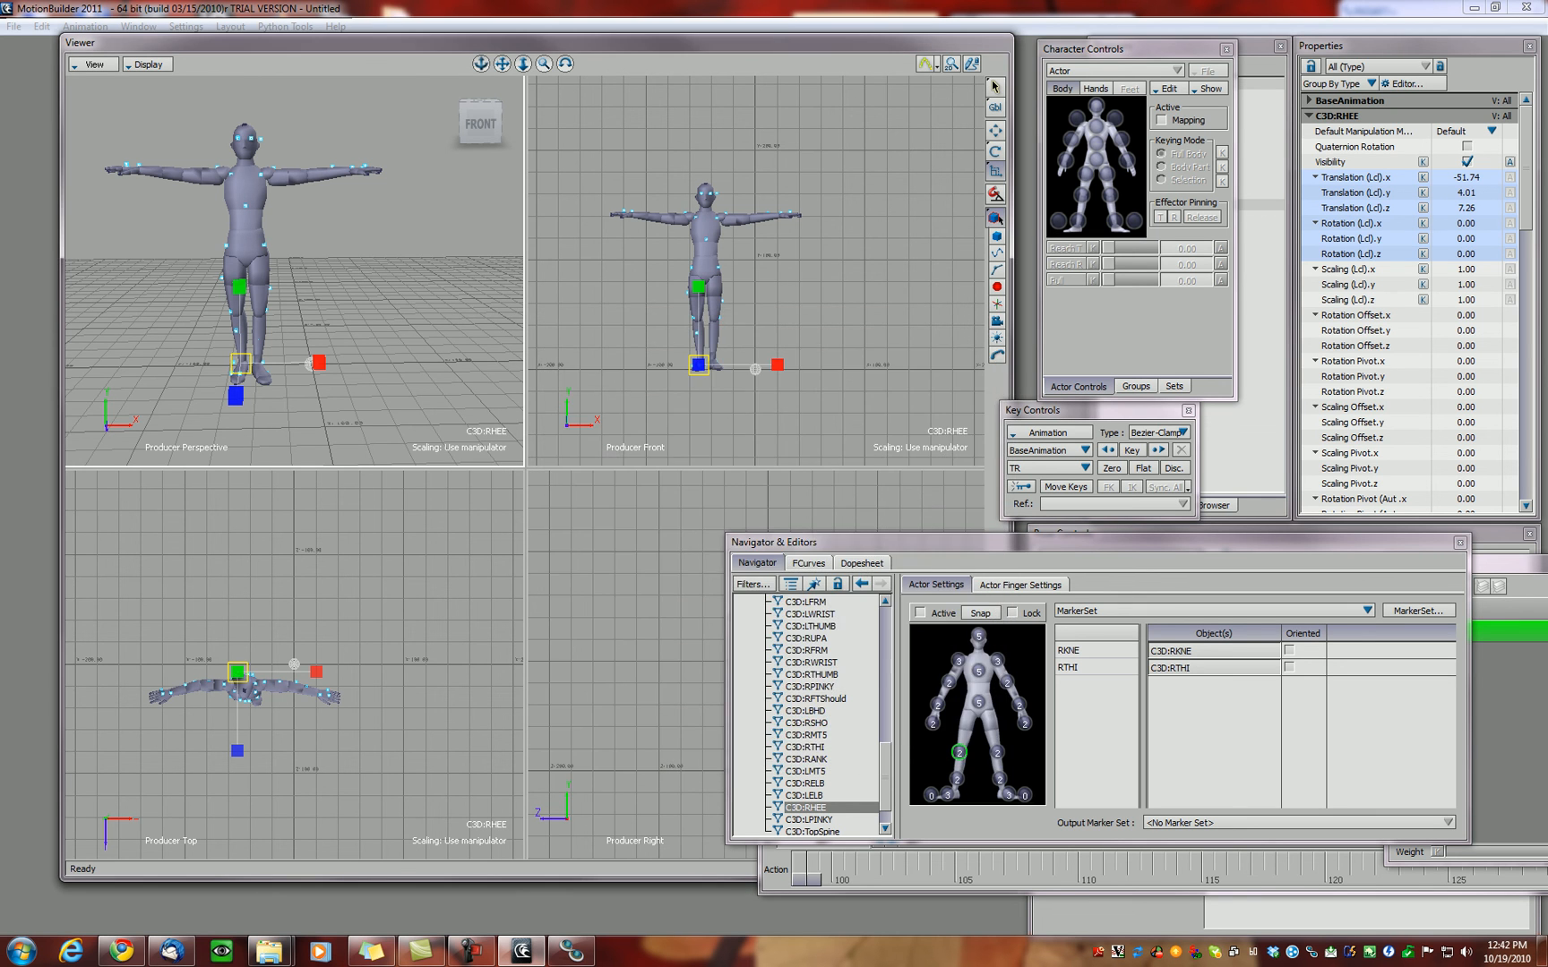
Step: Save the scene in the Zawadi folder as Zawadi T-Pose MB2011-v2.fbx, accepting the default save options
click(13, 26)
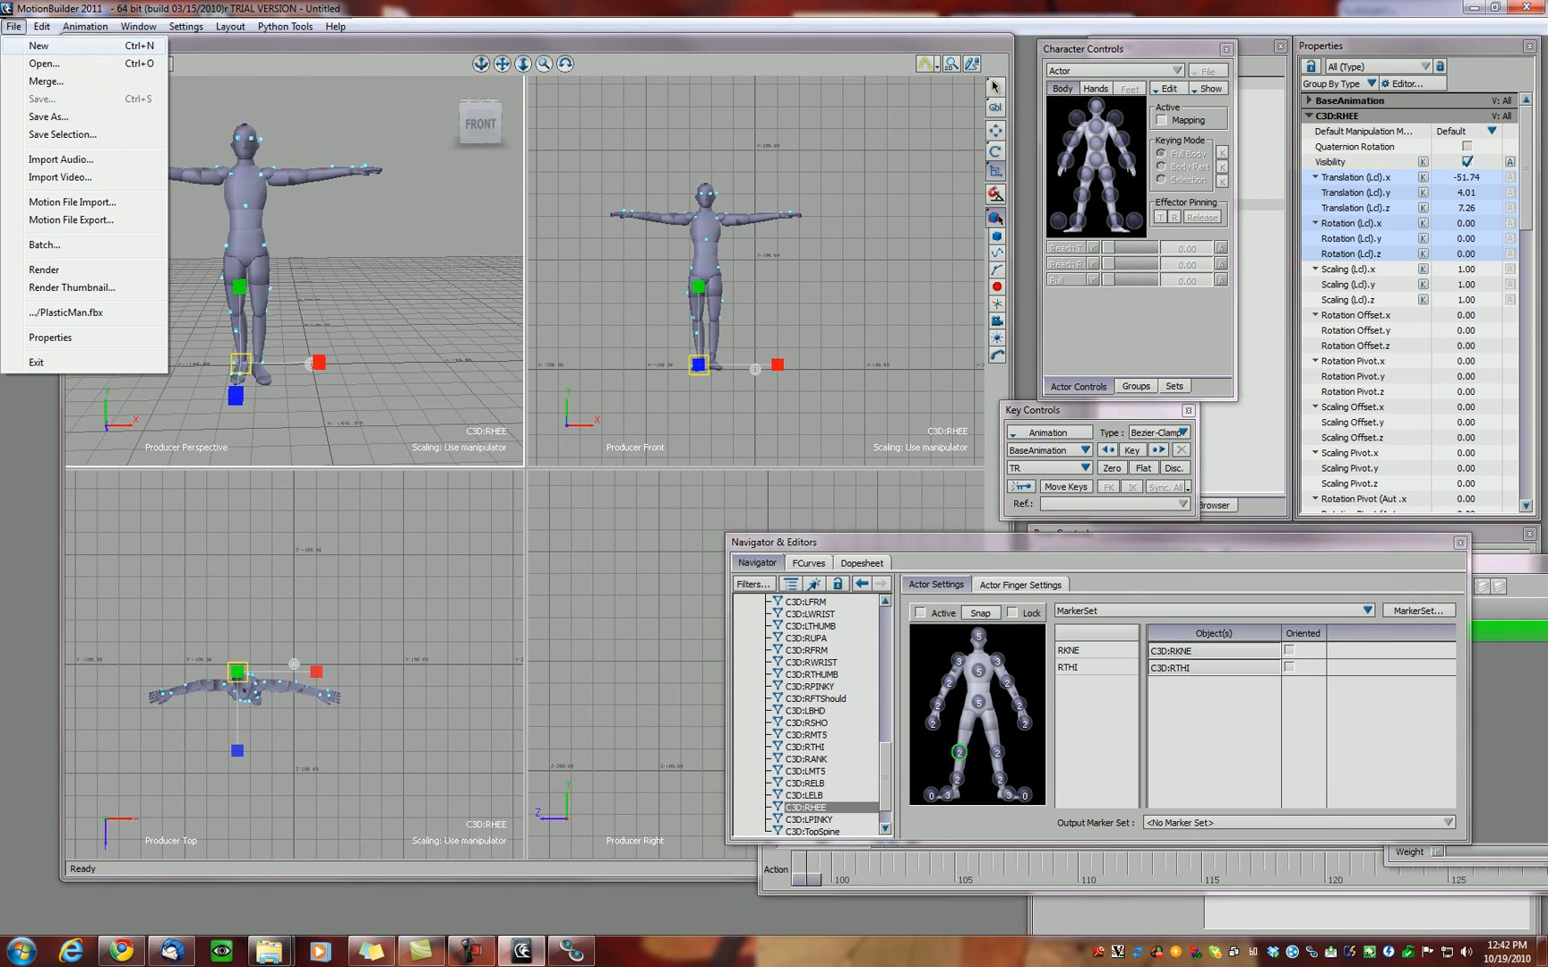
click(49, 116)
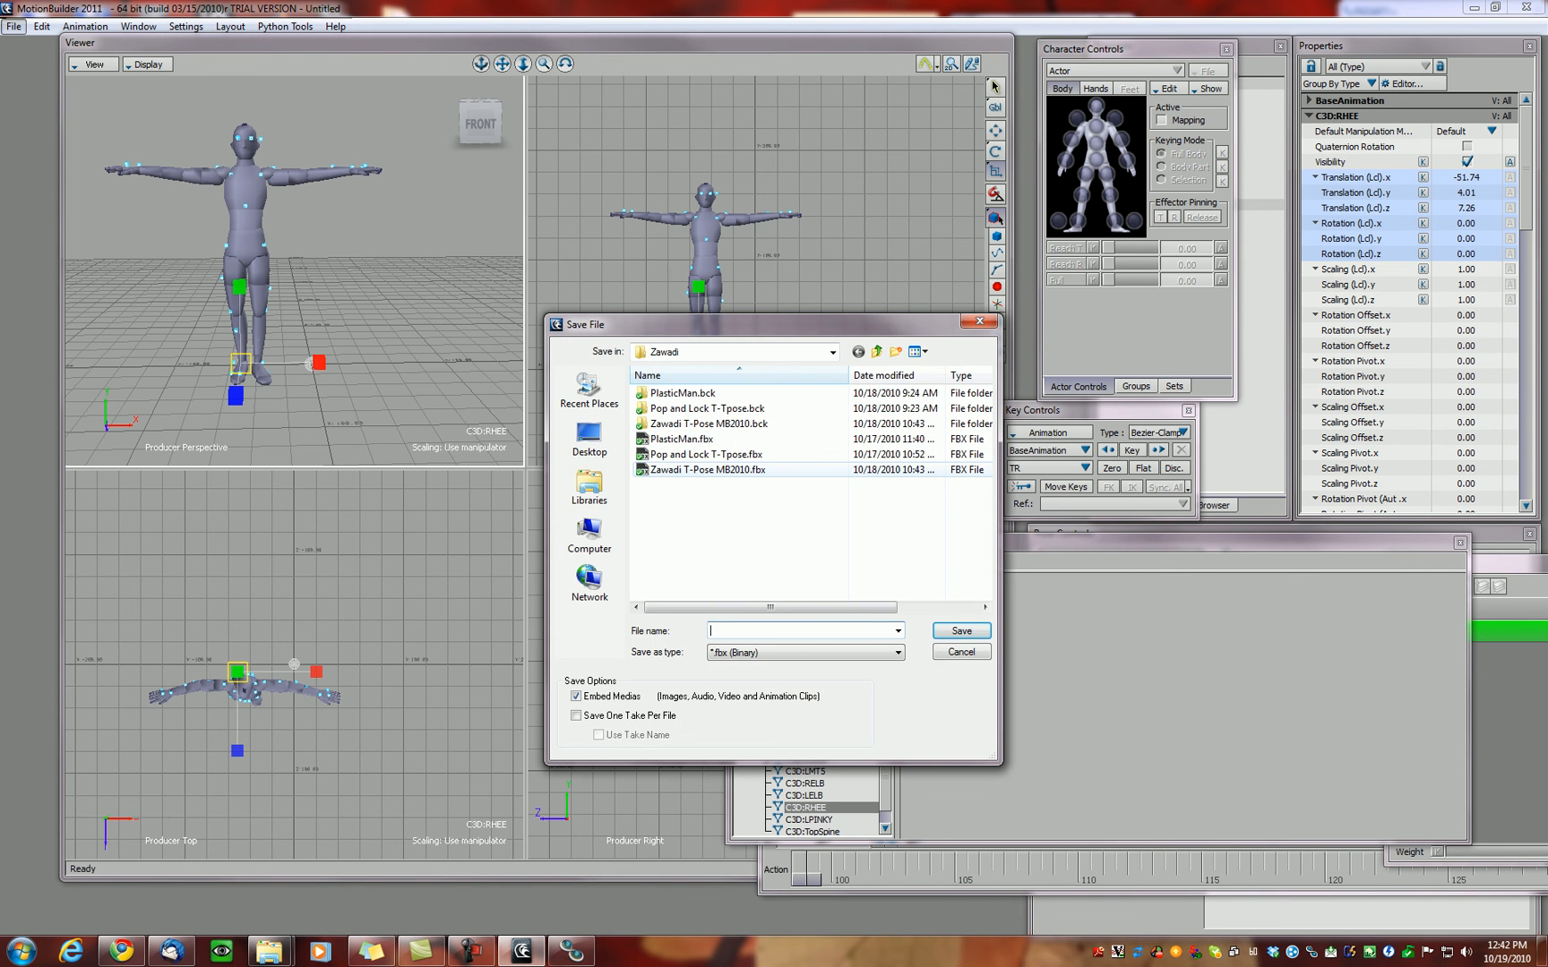
click(707, 469)
drag(819, 631, 771, 631)
click(798, 631)
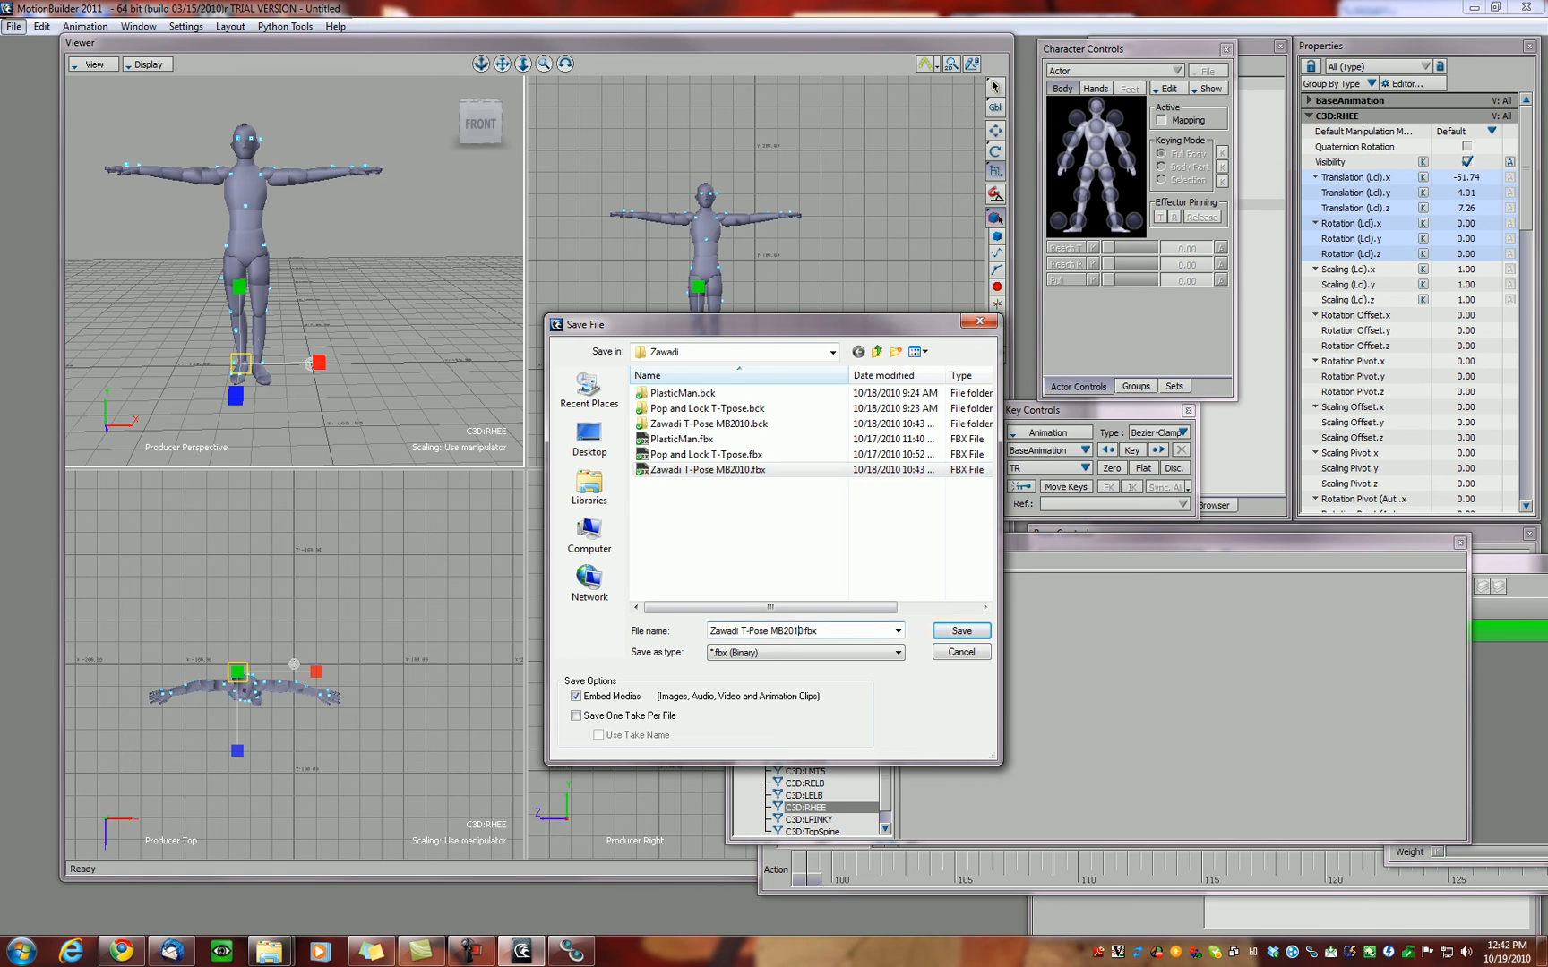
key(Delete)
text(1-v2)
key(Return)
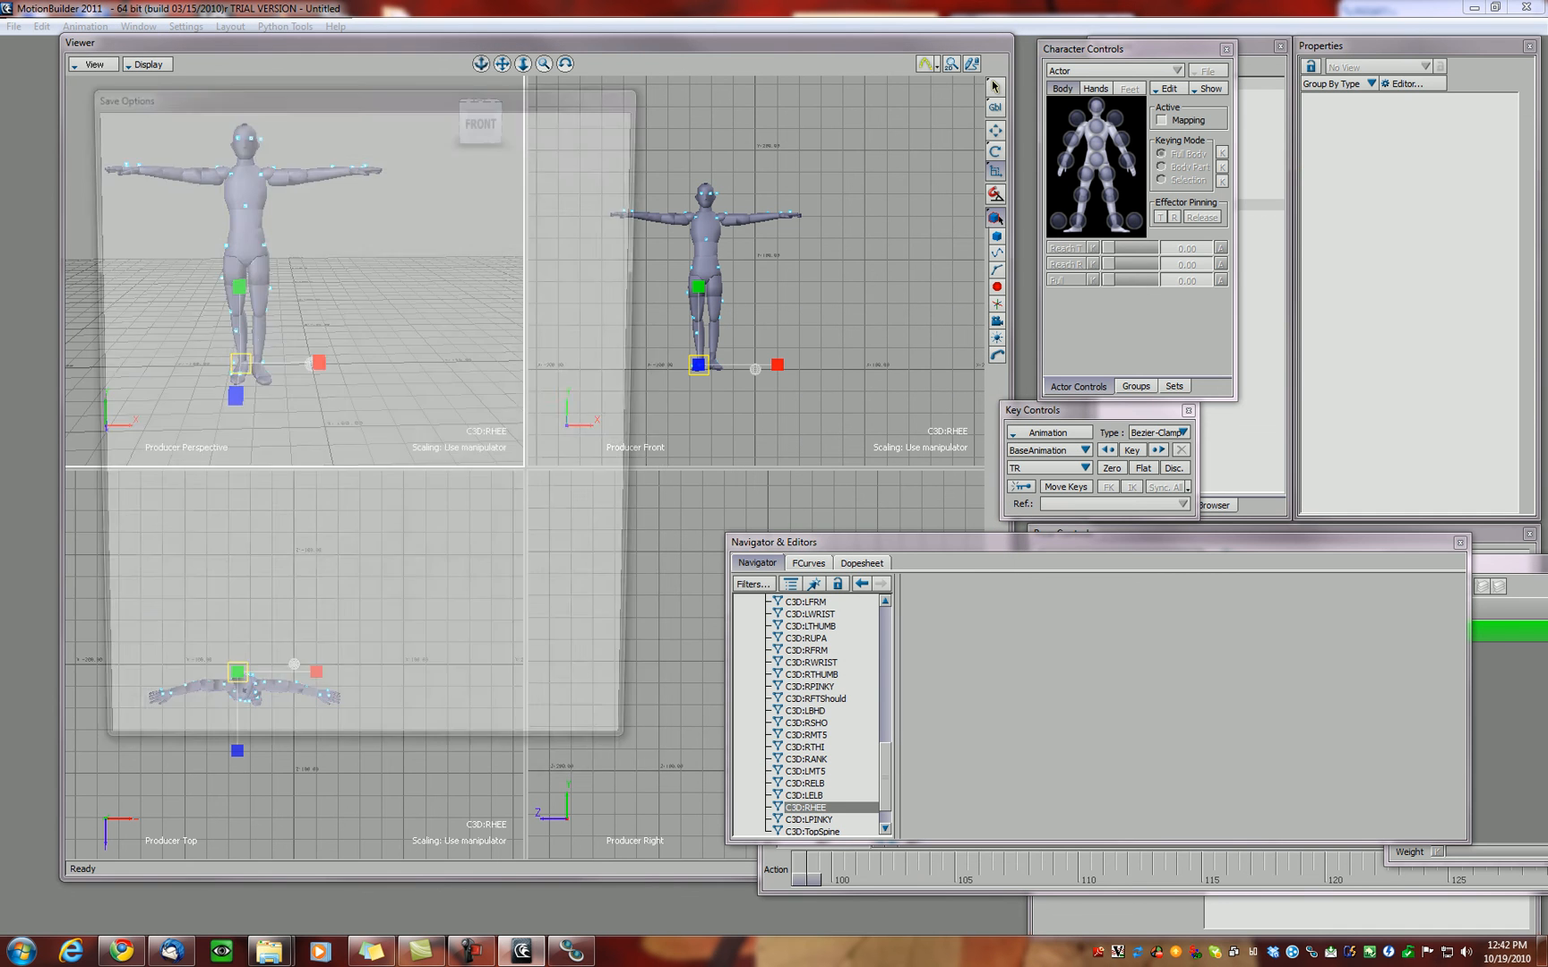
key(Return)
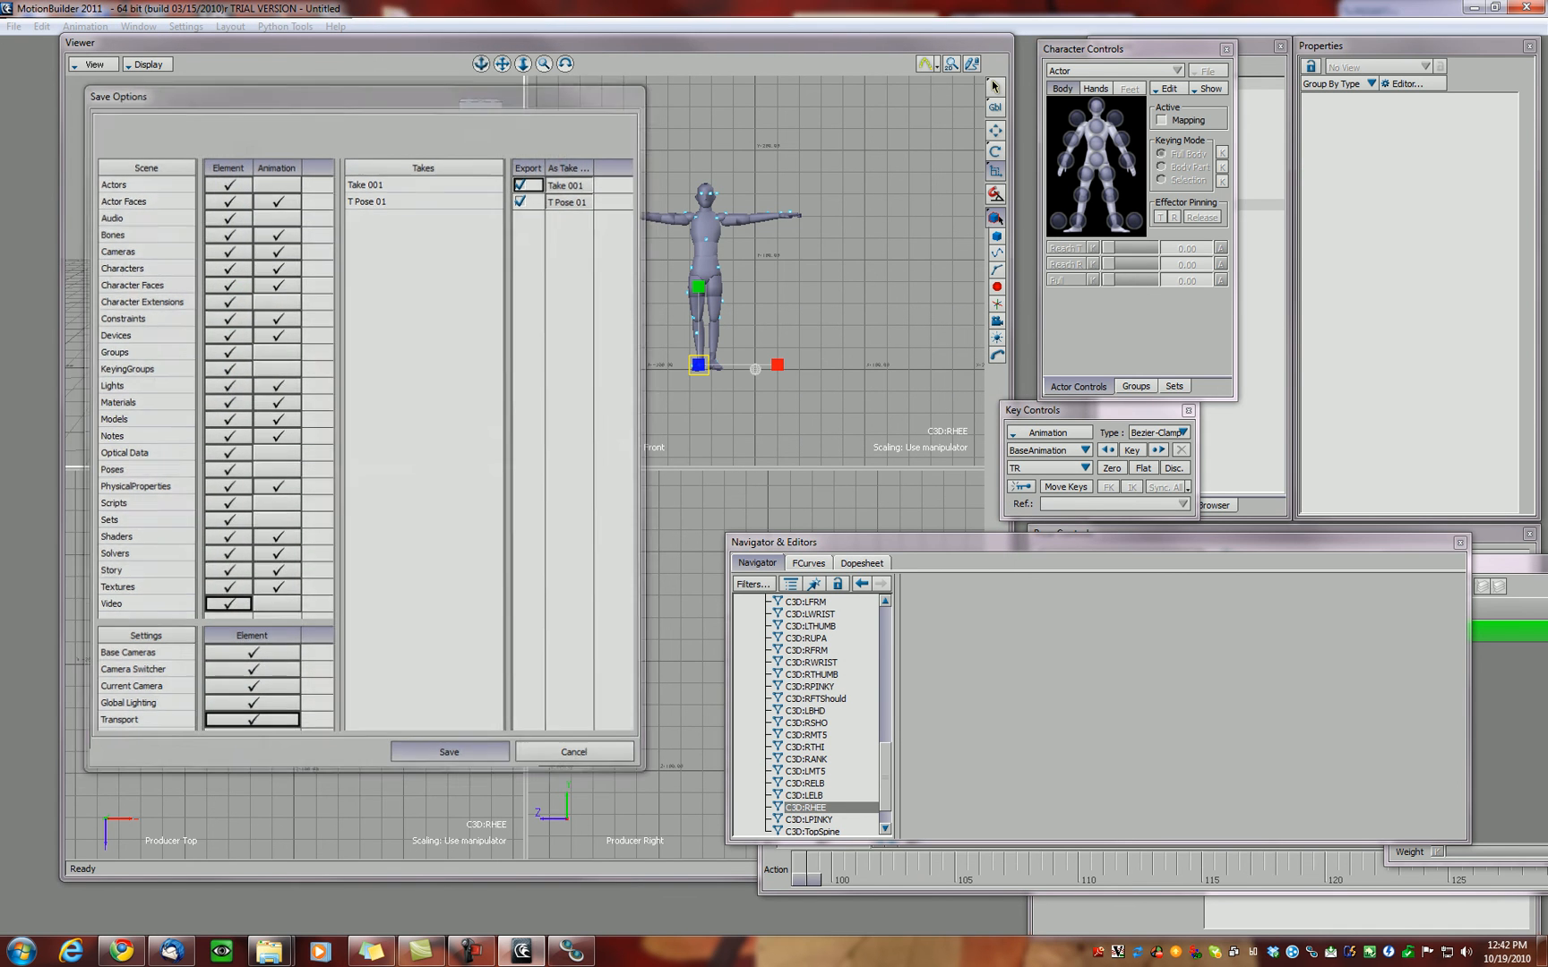